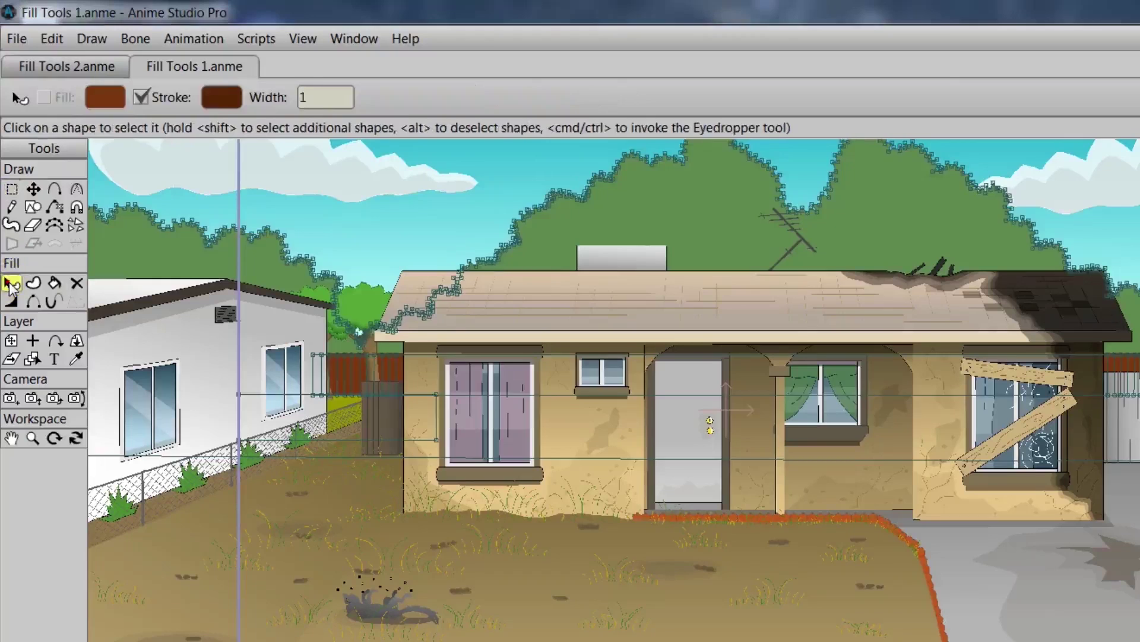
Activate the Select Shape tool to inspect the green trees' fill and Soft Edge effect.
left_click(11, 284)
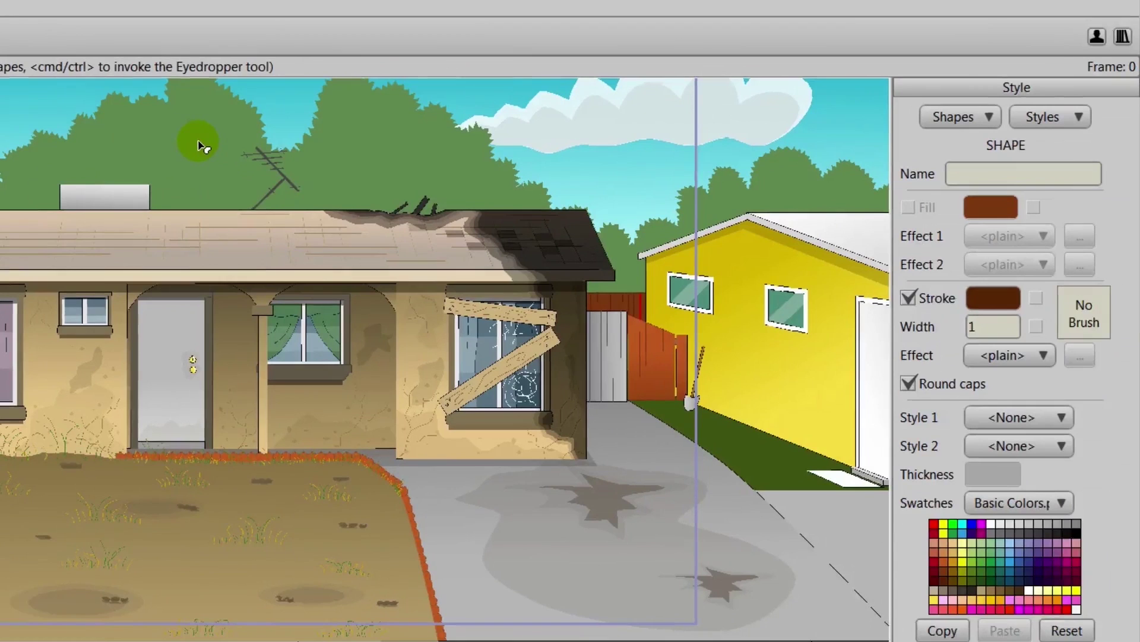
left_click(201, 144)
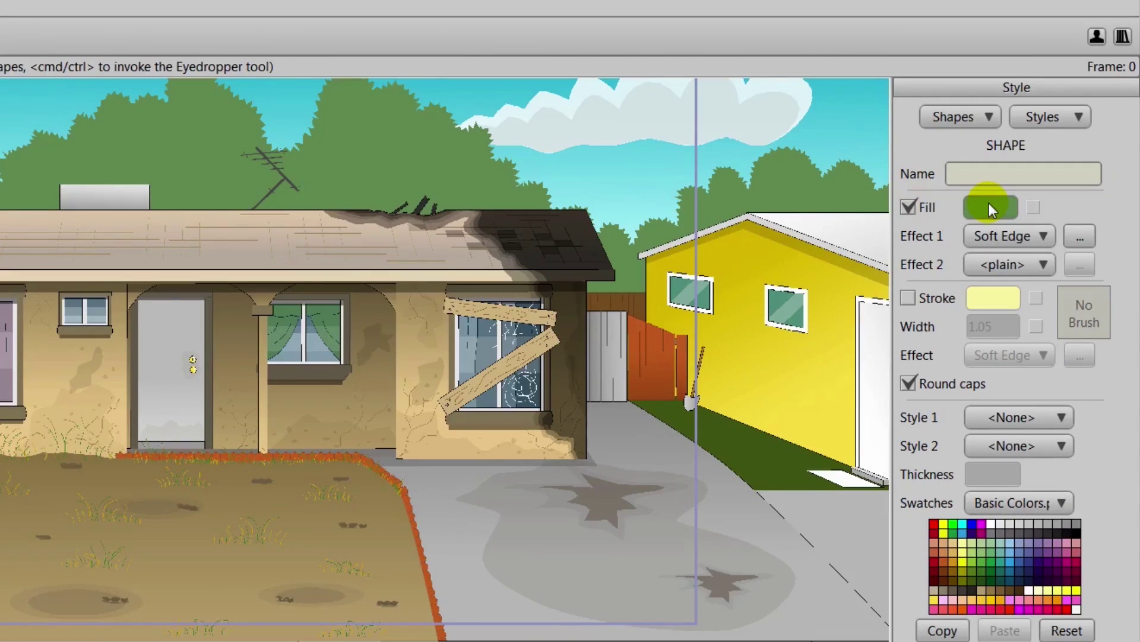
left_click(990, 202)
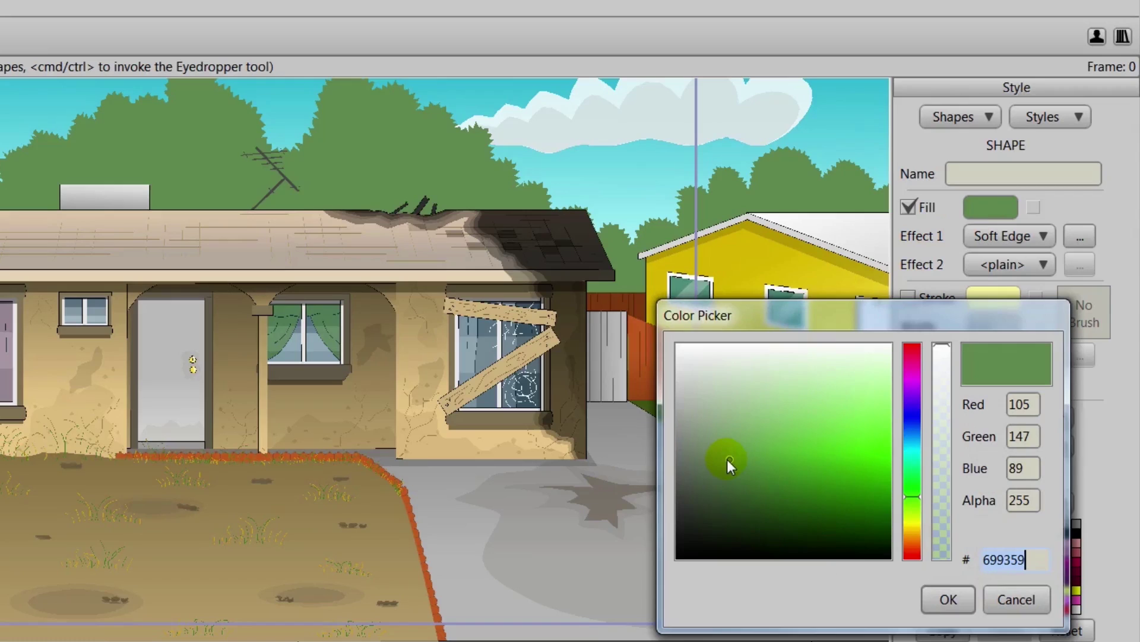
left_click_drag(727, 458, 909, 538)
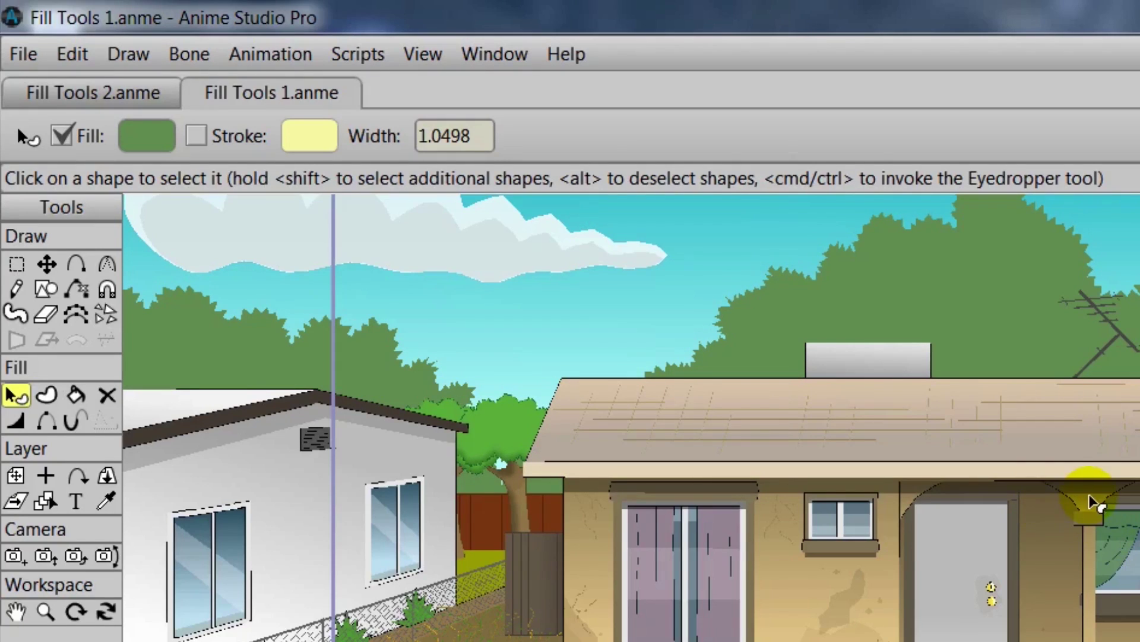
With Select Points and Create Shape, box-select all edges of the wavy canopy outline above the rooftop.
key("g")
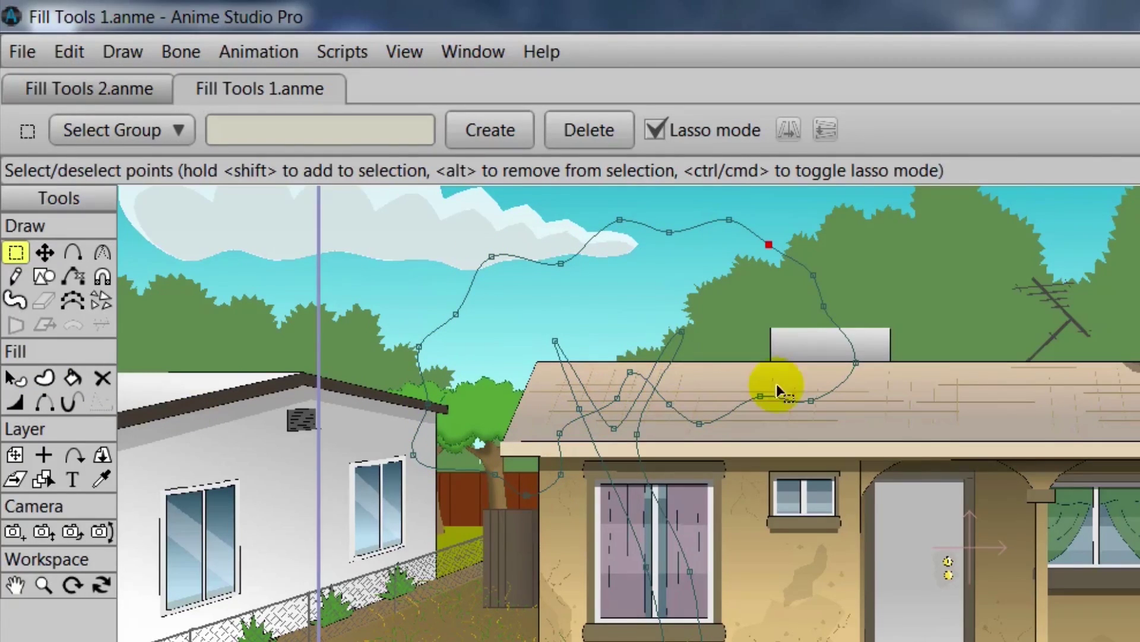
left_click(50, 374)
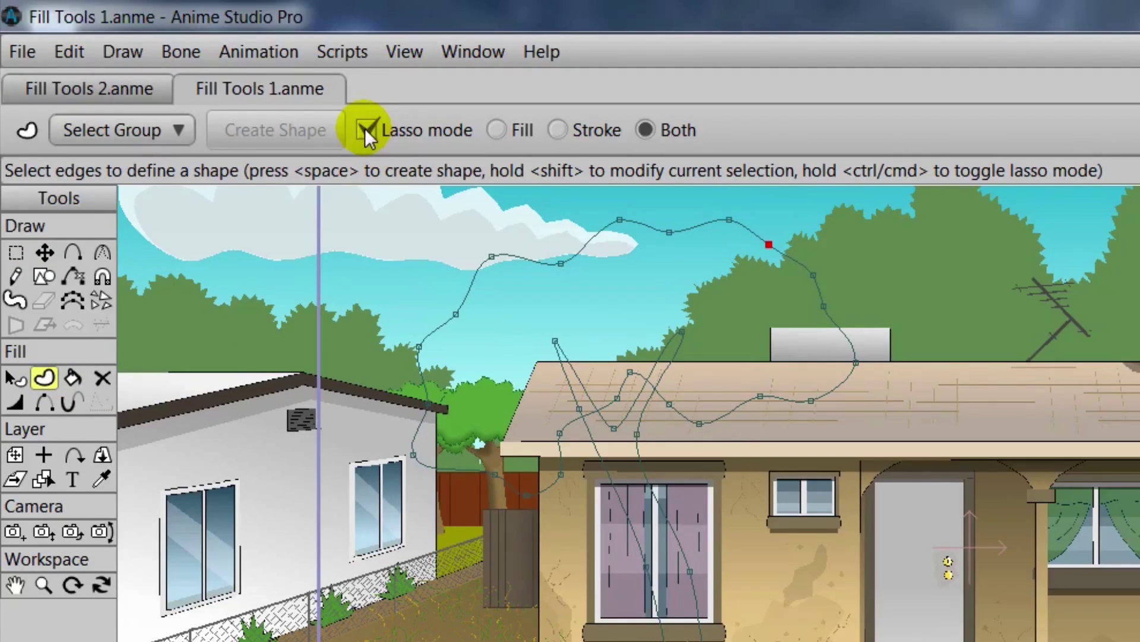
mouse_move(429, 244)
left_mouse_down()
mouse_move(387, 281)
mouse_move(341, 379)
mouse_move(363, 451)
mouse_move(430, 511)
left_mouse_up()
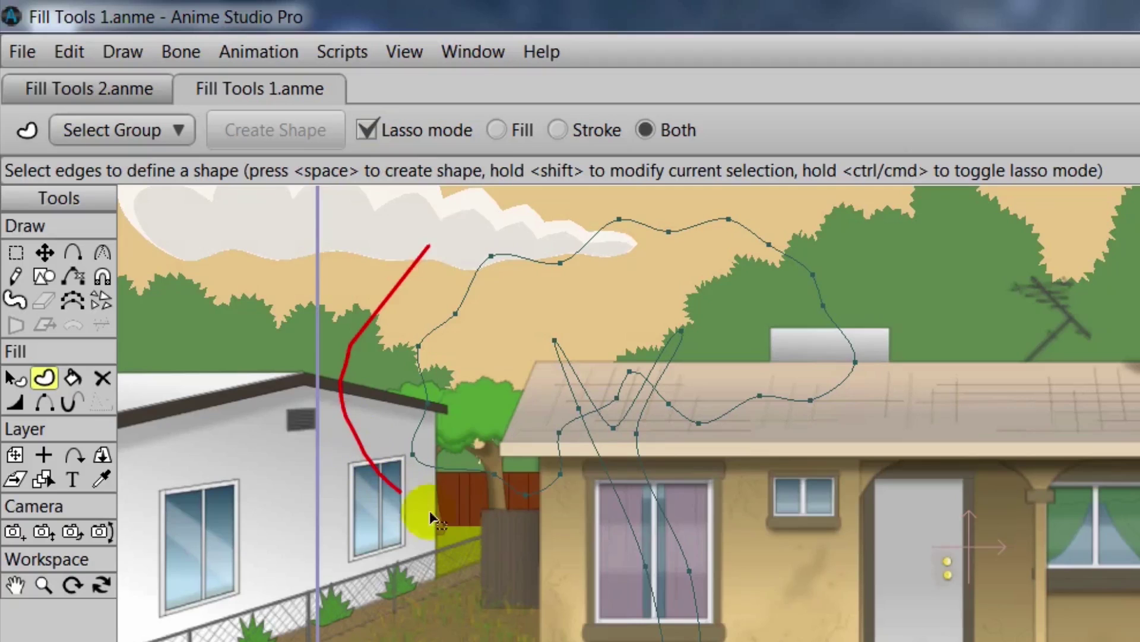
mouse_move(569, 527)
left_mouse_down()
mouse_move(568, 425)
mouse_move(493, 288)
mouse_move(410, 253)
mouse_move(383, 262)
left_mouse_up()
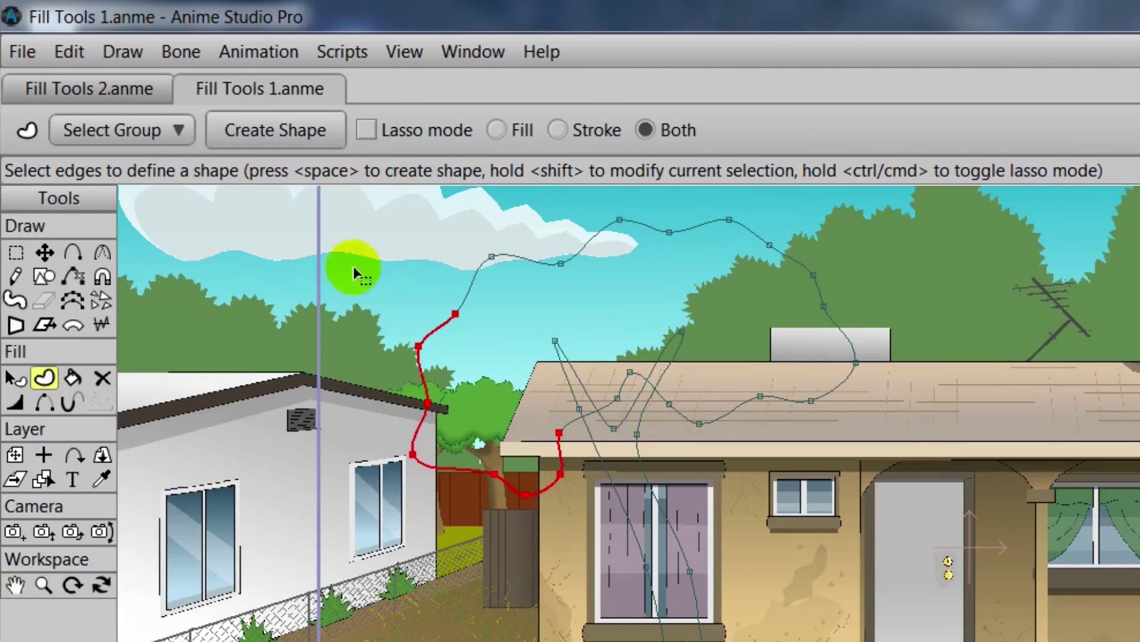
left_click_drag(337, 214, 923, 509)
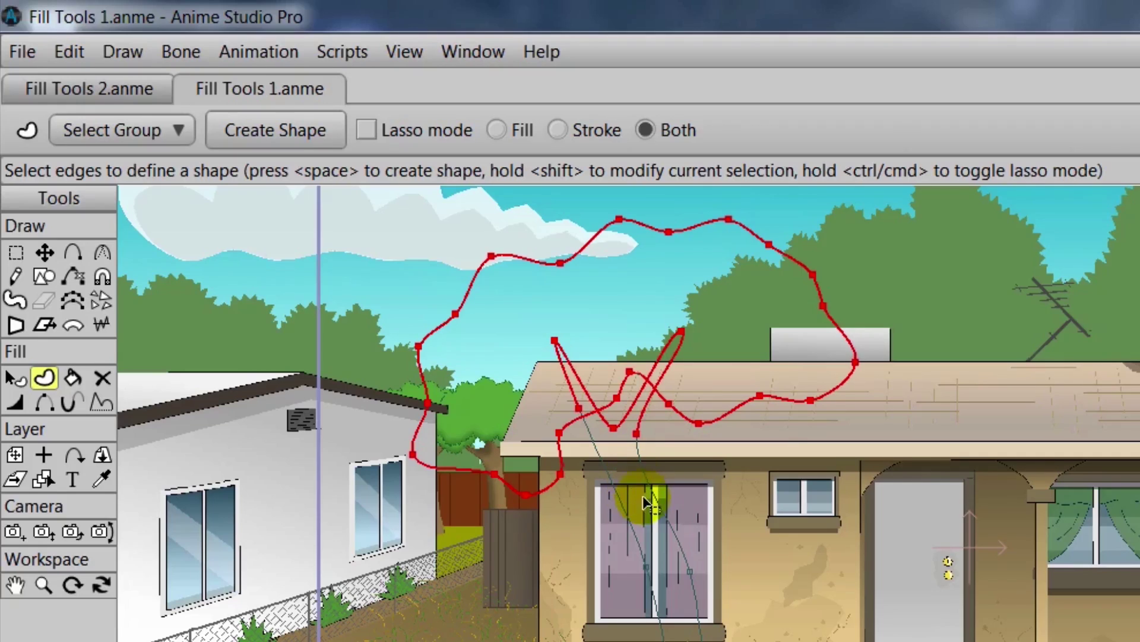
Reselect the canopy curve's edges and create a green canopy shape with fill and stroke.
left_click(374, 229)
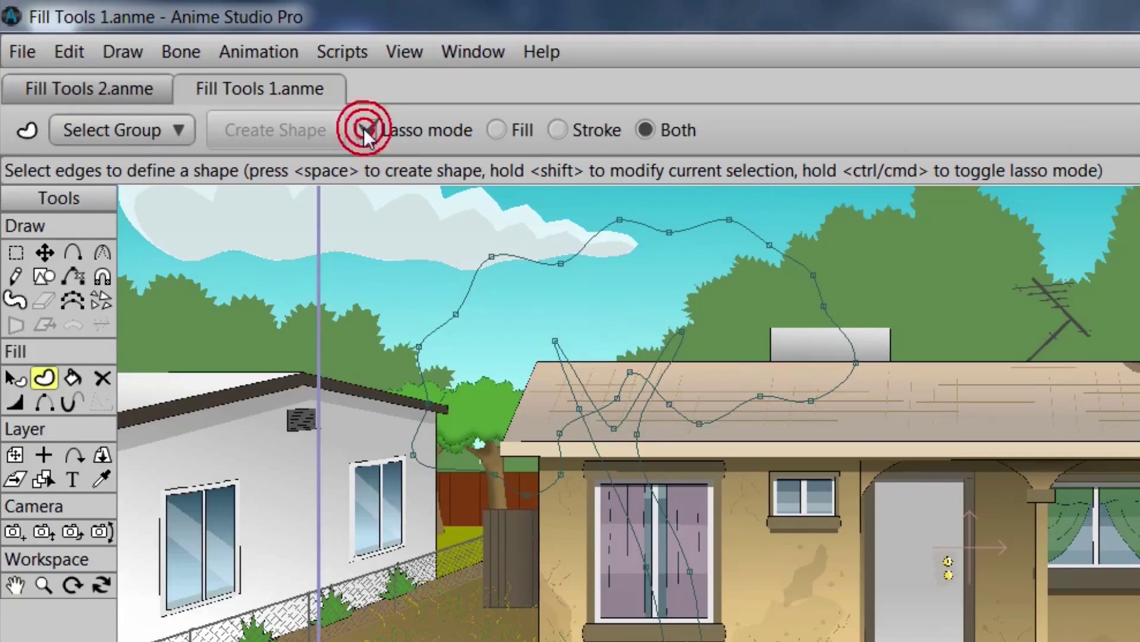
left_click(532, 262)
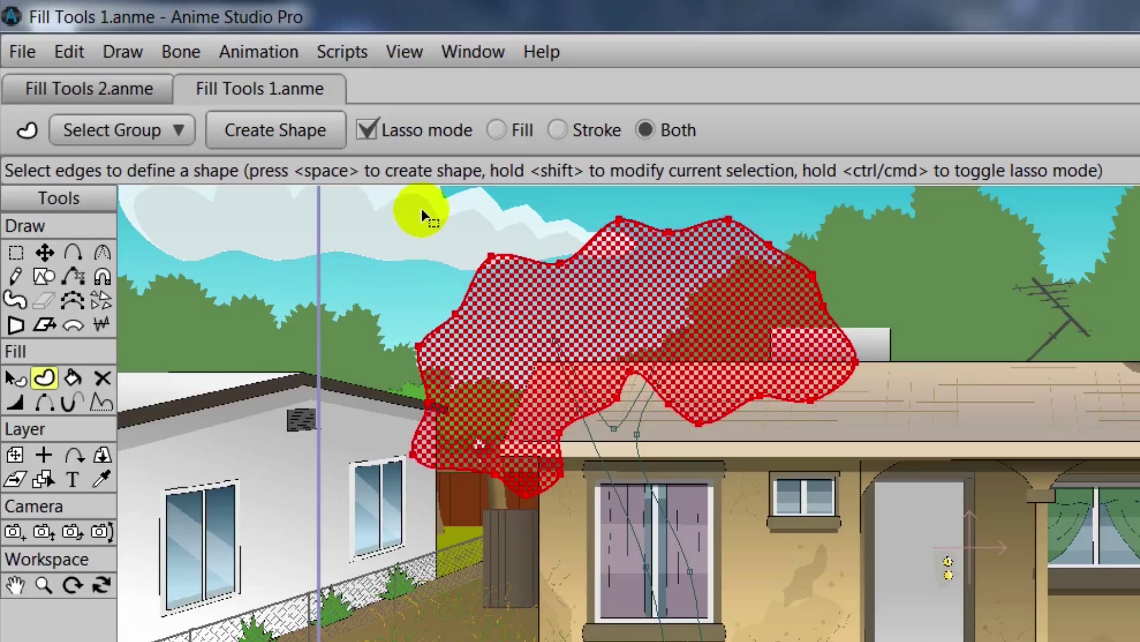
left_click(305, 138)
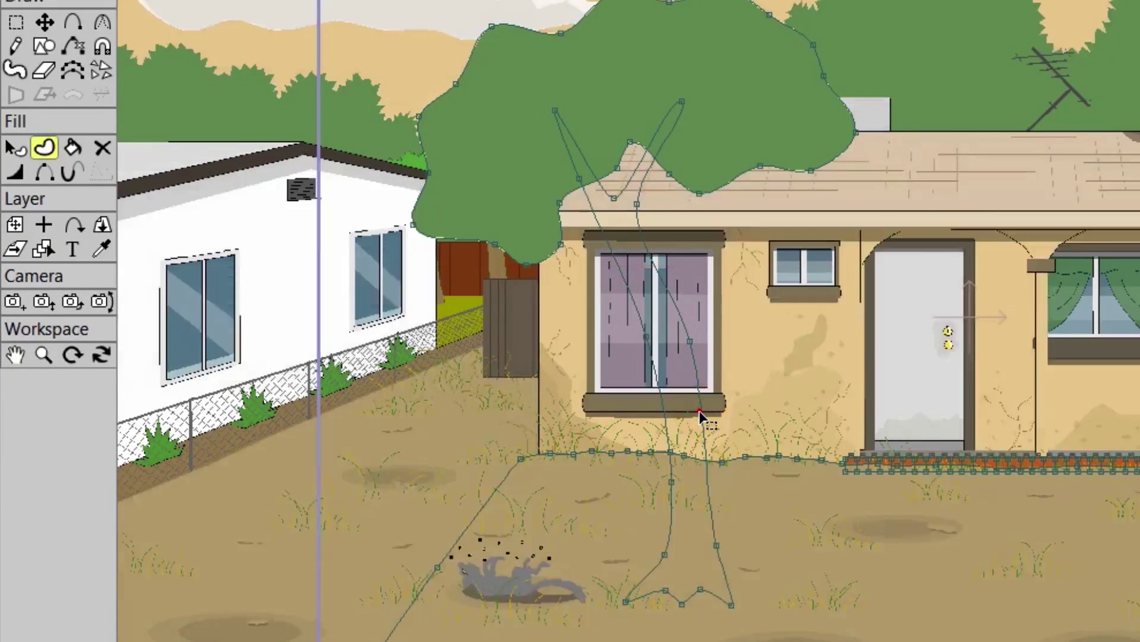
Select the tree trunk's edges and set Effect 1 to plain, dropping Soft Edge.
left_click(701, 591)
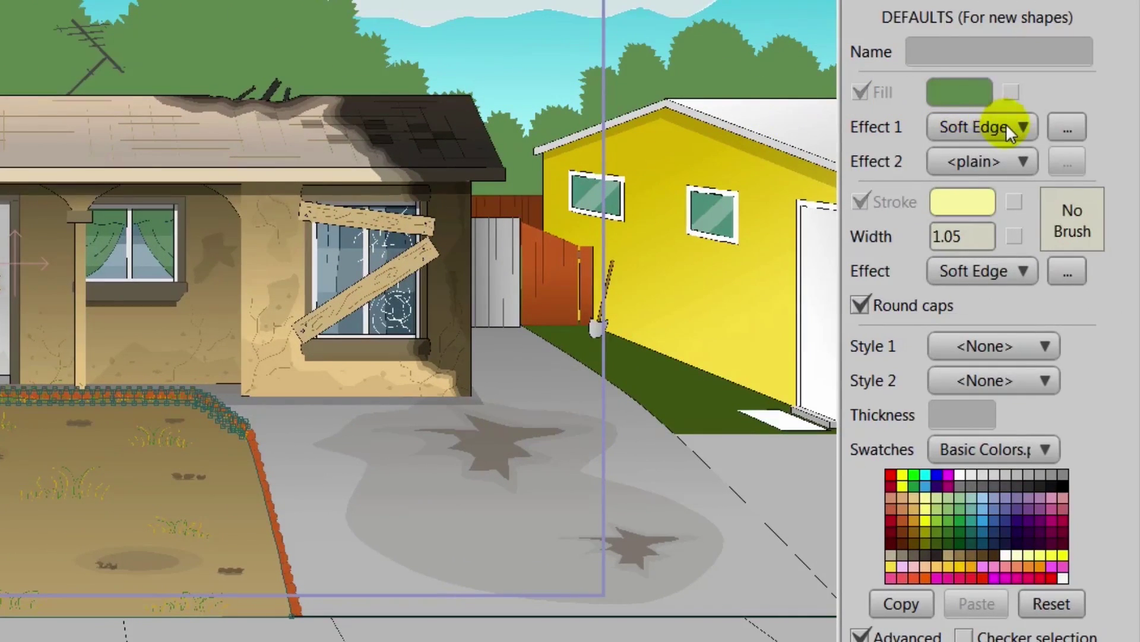
left_click(1006, 127)
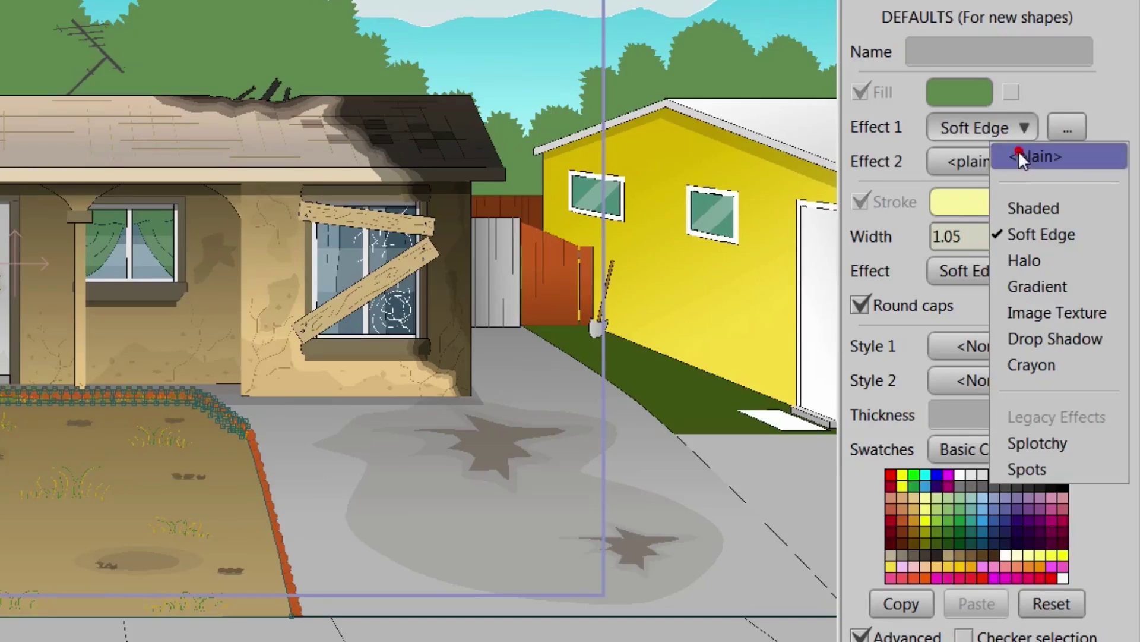
left_click(1019, 150)
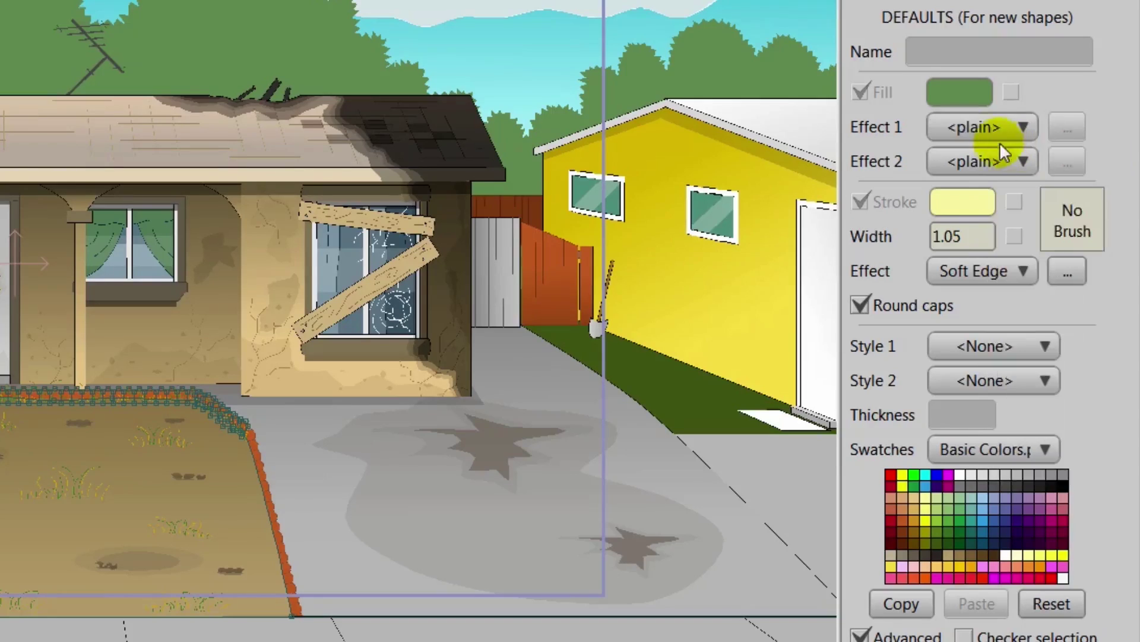
Change the default fill colour for new shapes to brown A46B2E.
left_click(958, 89)
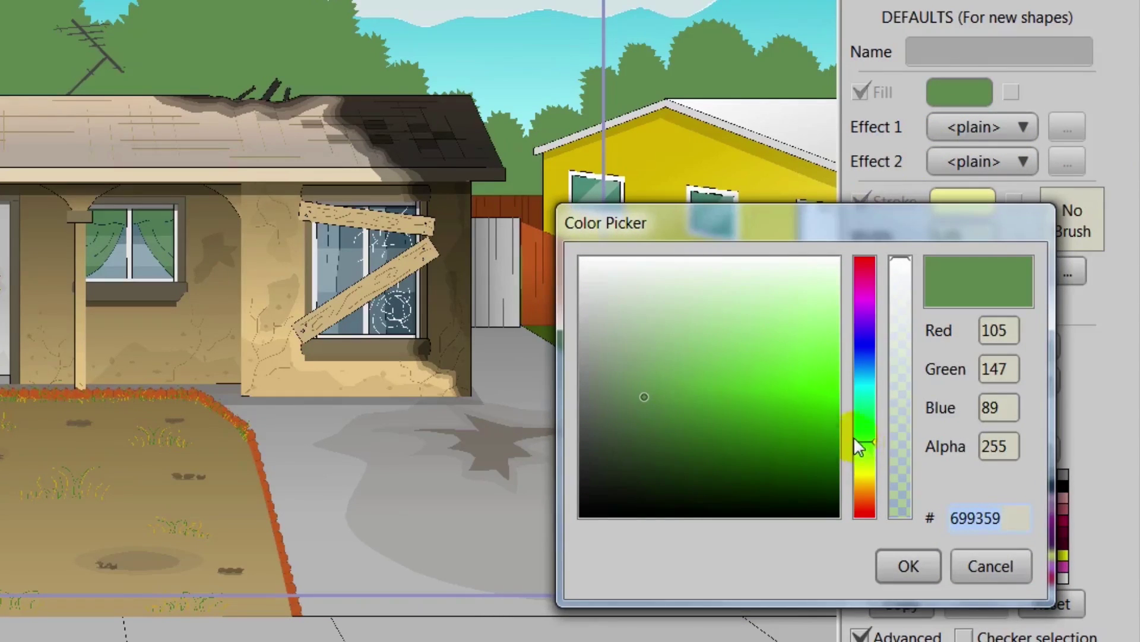
left_click_drag(858, 445, 866, 503)
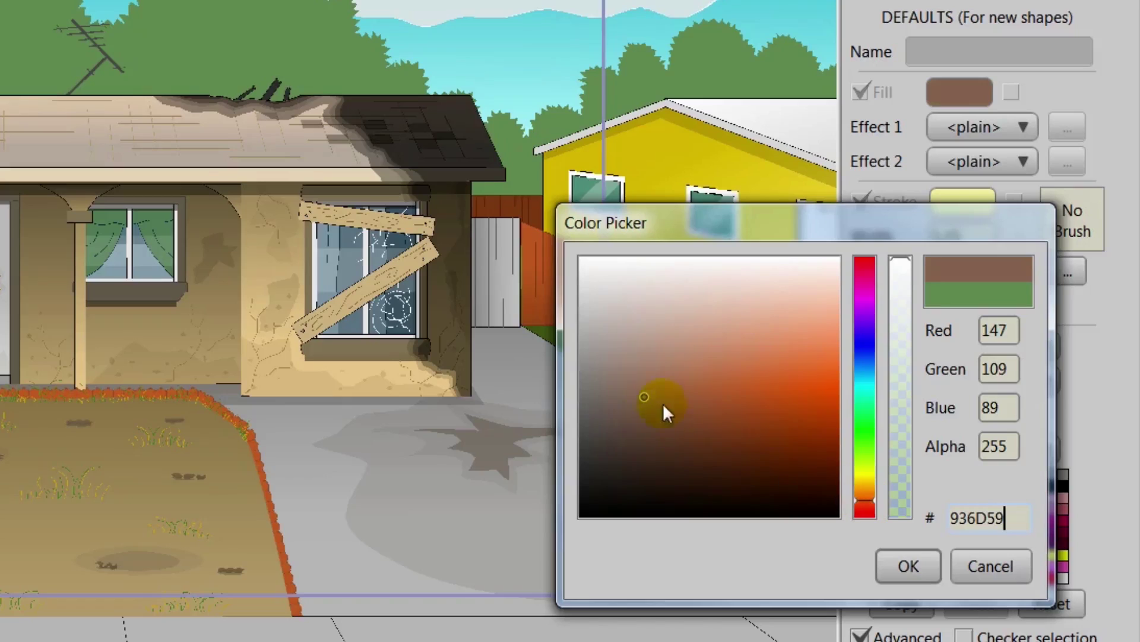
mouse_move(663, 406)
left_mouse_down()
mouse_move(641, 397)
mouse_move(778, 435)
mouse_move(809, 385)
mouse_move(728, 391)
left_mouse_up()
left_click_drag(866, 501, 863, 495)
left_click(727, 386)
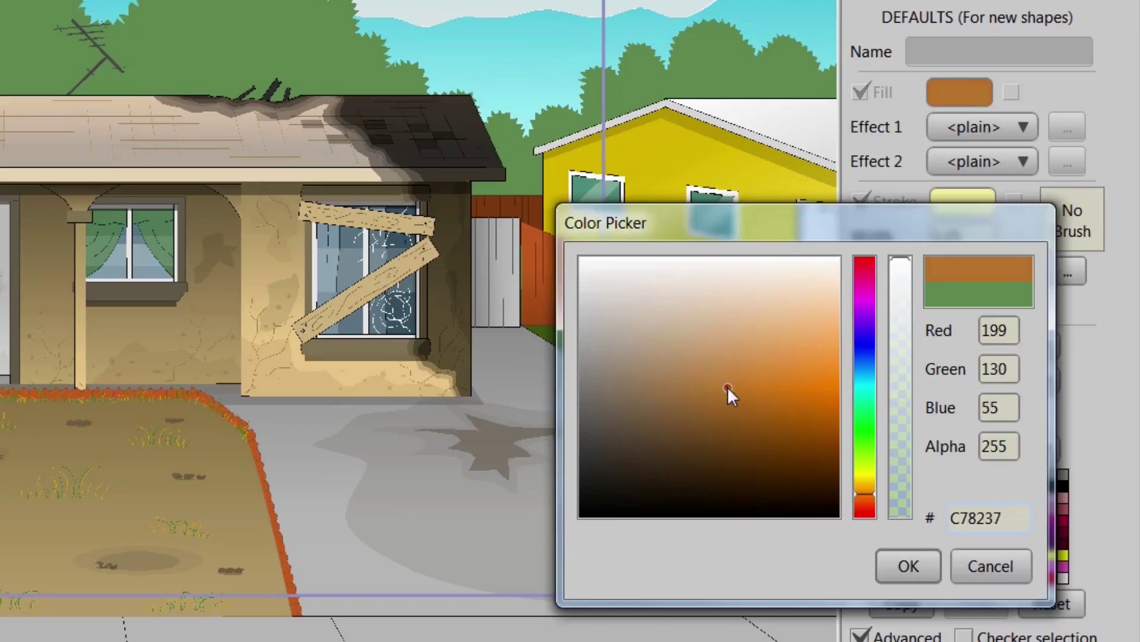
mouse_move(727, 386)
left_mouse_down()
mouse_move(774, 385)
mouse_move(786, 415)
mouse_move(719, 430)
mouse_move(725, 416)
left_mouse_up()
left_click(910, 564)
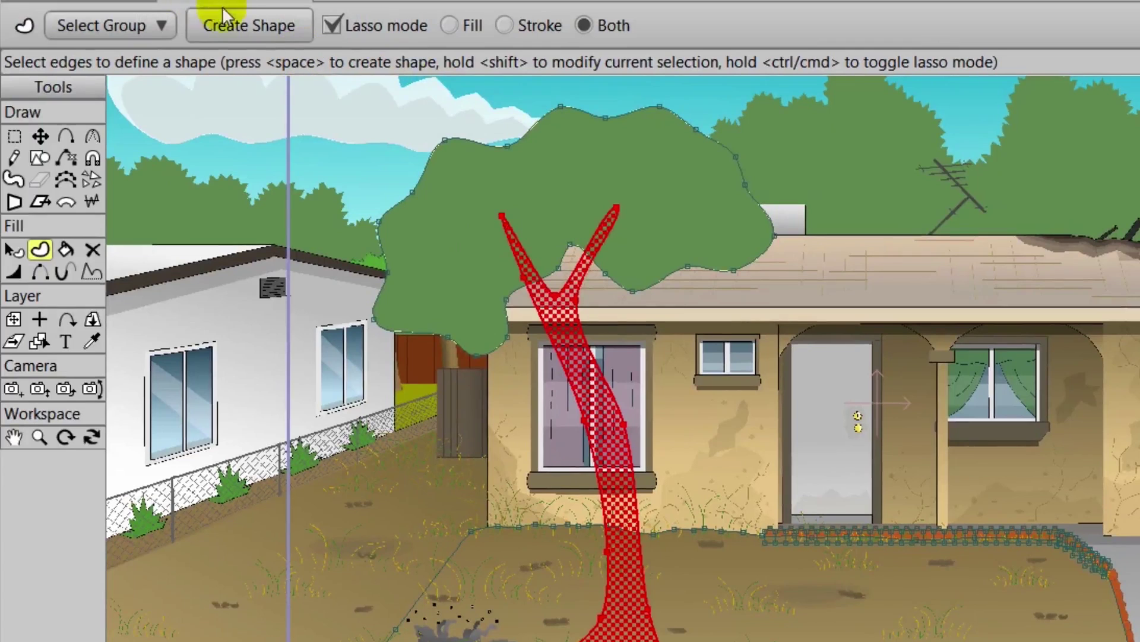
Create the brown trunk shape from the selected trunk outline.
left_click(272, 26)
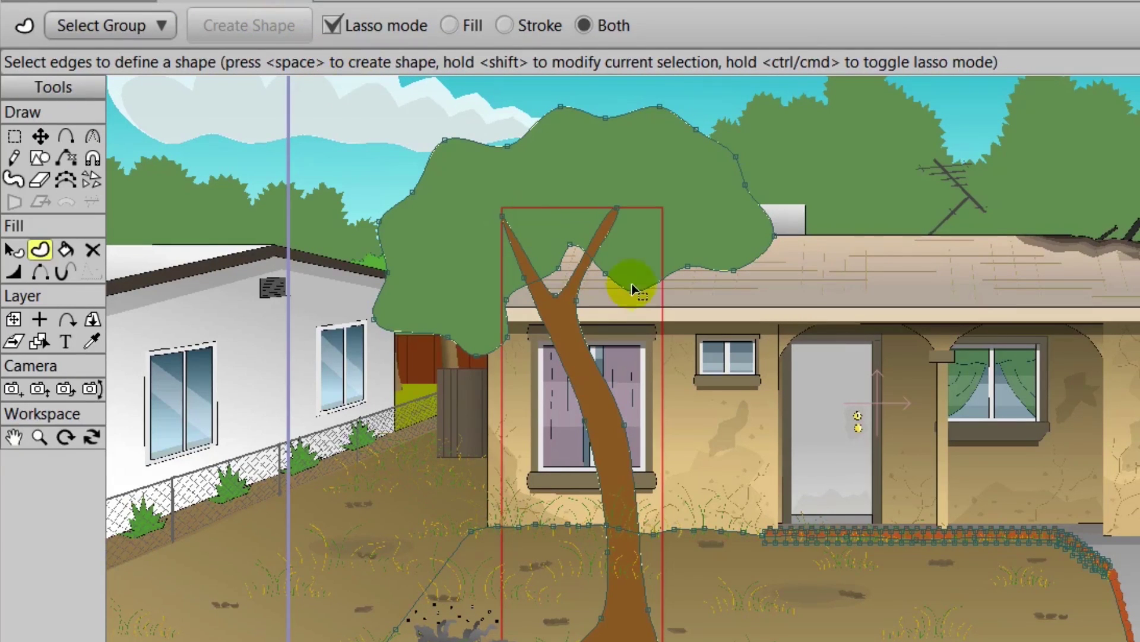
scroll(785, 366, "up", 5)
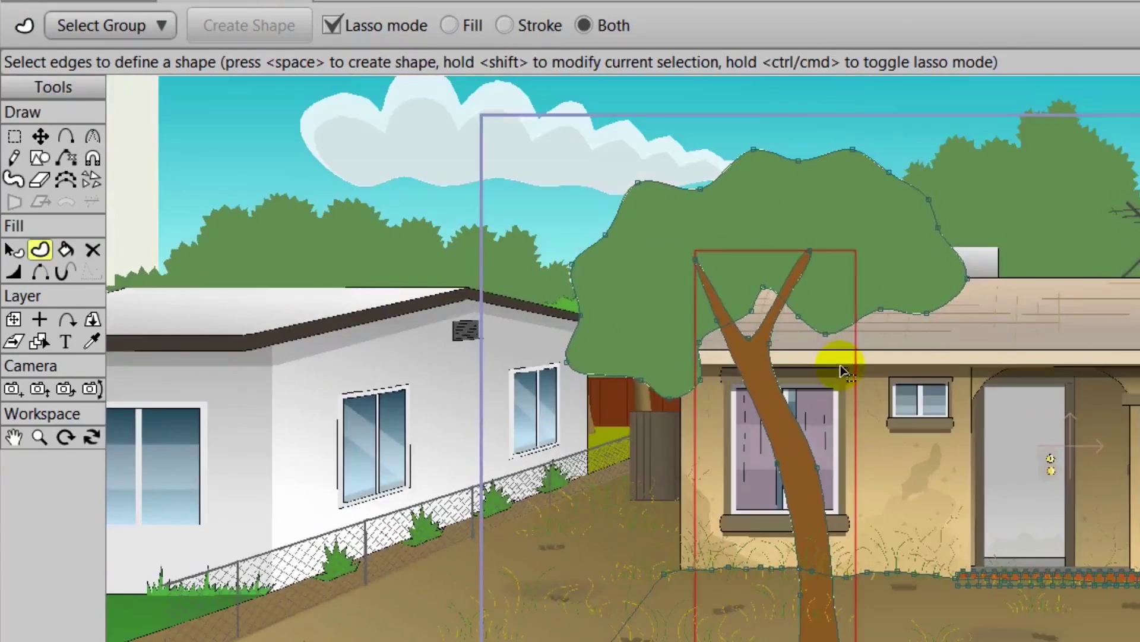
scroll(849, 376, "down", 2)
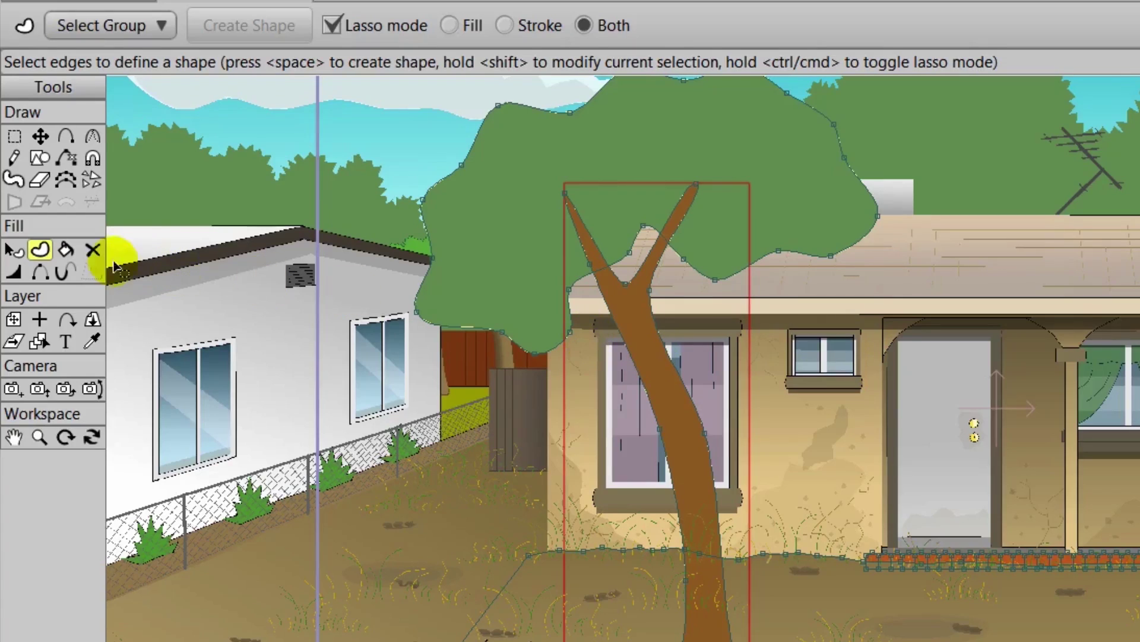
Select the green canopy shape and raise it above the trunk.
left_click(12, 252)
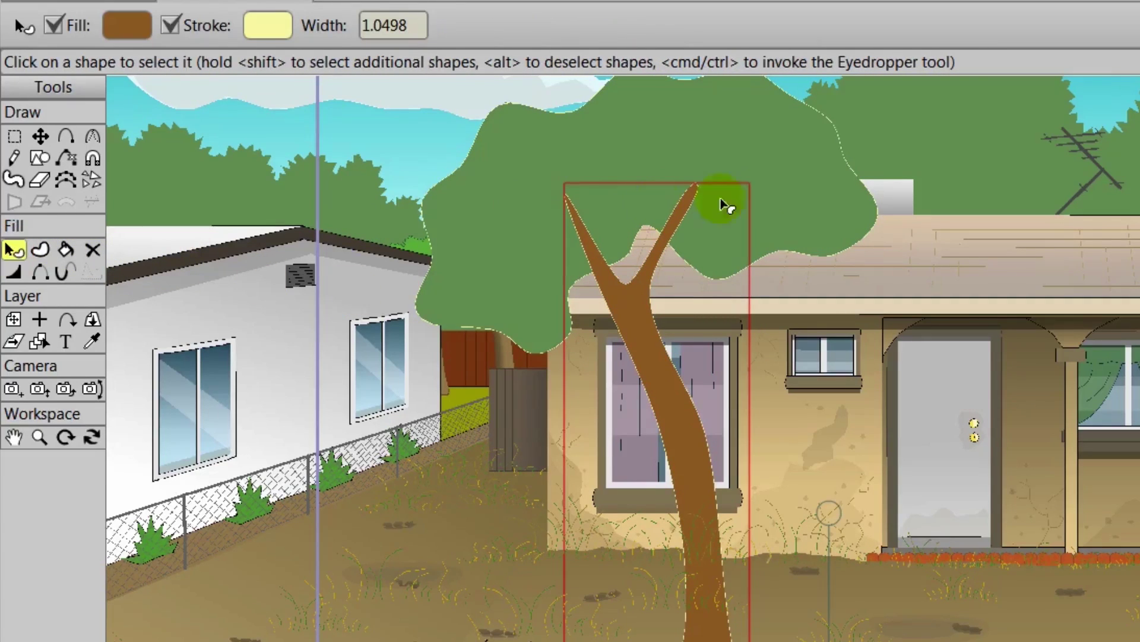
left_click(781, 194)
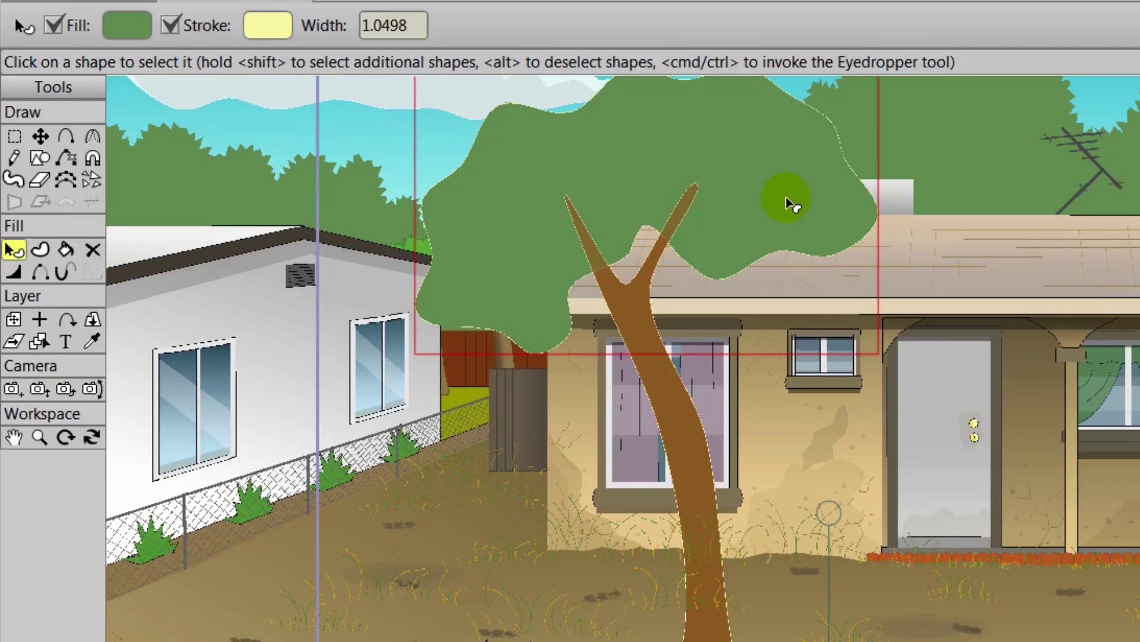
key("Up")
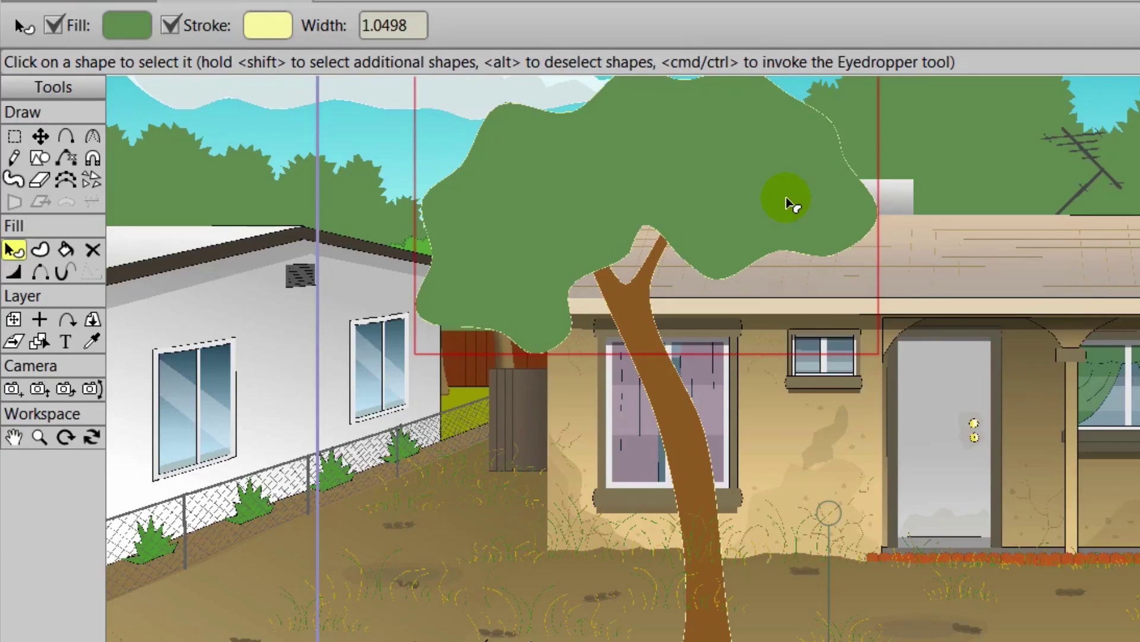
left_click_drag(947, 445, 965, 477)
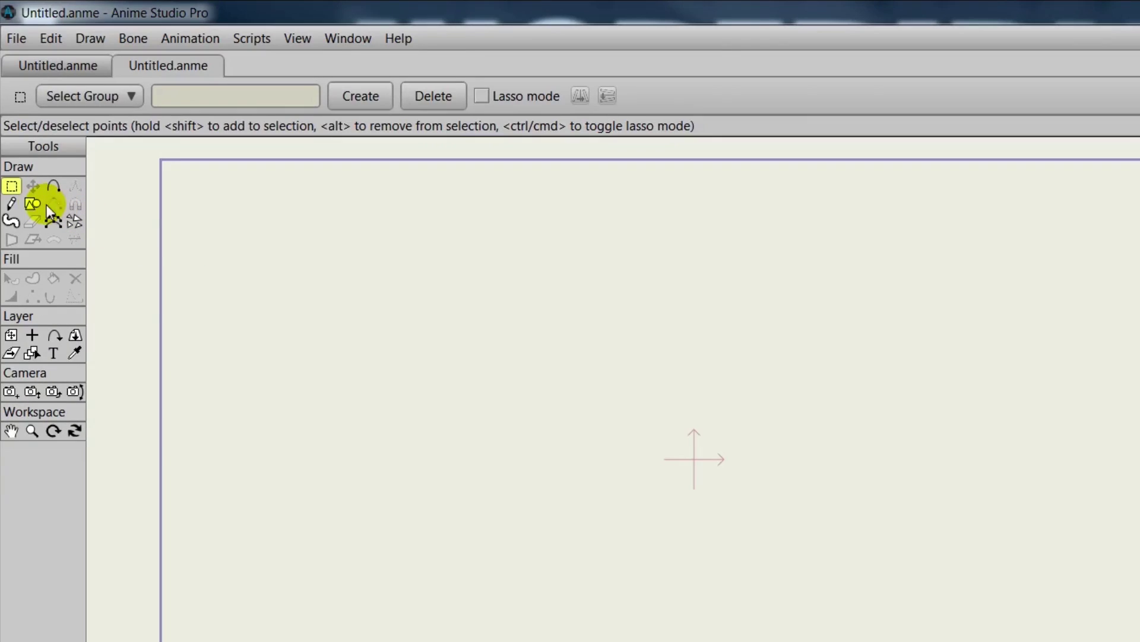
Draw a rectangle in the lower right of the canvas.
left_click(34, 203)
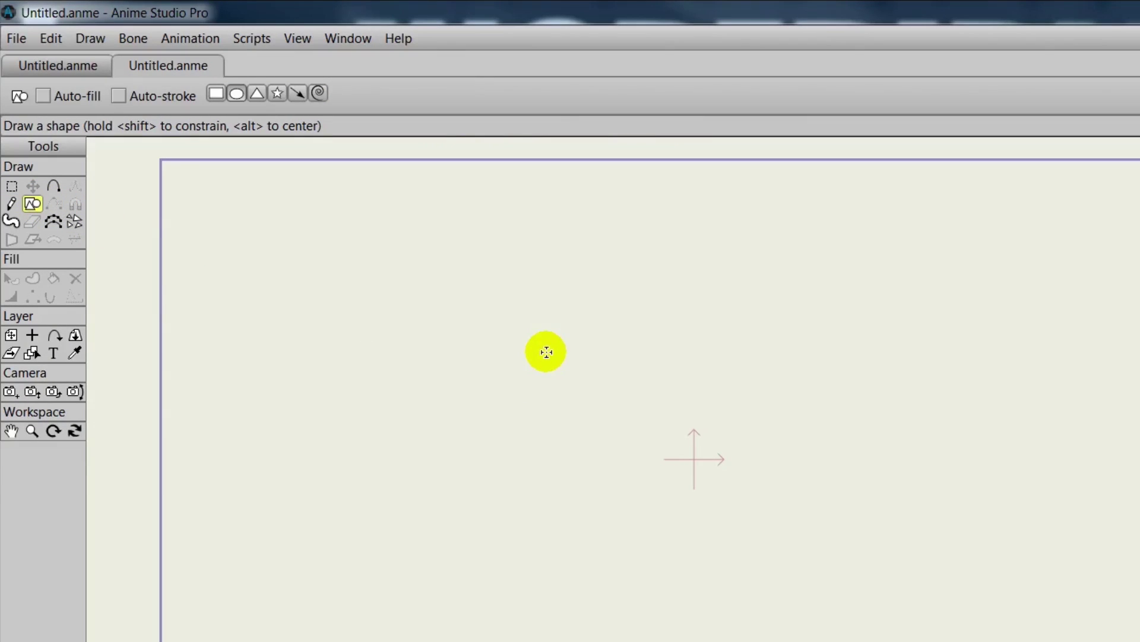
left_click(218, 90)
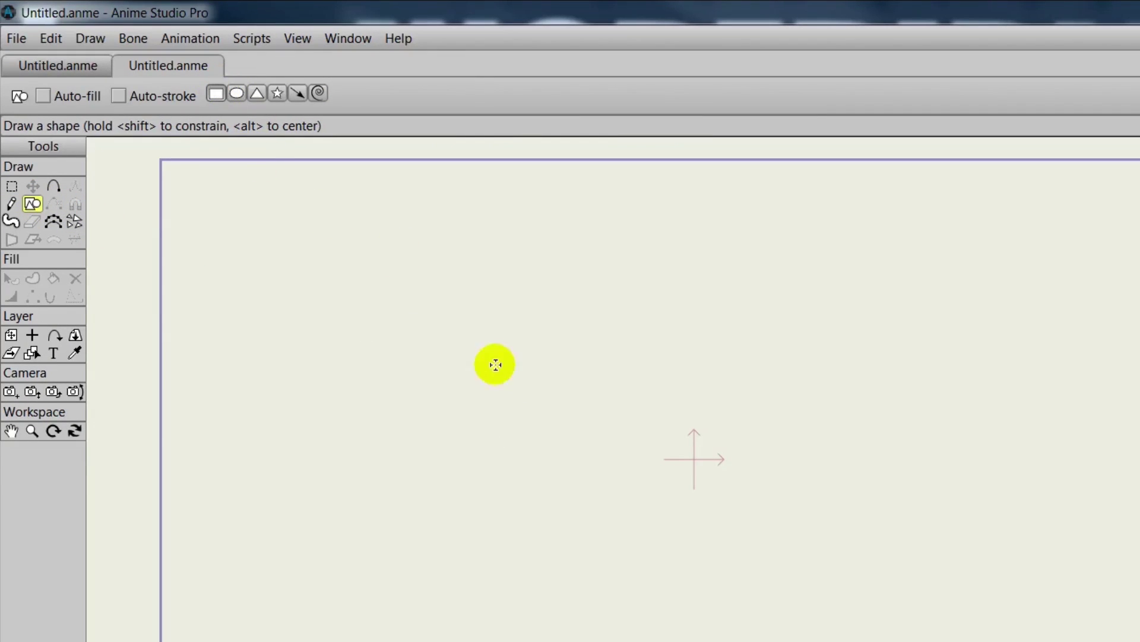
left_click_drag(495, 359, 995, 627)
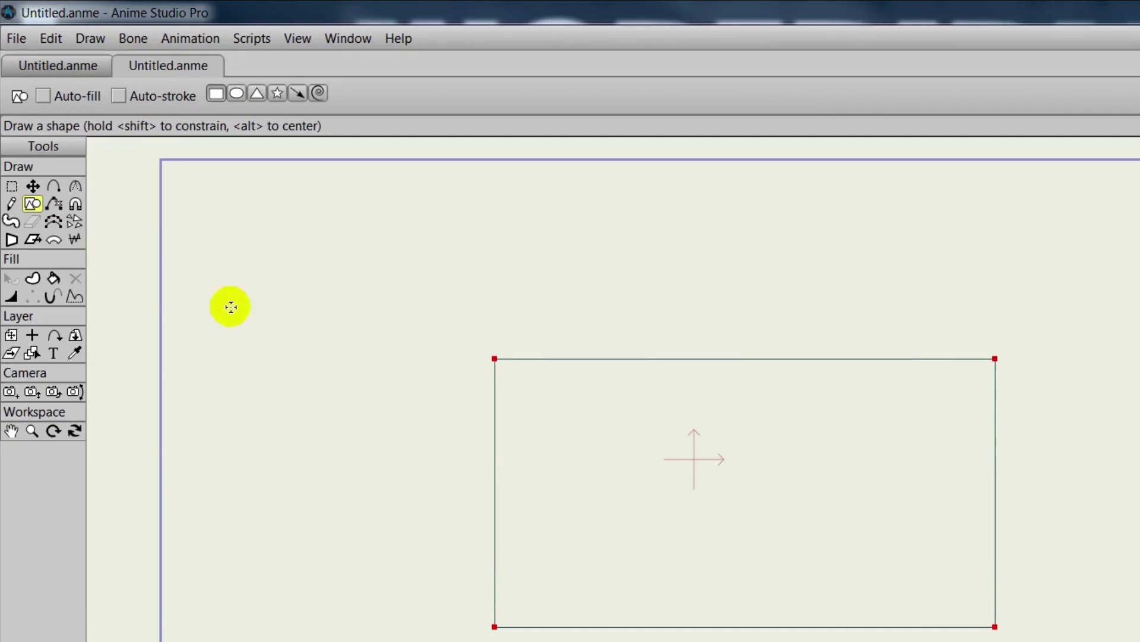
Try a purple interior fill, then a thick black outline, undoing each.
left_click(54, 279)
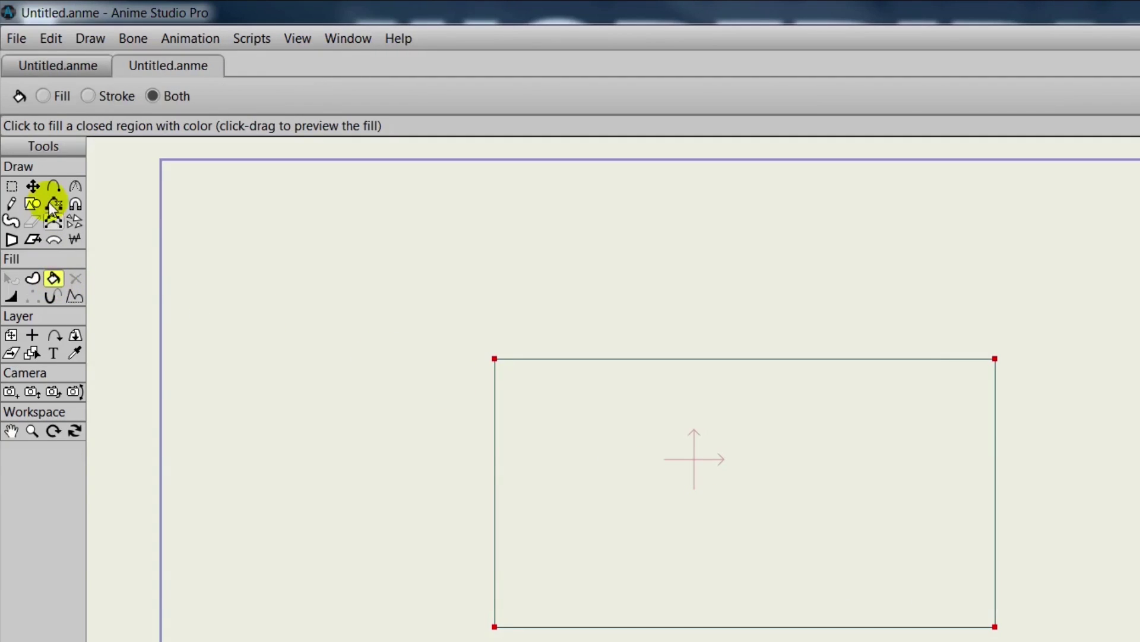
left_click(44, 96)
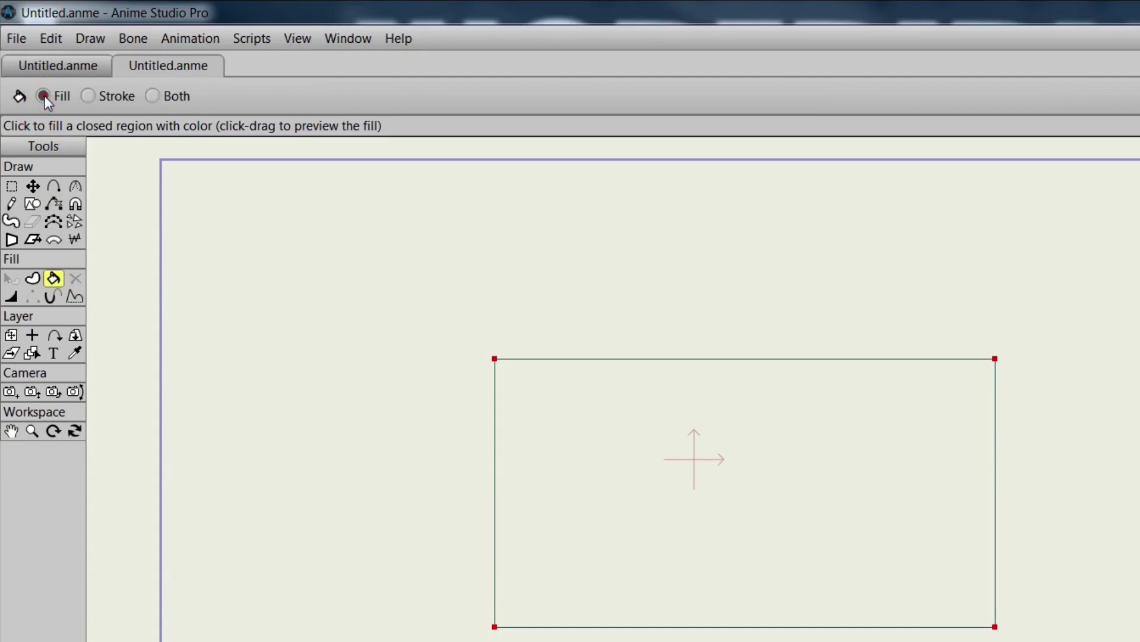
left_click(646, 454)
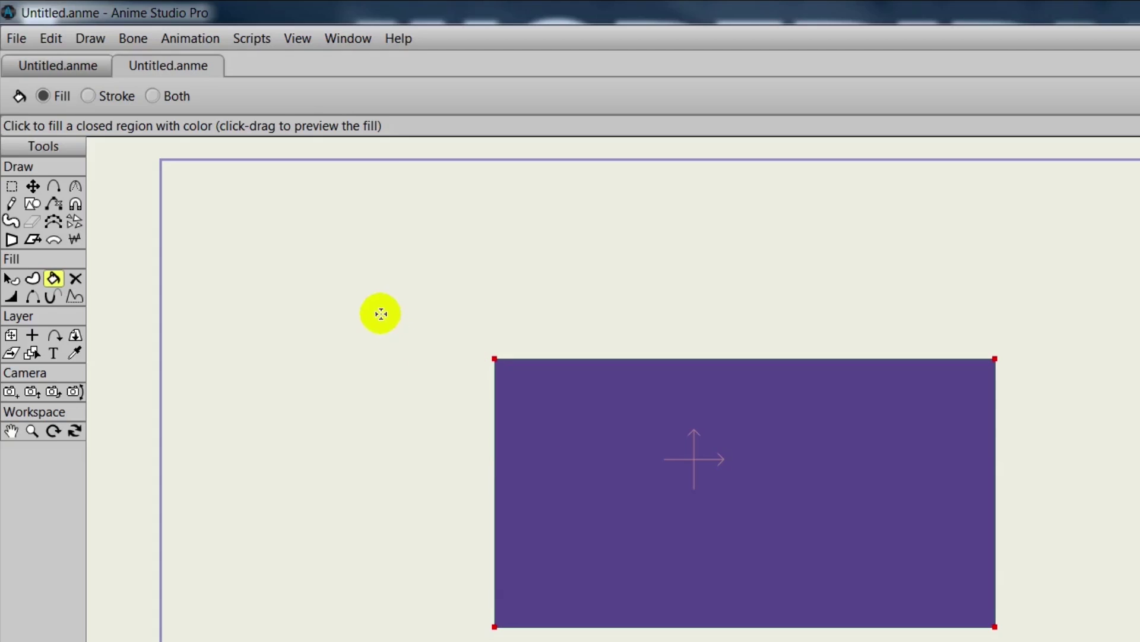
key("ctrl+z")
left_click(88, 96)
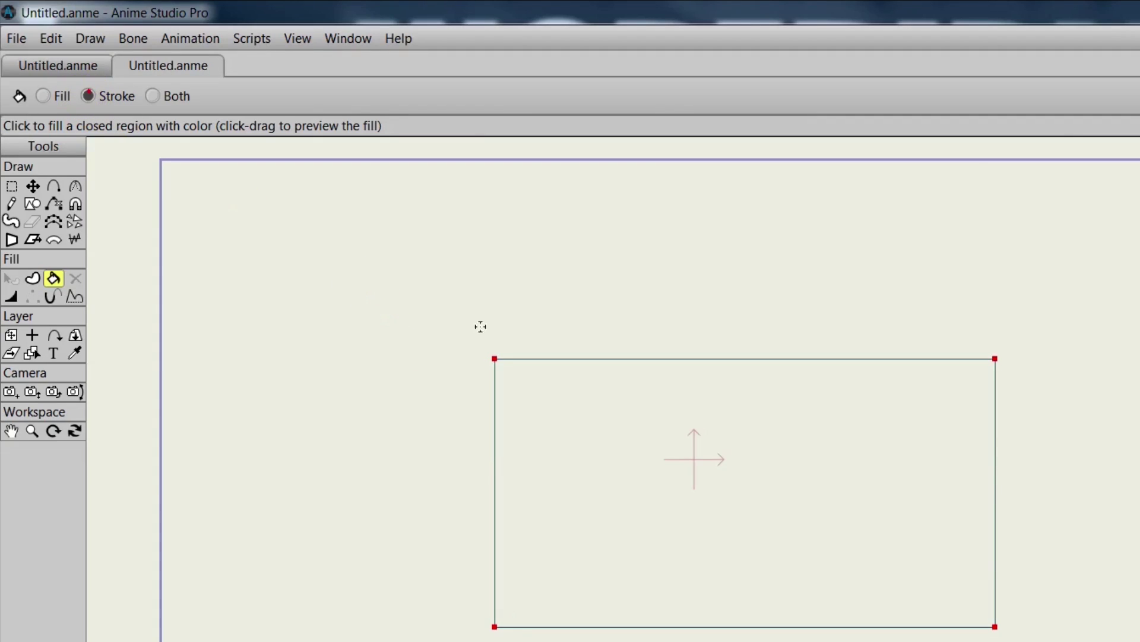
left_click(580, 358)
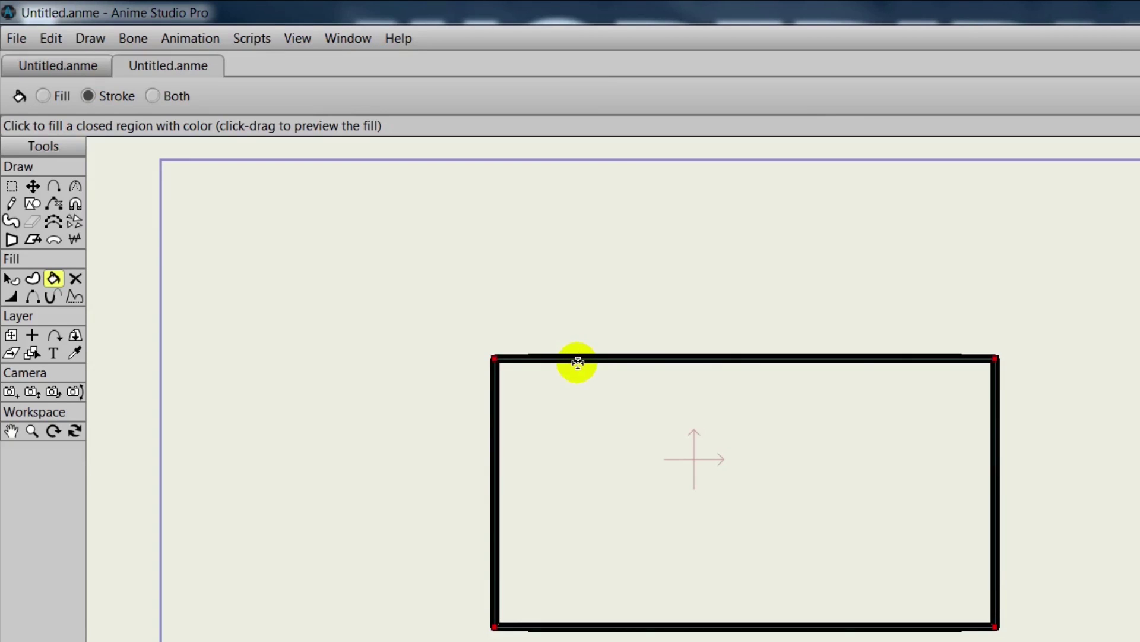
key("ctrl+z")
Fill and outline the rectangle together, then select all its corner points.
left_click(154, 95)
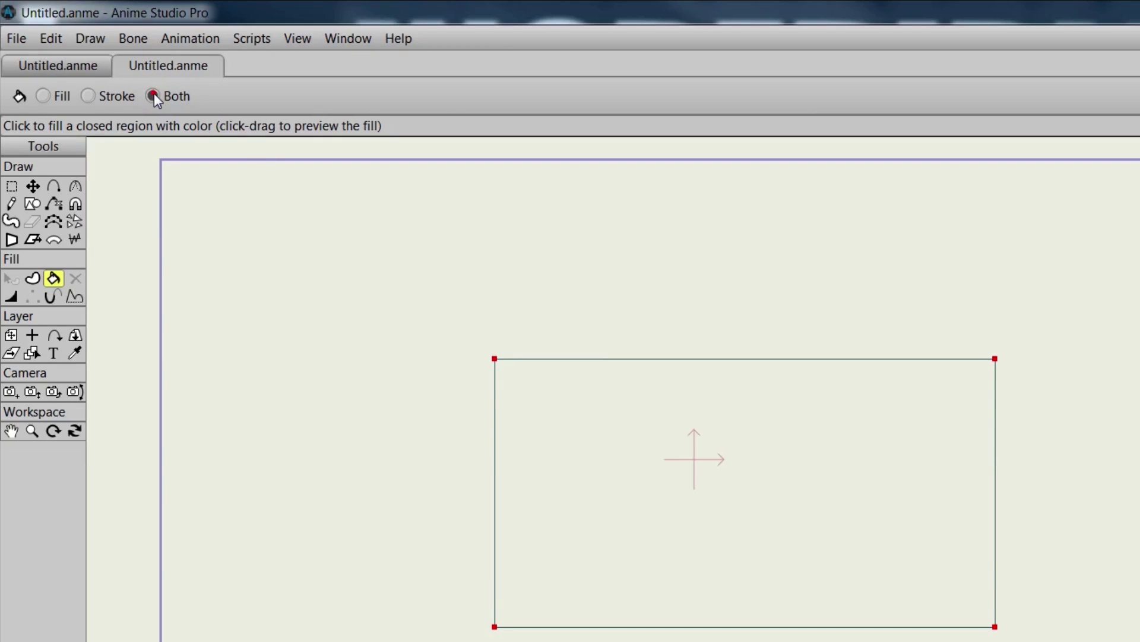
left_click(595, 456)
left_click(595, 457)
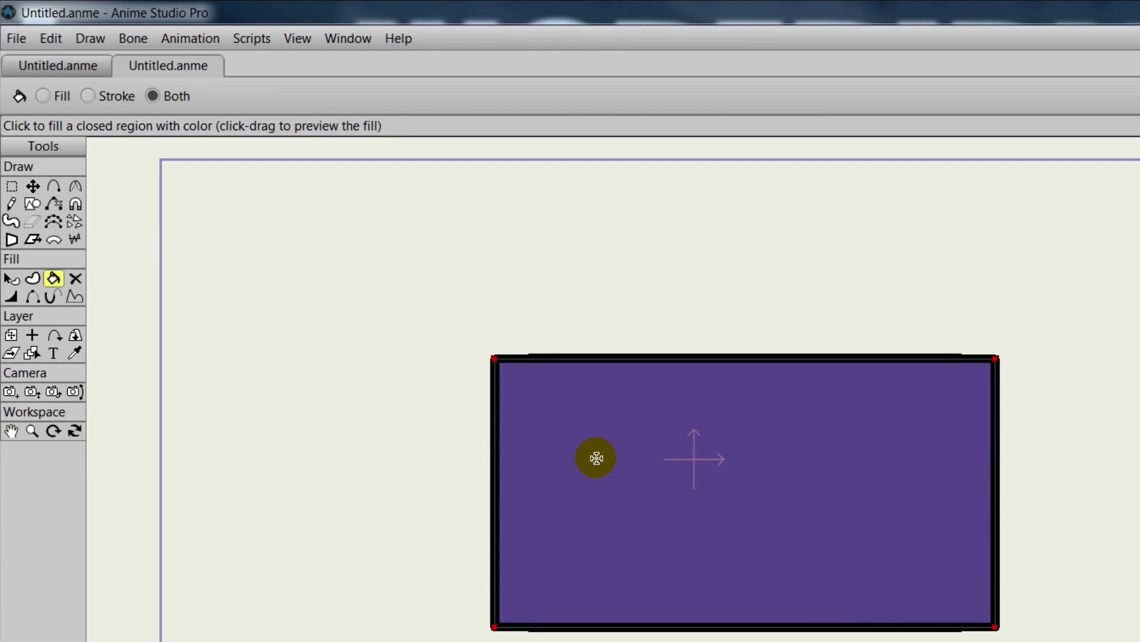
left_click(12, 186)
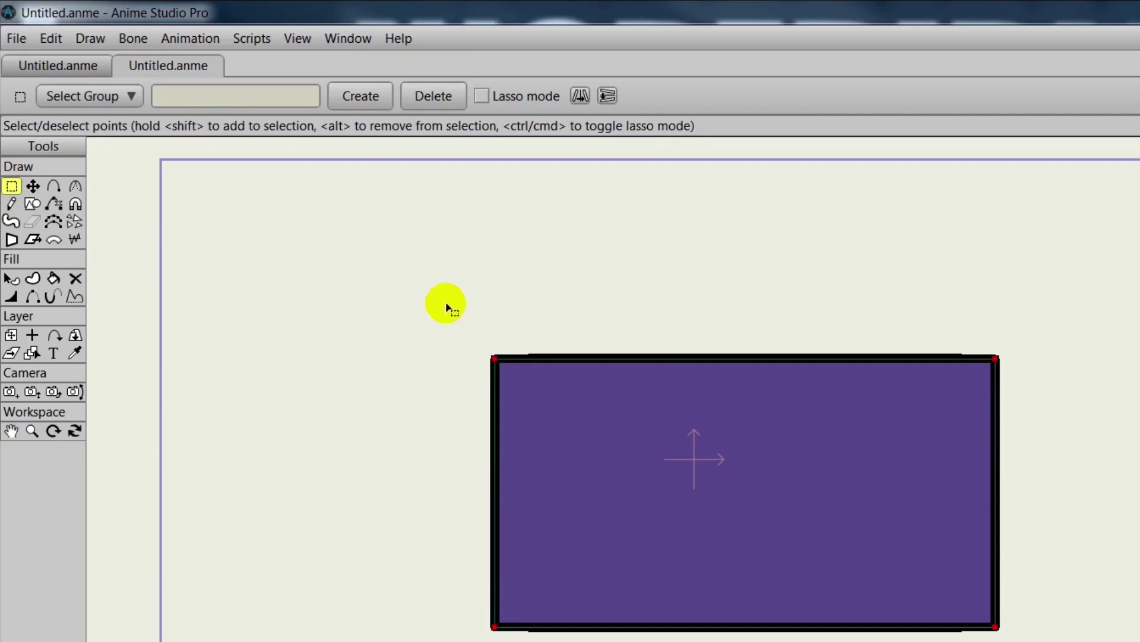
left_click_drag(447, 306, 1096, 641)
Delete the rectangle and draw a closed curved loop with Add Points.
key("Delete")
left_click(53, 186)
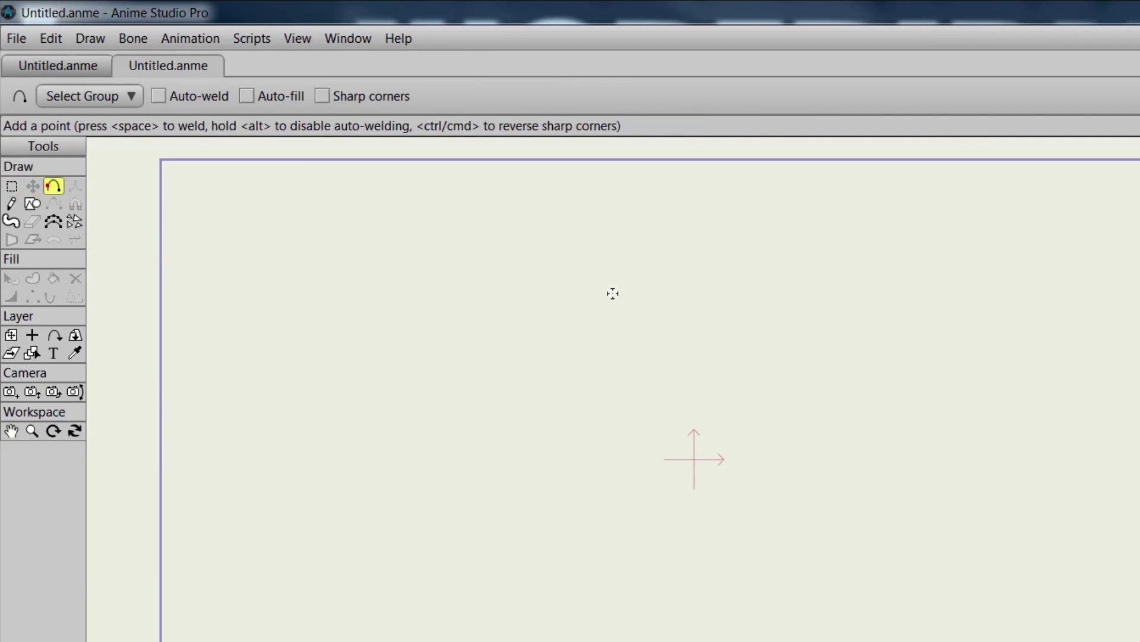
mouse_move(538, 298)
left_mouse_down()
mouse_move(753, 334)
mouse_move(766, 382)
mouse_move(748, 497)
mouse_move(520, 459)
left_mouse_up()
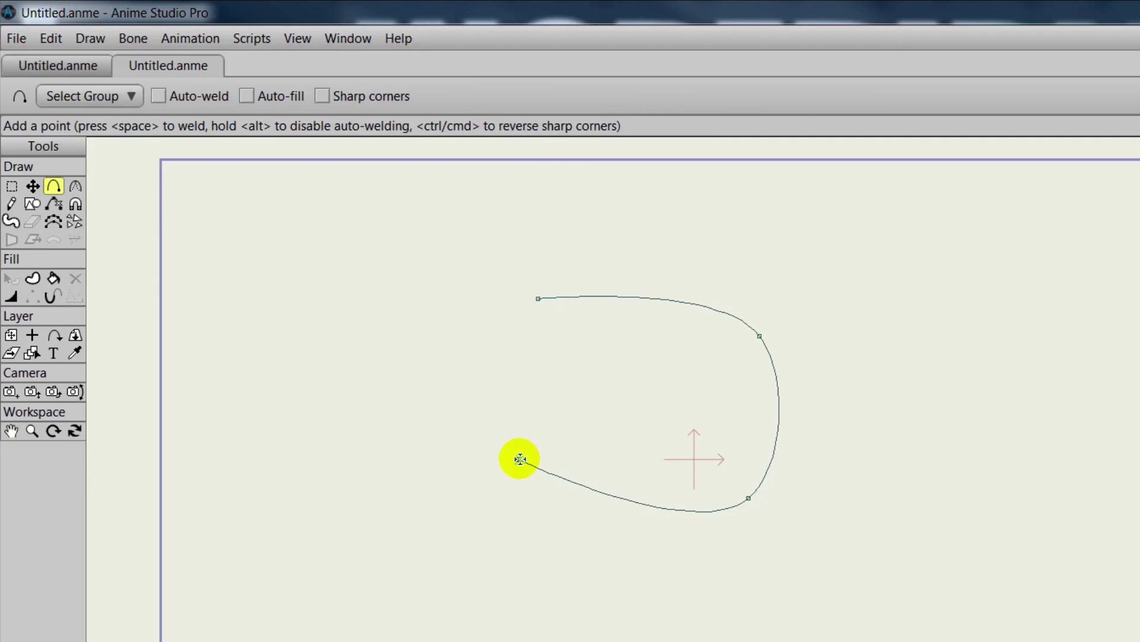
left_click_drag(521, 459, 538, 297)
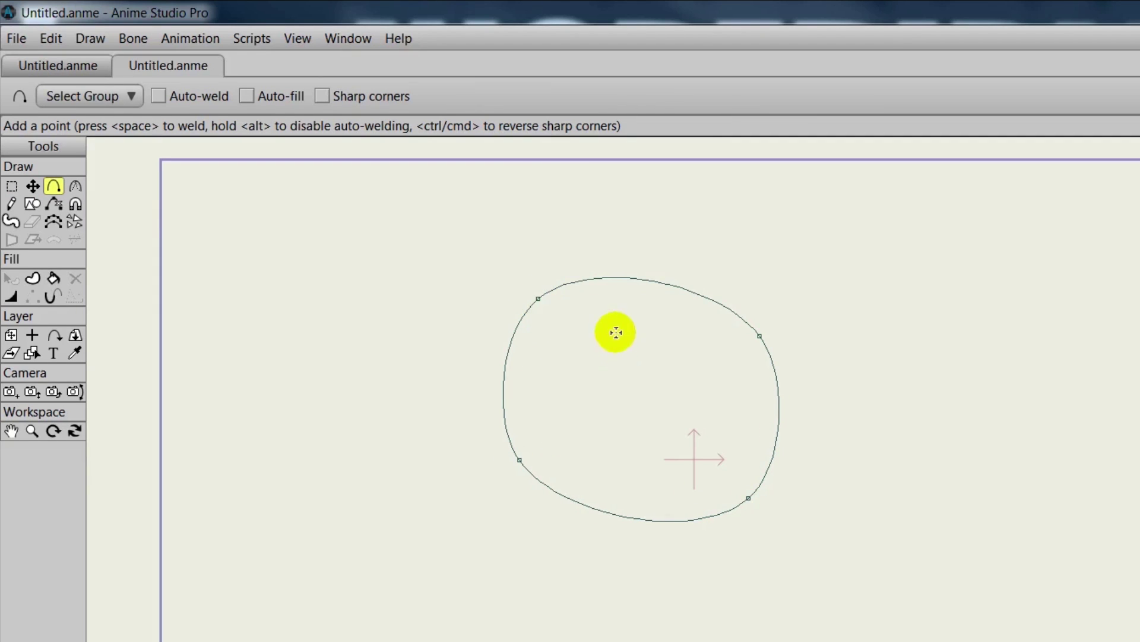
Fill the loop purple with a black outline, then select all its points.
left_click(52, 278)
left_click(648, 387)
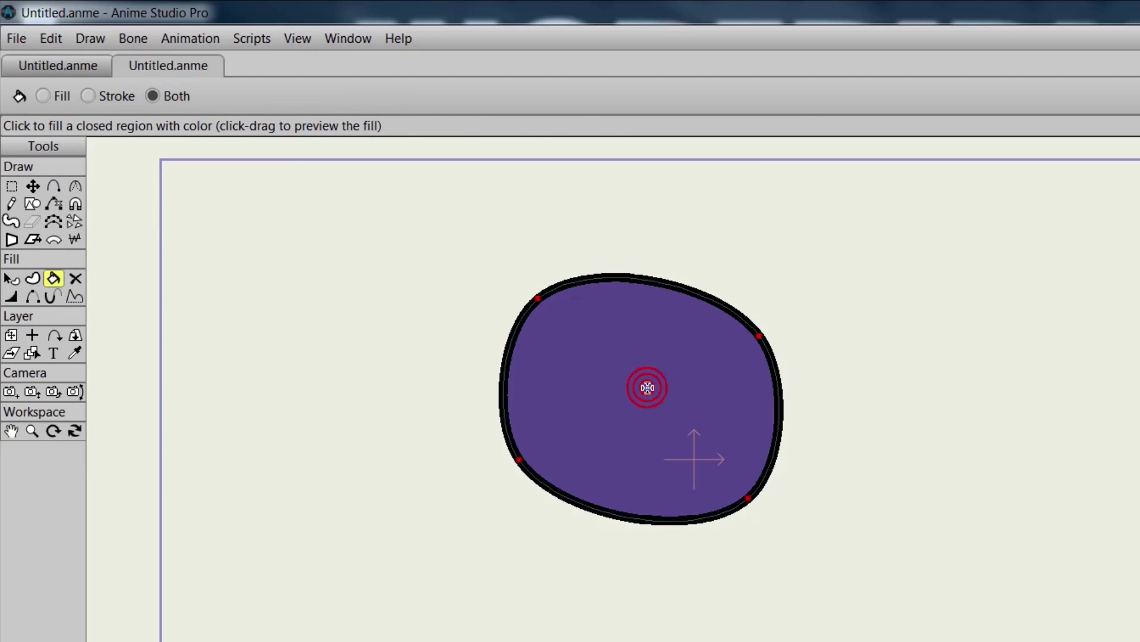
left_click(11, 187)
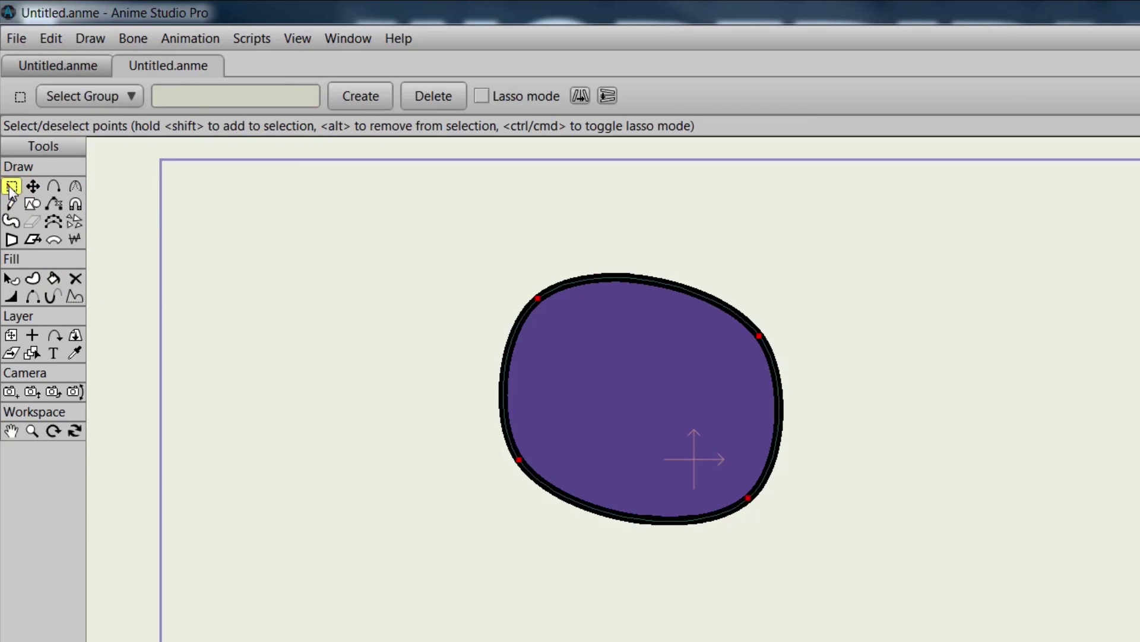
left_click_drag(422, 290, 936, 616)
key("Delete")
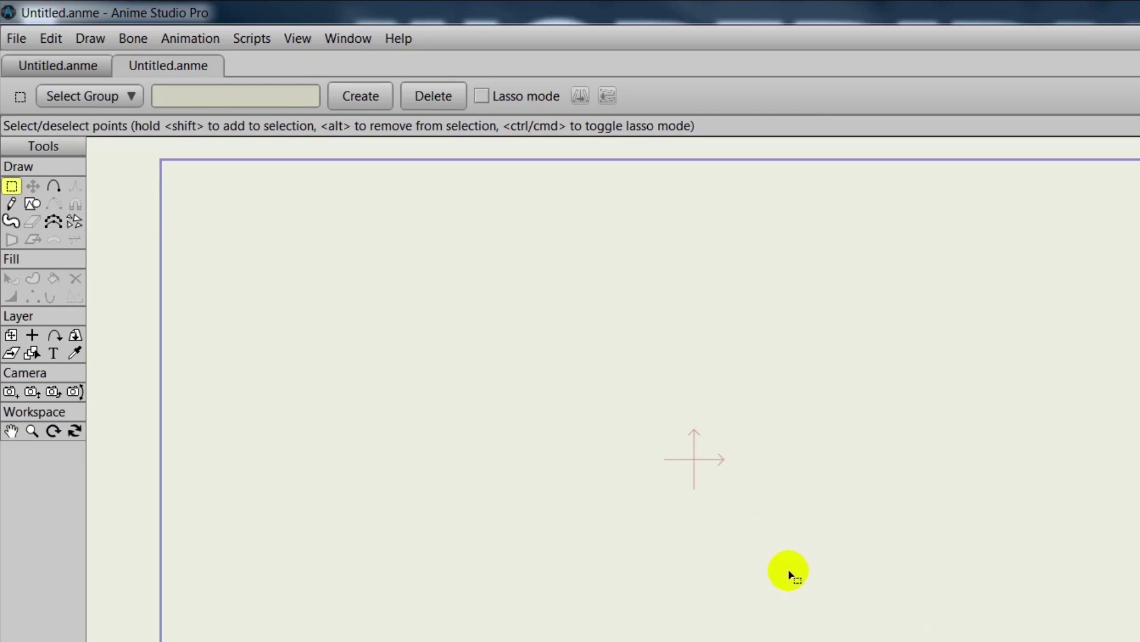
left_click(12, 204)
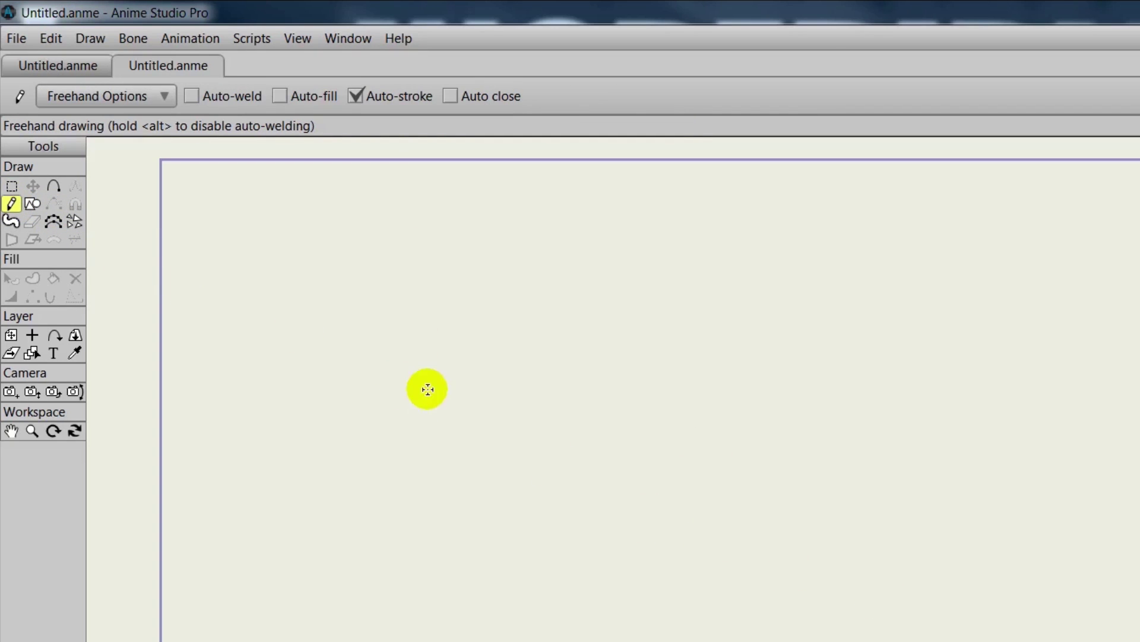
left_click_drag(314, 399, 970, 357)
mouse_move(357, 511)
left_mouse_down()
mouse_move(901, 518)
mouse_move(1139, 505)
left_mouse_up()
left_click_drag(496, 257, 625, 641)
left_click_drag(686, 241, 800, 640)
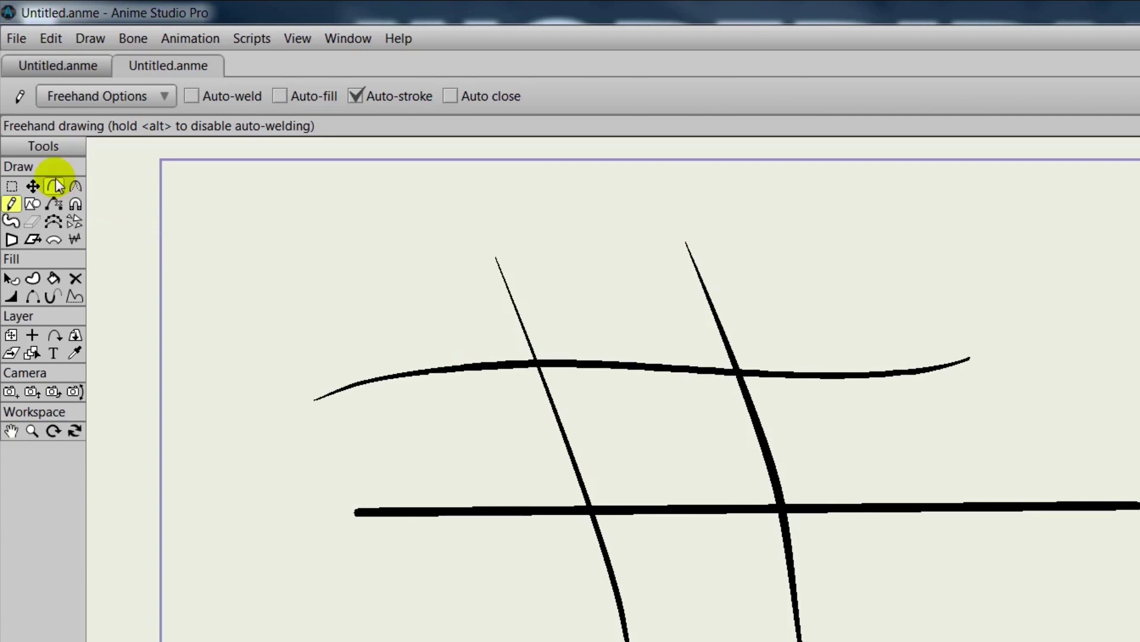
left_click(34, 189)
double_click(562, 430)
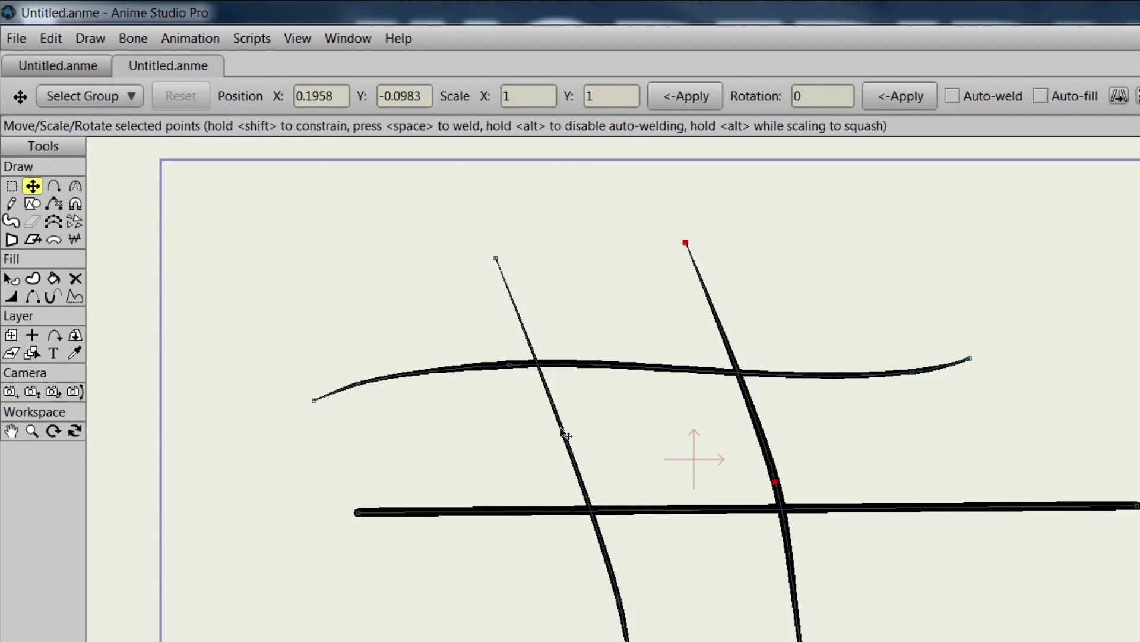
mouse_move(561, 430)
left_mouse_down()
mouse_move(443, 436)
mouse_move(536, 437)
left_mouse_up()
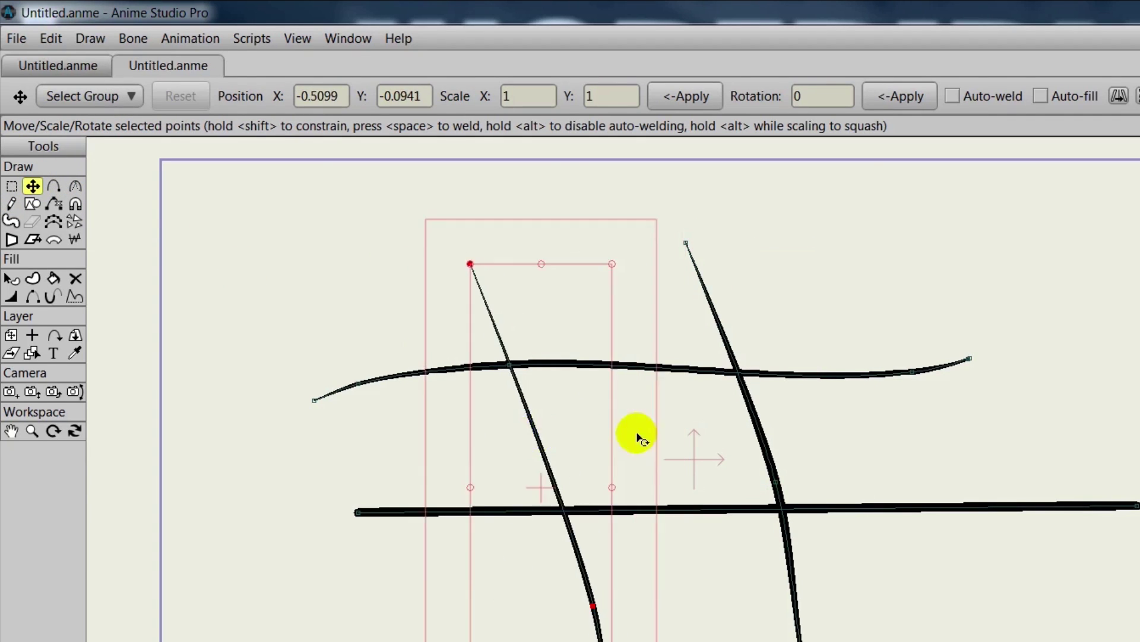
double_click(764, 432)
mouse_move(764, 432)
left_mouse_down()
mouse_move(934, 446)
mouse_move(762, 434)
left_mouse_up()
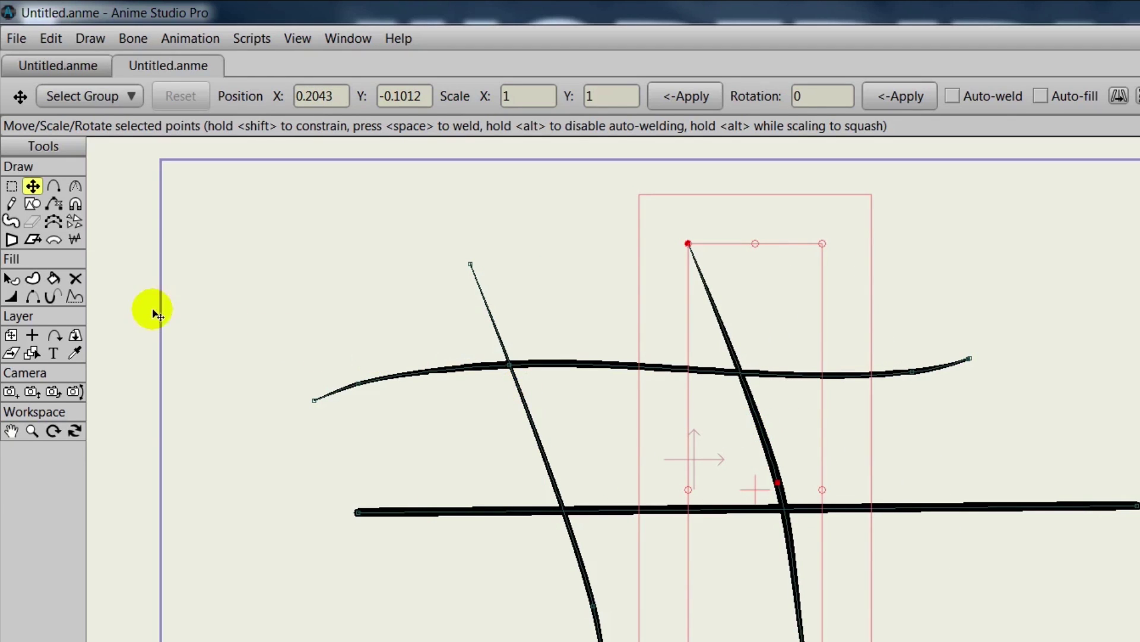
left_click(54, 278)
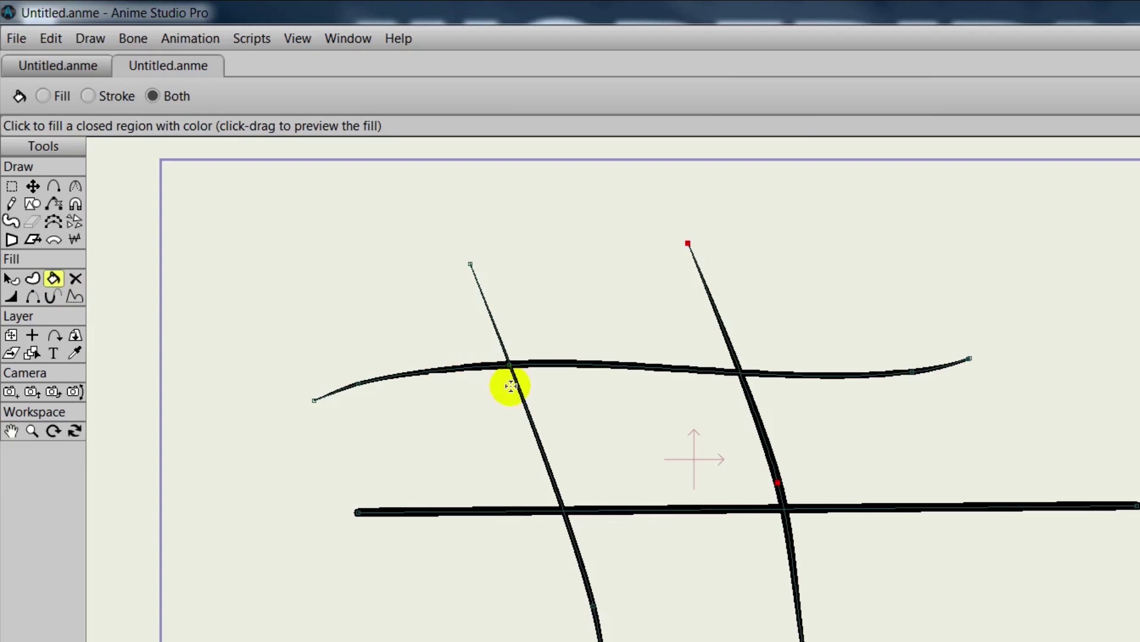
left_click(654, 425)
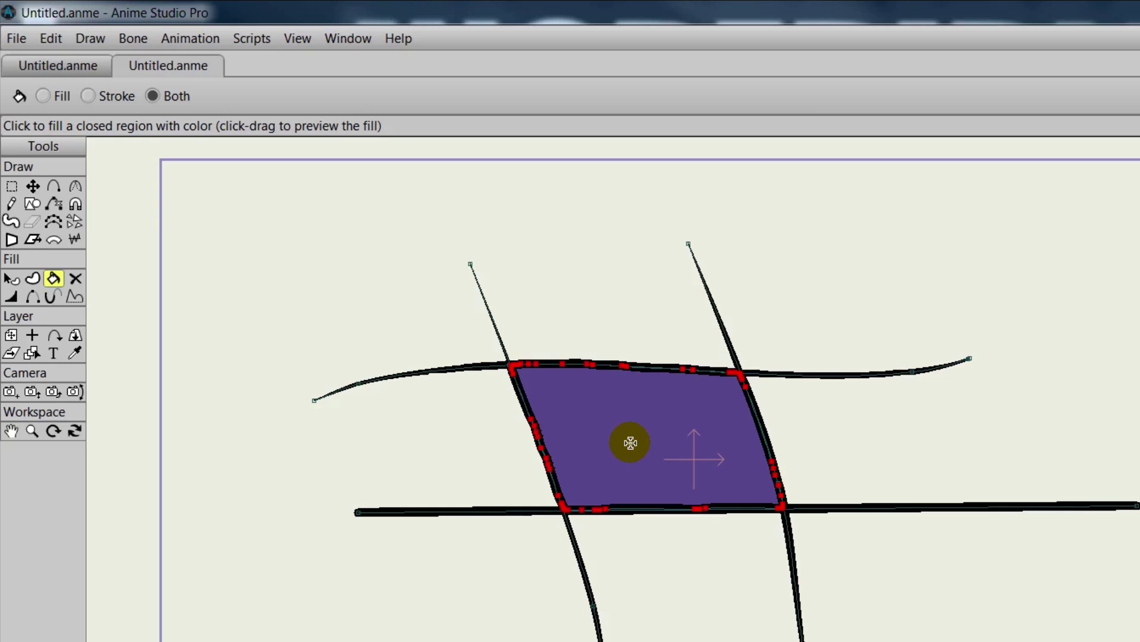
left_click(33, 186)
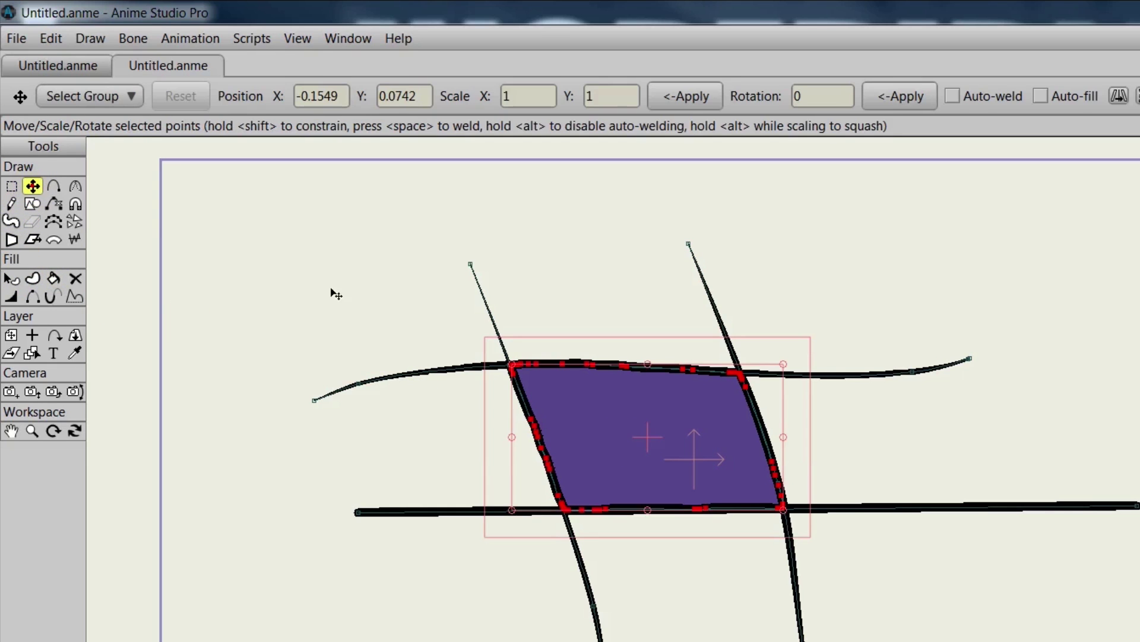
left_click_drag(642, 433, 1013, 412)
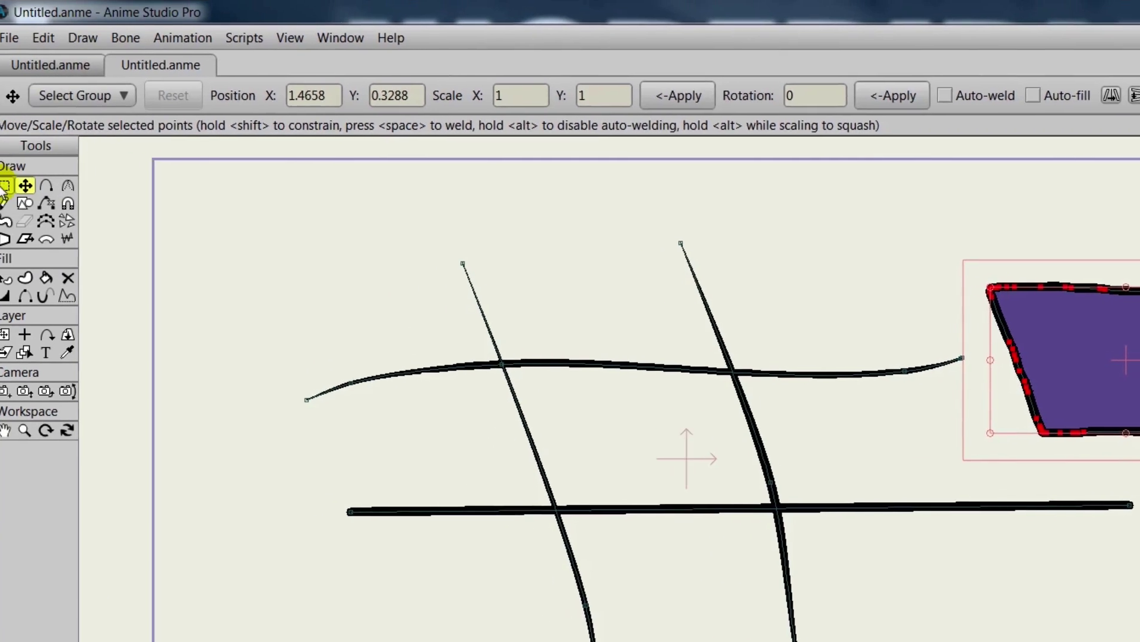
key("g")
left_click_drag(60, 141, 302, 593)
left_click_drag(492, 609, 1139, 641)
Clear the old strokes, draw an overlapping circle and fill the crescent between them purple.
key("Delete")
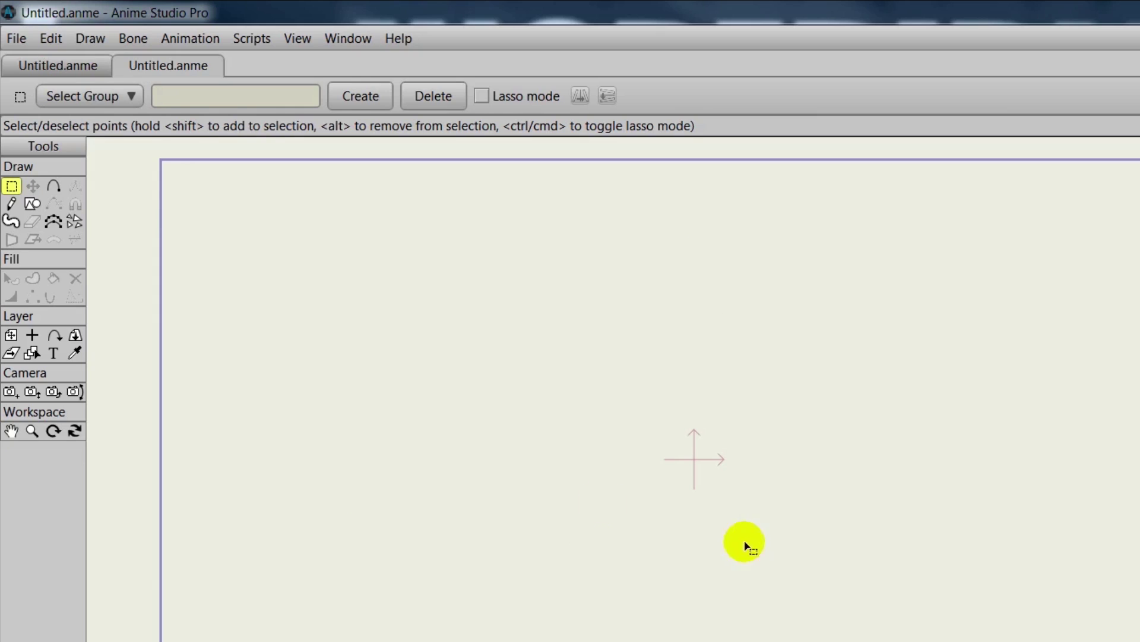
left_click(32, 204)
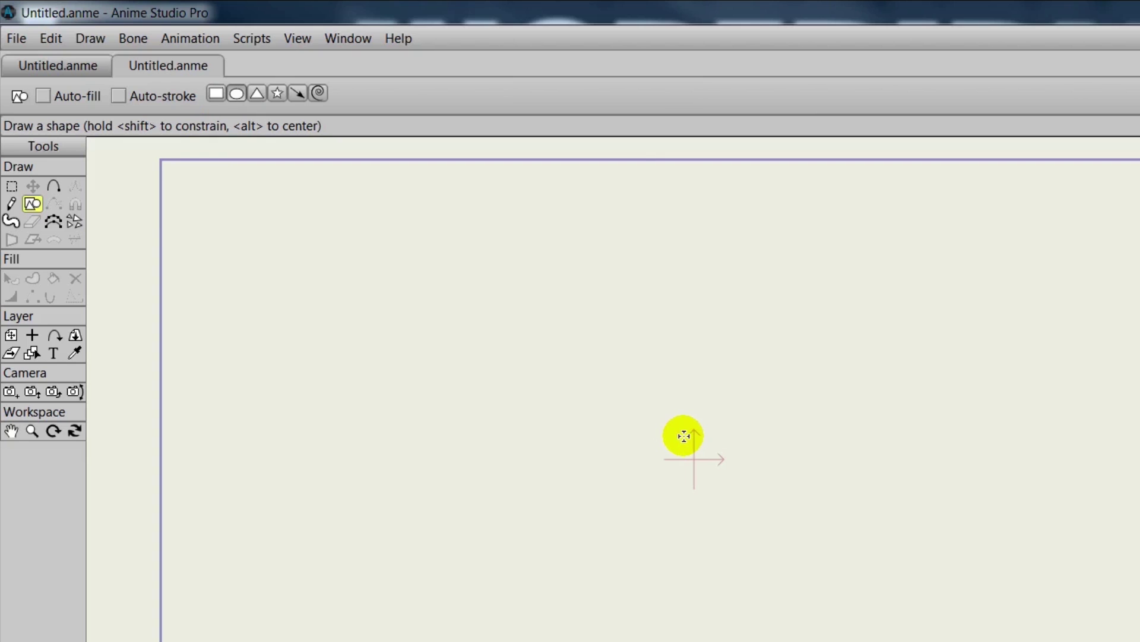
left_click_drag(683, 436, 934, 536)
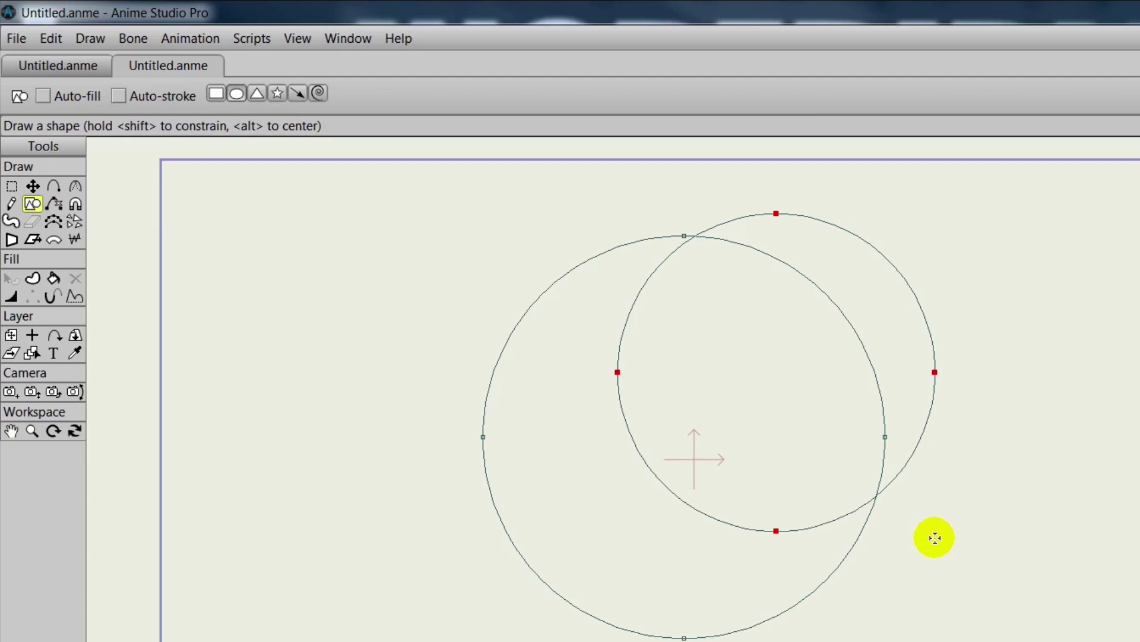
left_click(52, 279)
left_click(575, 474)
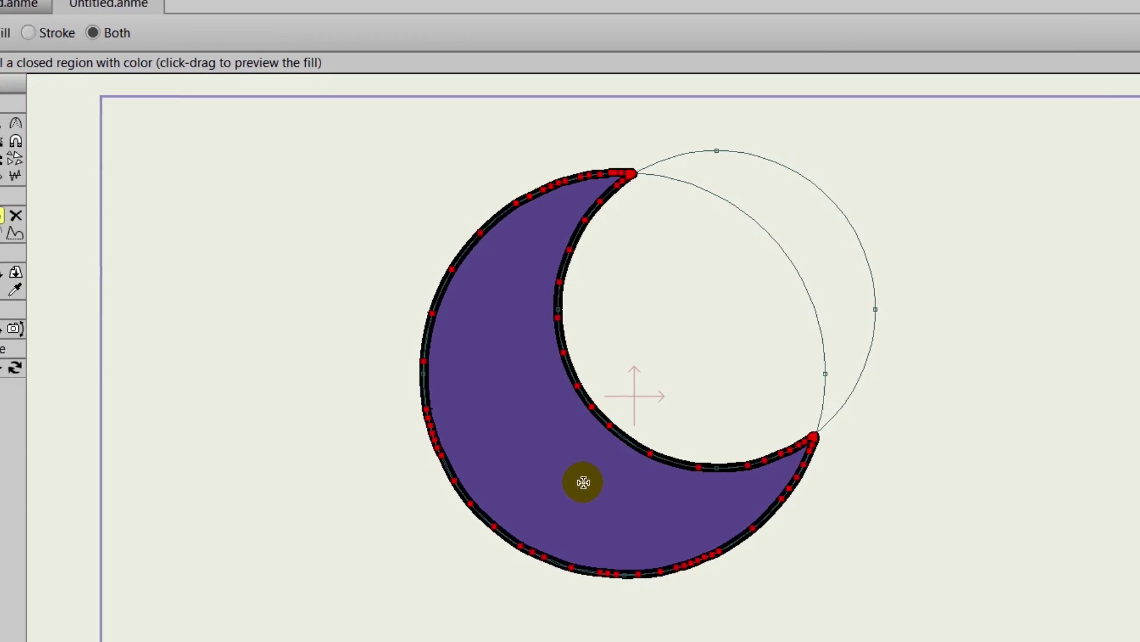
Preview the crescent render, then delete the leftover circle outline via Select Inverse.
key("ctrl+r")
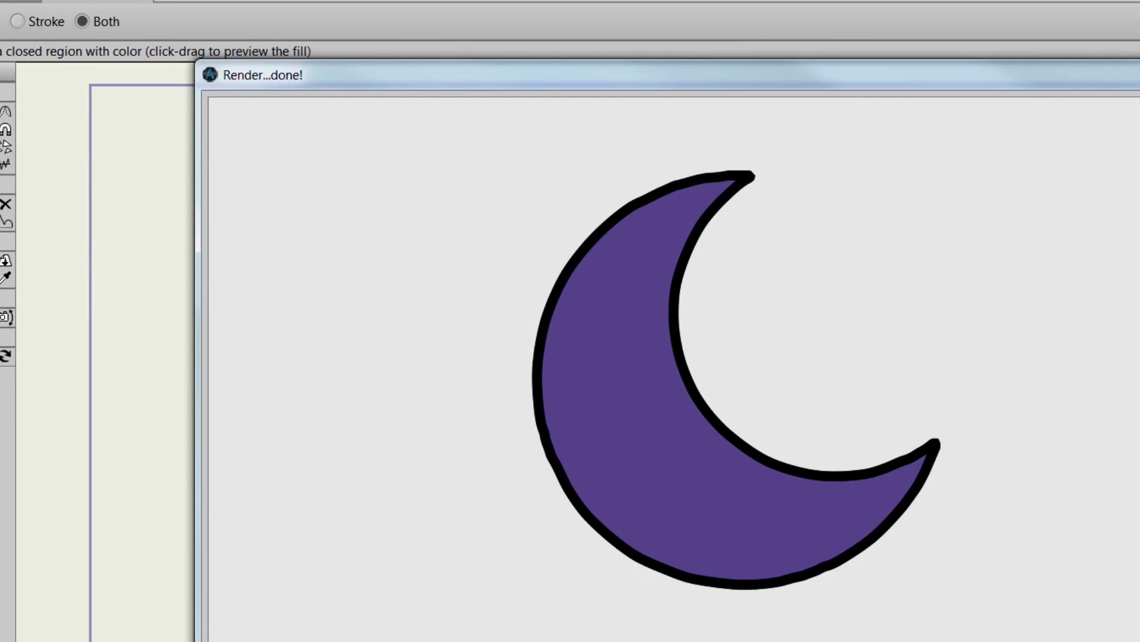
key("alt+F4")
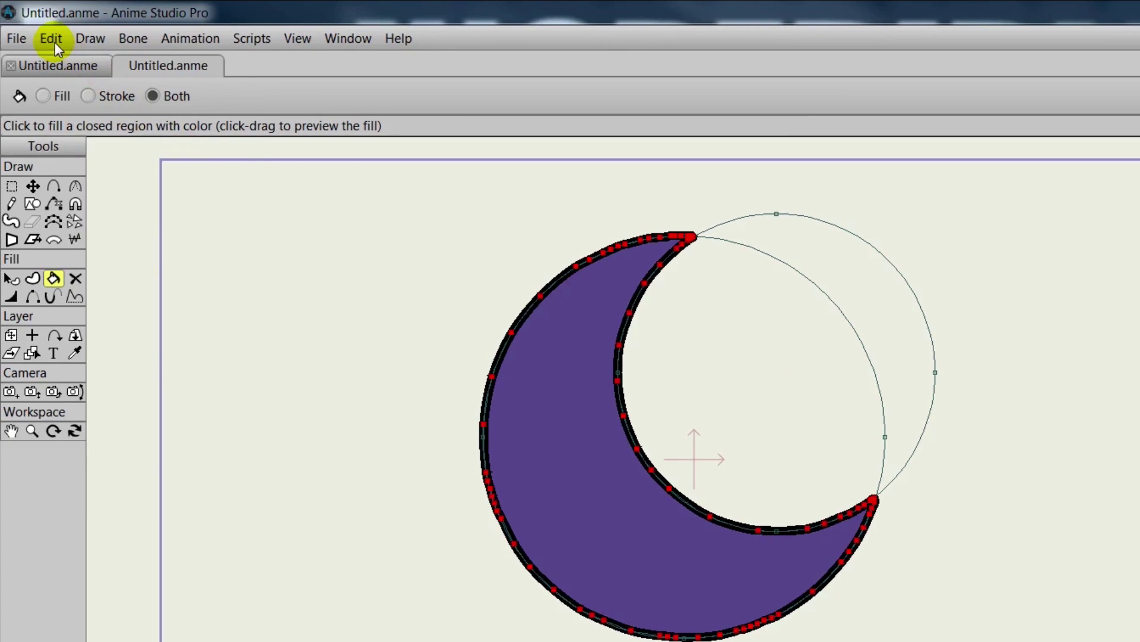
left_click(54, 40)
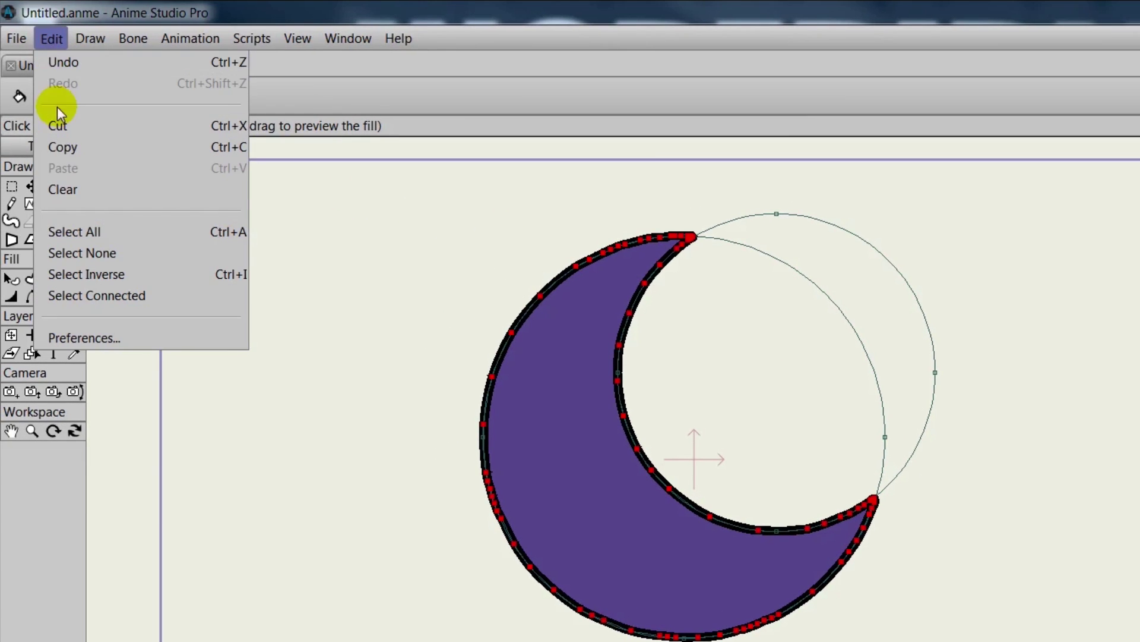
left_click(91, 274)
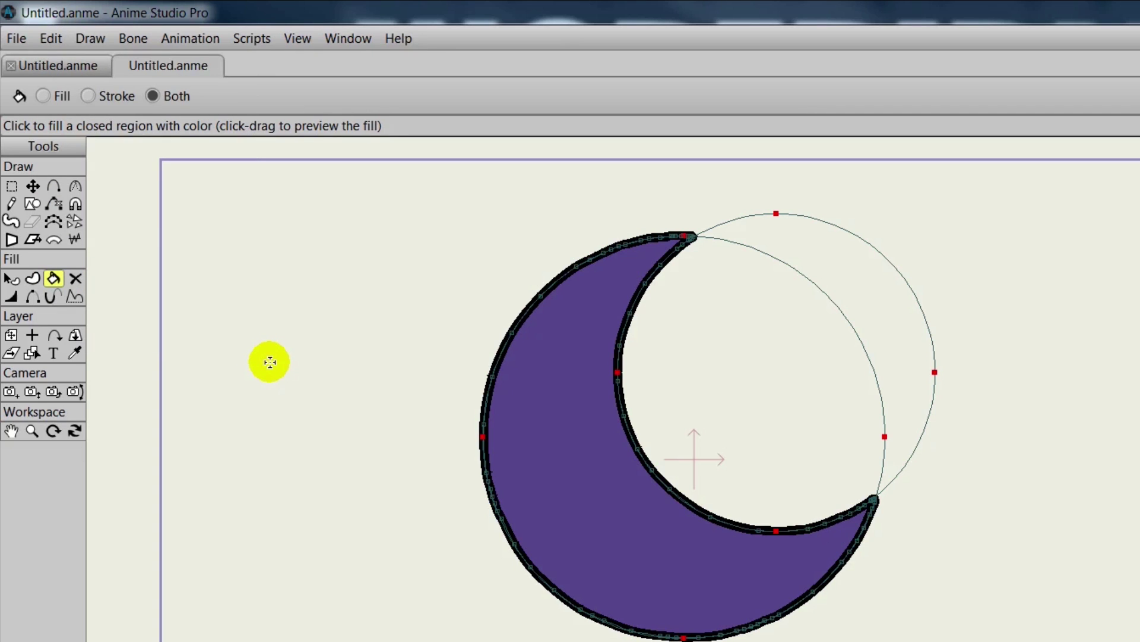
key("Delete")
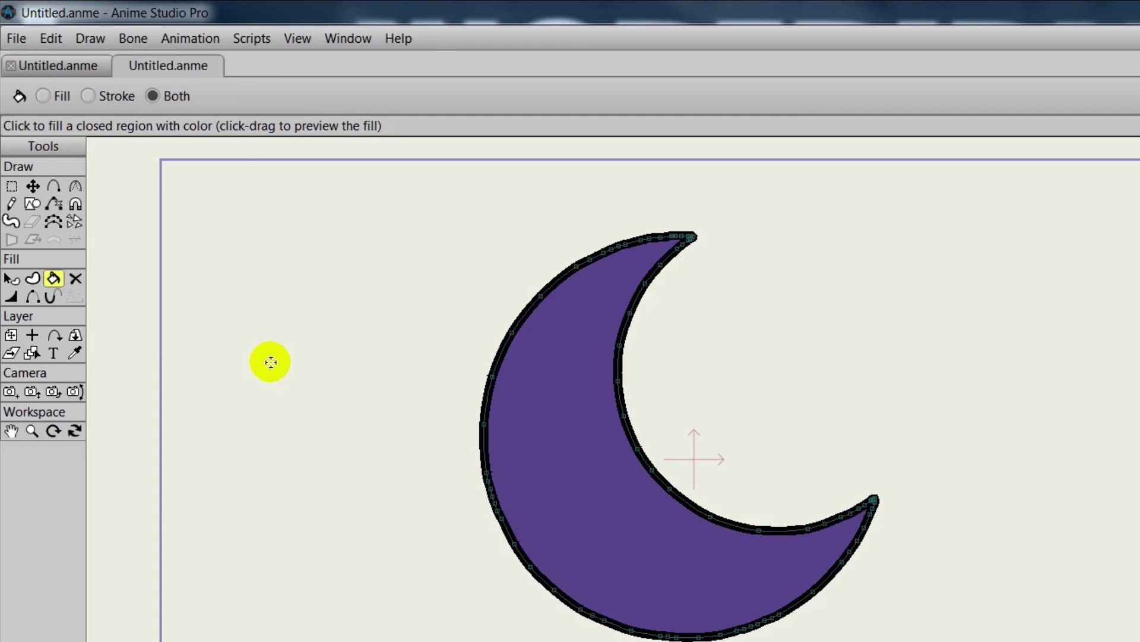
Nudge the crescent slightly left and down, then select and delete it.
left_click(33, 186)
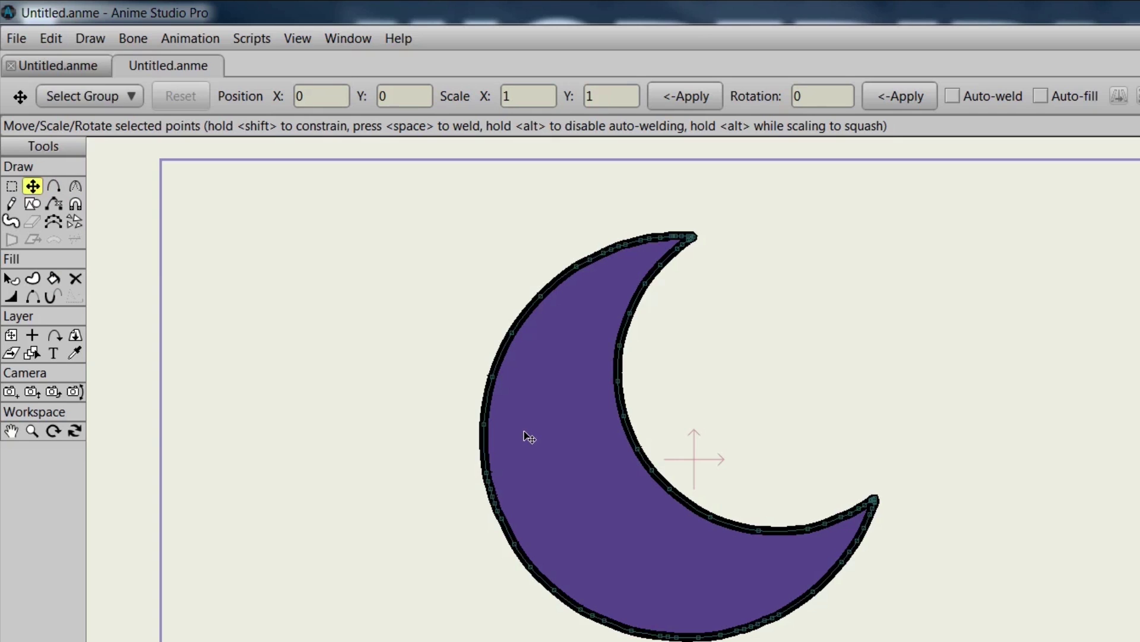
mouse_move(530, 438)
left_mouse_down()
mouse_move(733, 395)
mouse_move(590, 461)
mouse_move(524, 449)
left_mouse_up()
left_click(12, 187)
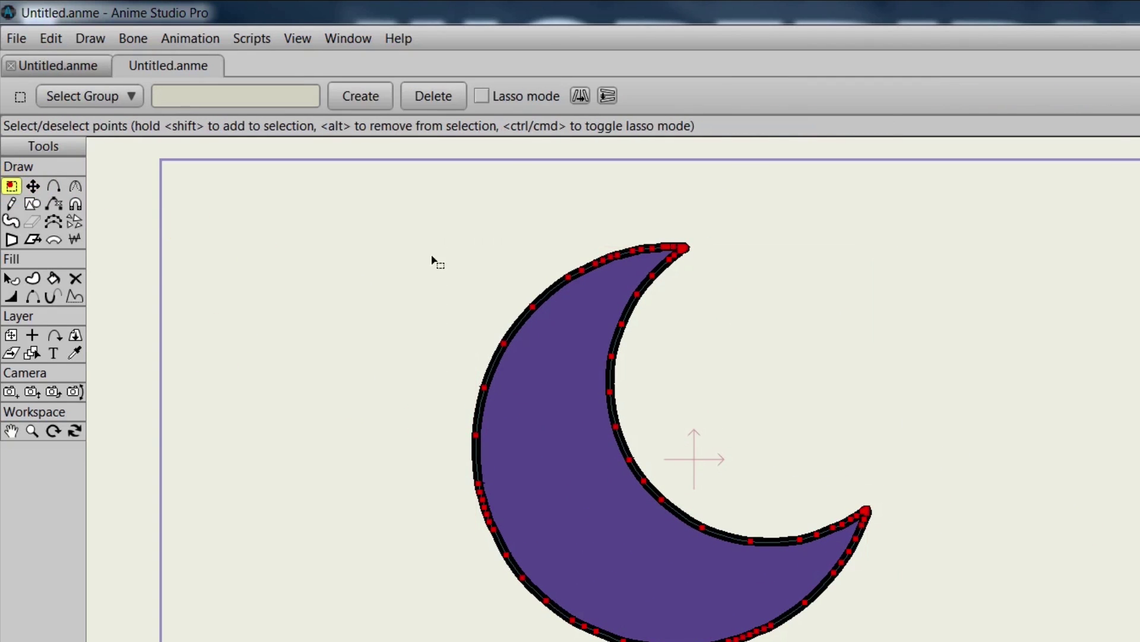
left_click_drag(419, 211, 1013, 641)
key("Delete")
Draw a large circle, a smaller overlapping circle and several rectangles across its edges.
left_click(33, 204)
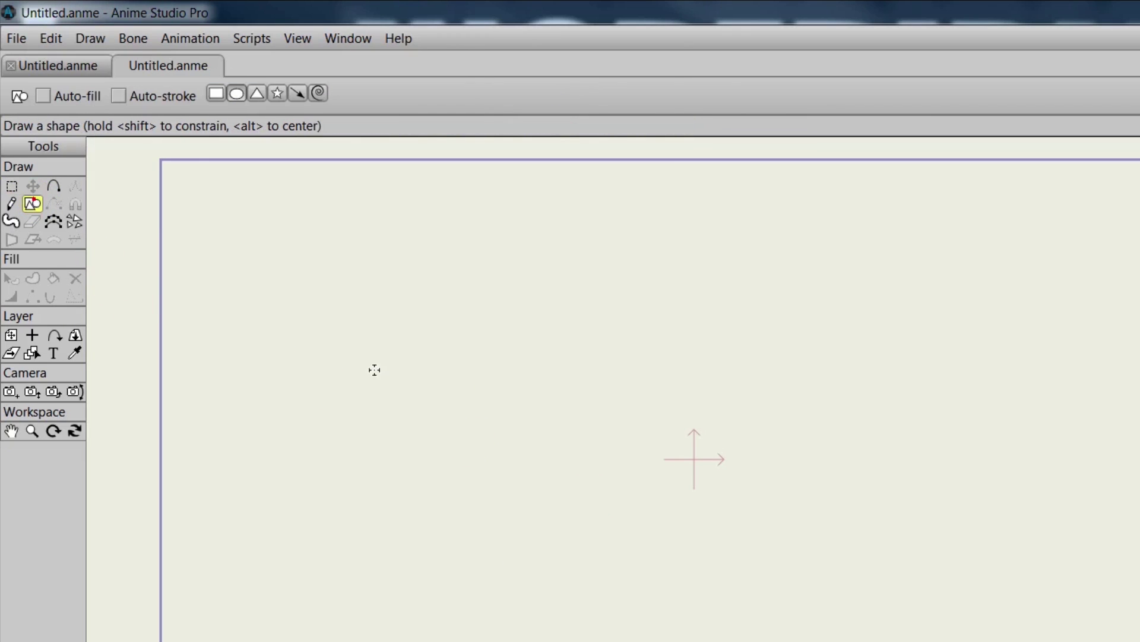
mouse_move(549, 371)
left_mouse_down()
mouse_move(568, 420)
mouse_move(741, 588)
mouse_move(675, 527)
mouse_move(692, 582)
mouse_move(723, 606)
left_mouse_up()
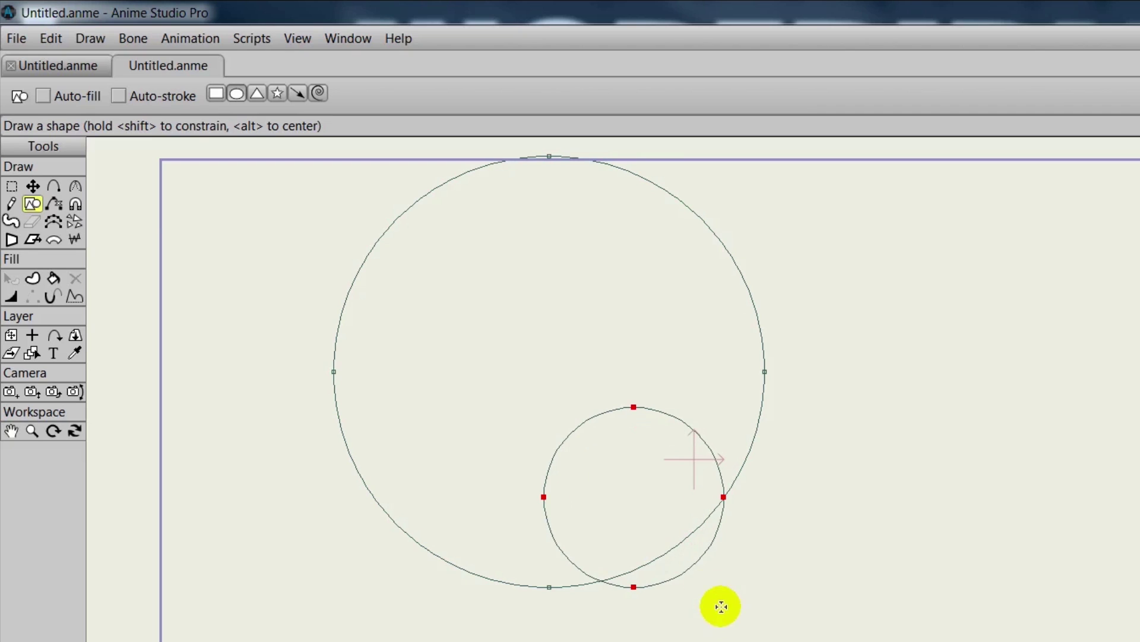
left_click(257, 98)
left_click(216, 94)
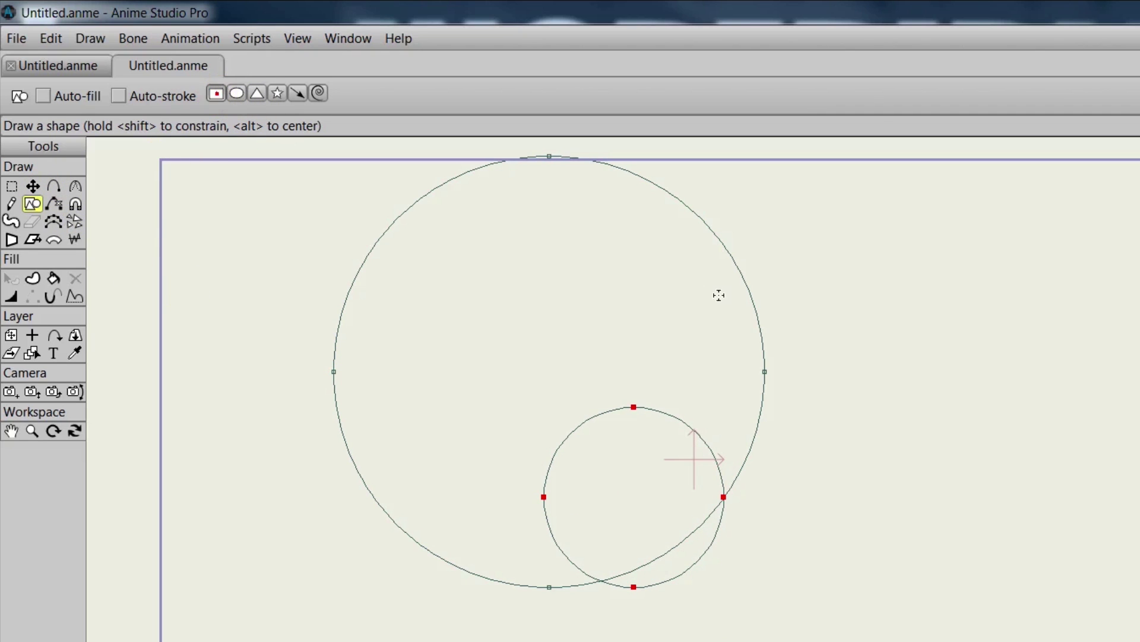
left_click_drag(709, 324, 822, 357)
left_click_drag(261, 226, 523, 253)
left_click_drag(283, 274, 541, 300)
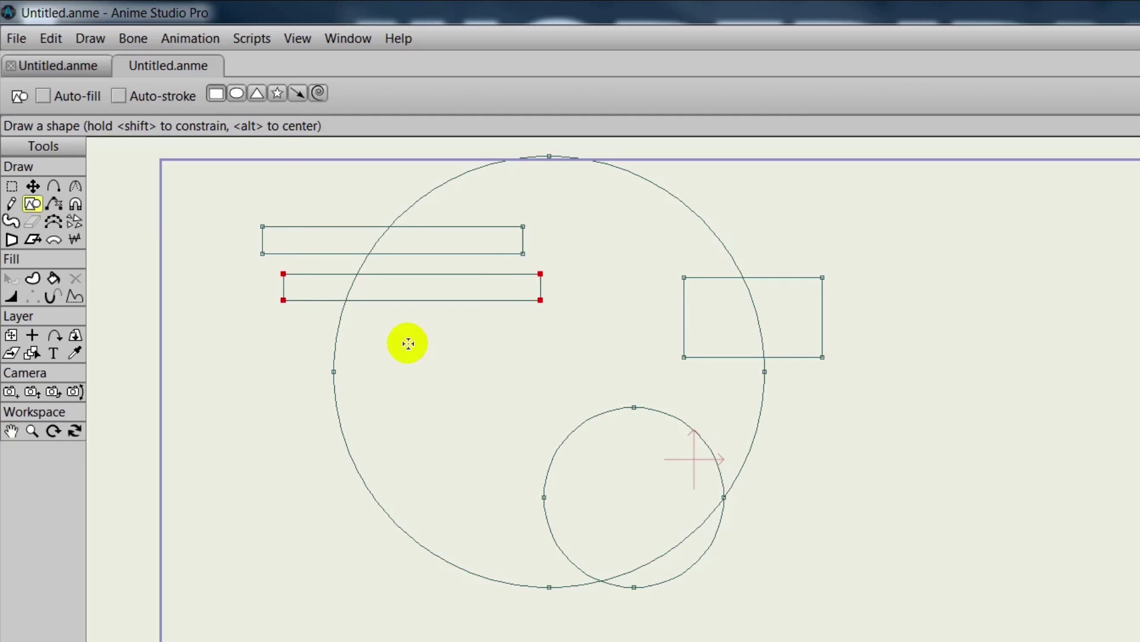
left_click_drag(308, 323, 502, 354)
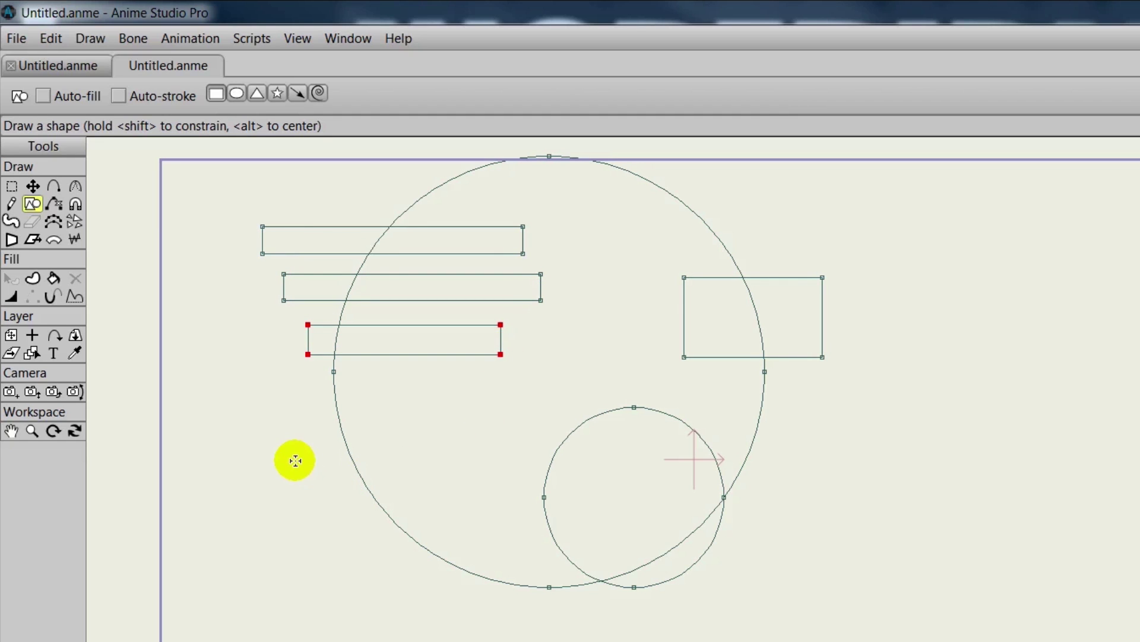
left_click_drag(295, 461, 496, 486)
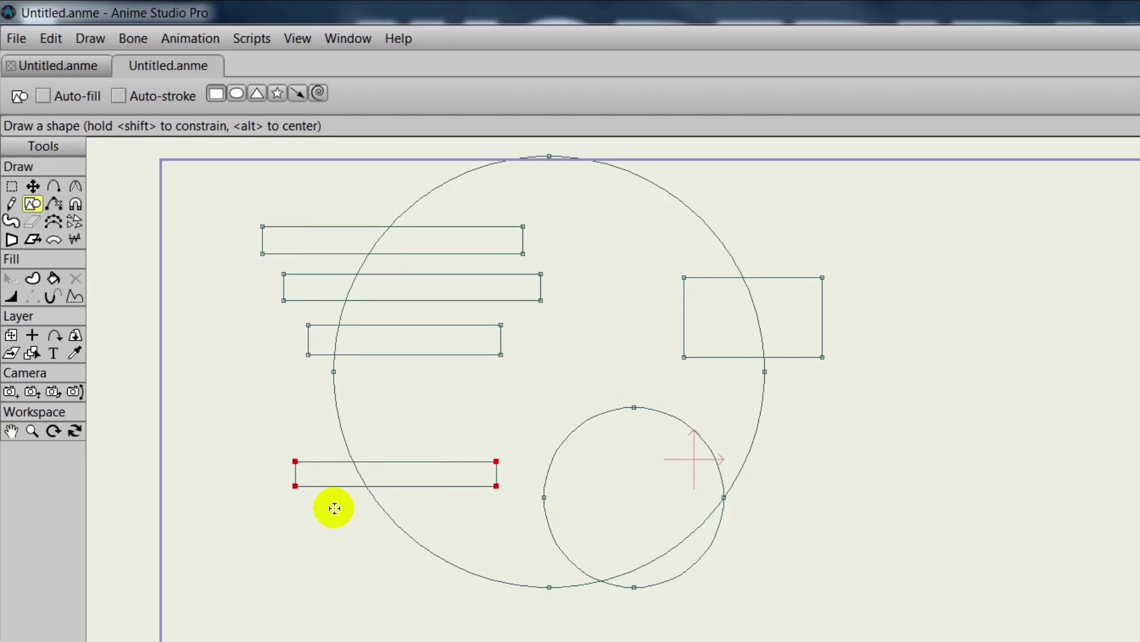
left_click_drag(334, 508, 519, 636)
Fill the circle outside the cut-outs purple and invert the point selection.
left_click(53, 278)
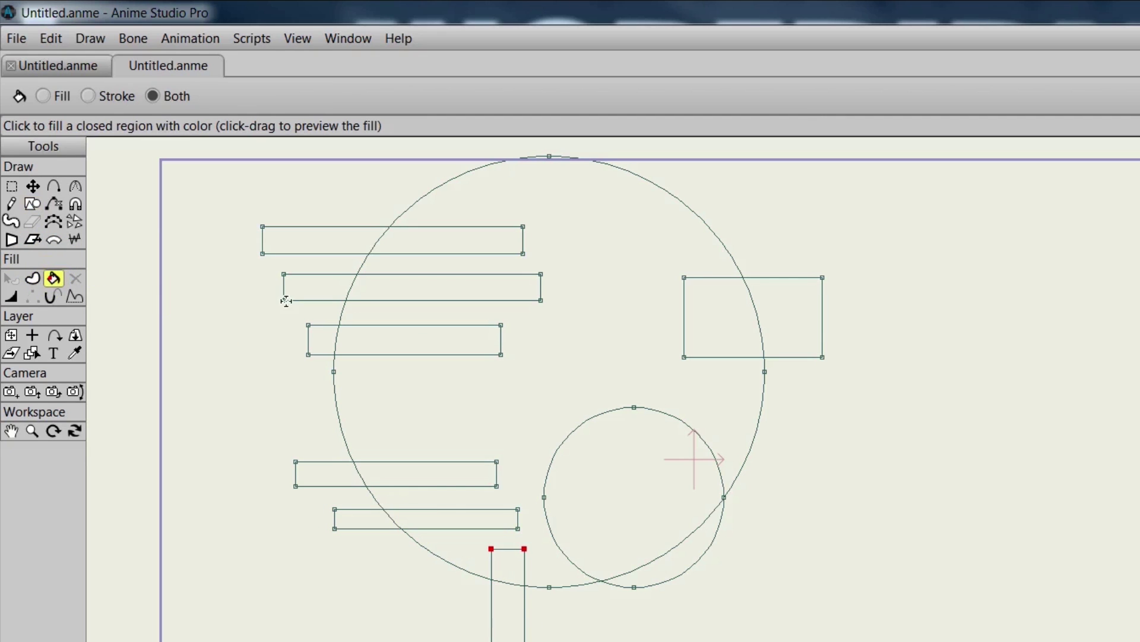
left_click(607, 336)
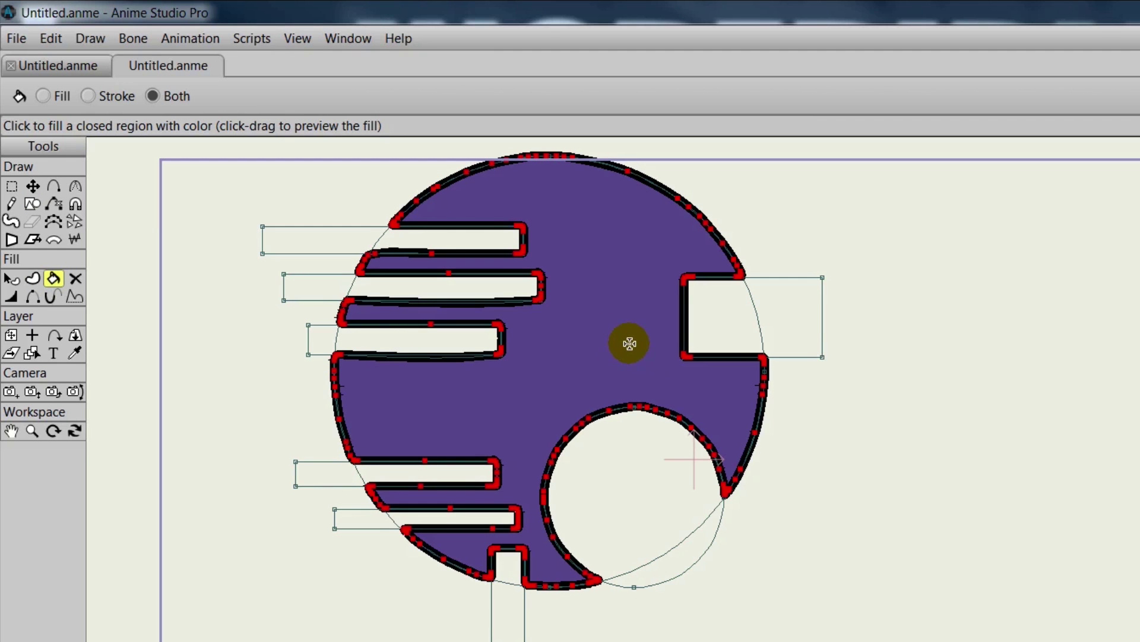
left_click(50, 38)
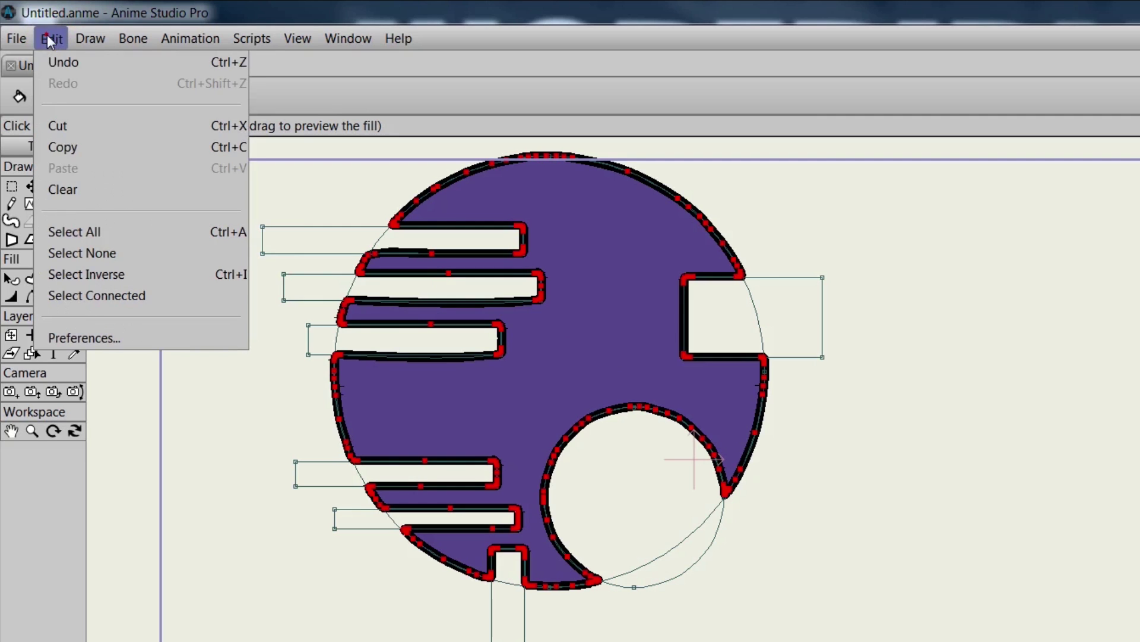
left_click(83, 274)
left_click(503, 461)
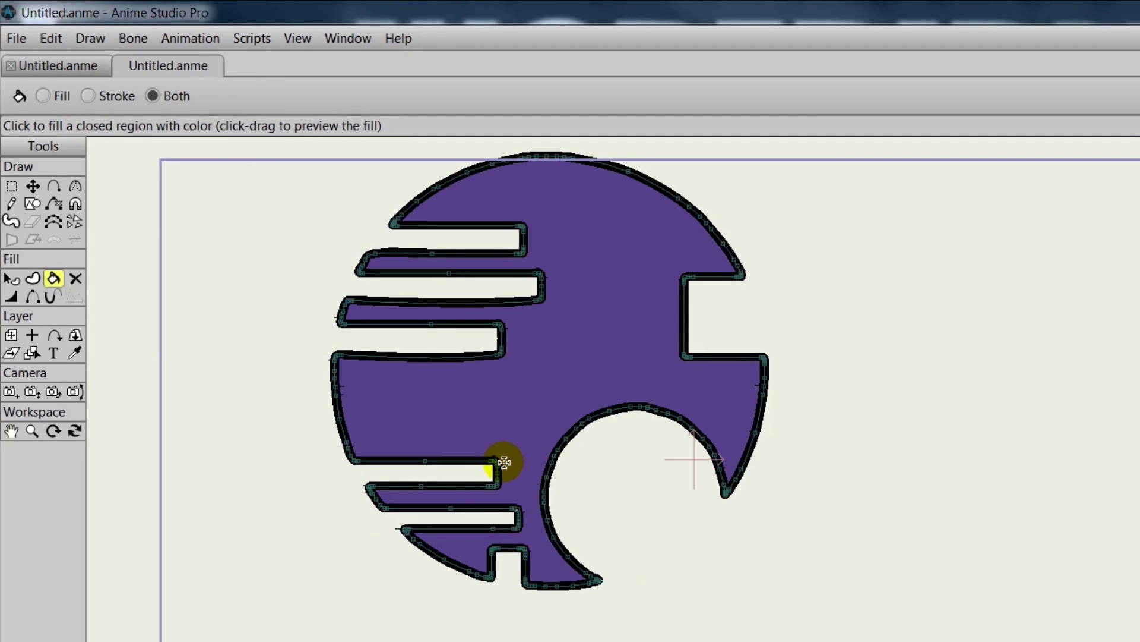
Pull a cut-out point down, undo it, then move the whole shape down and right.
left_click(33, 186)
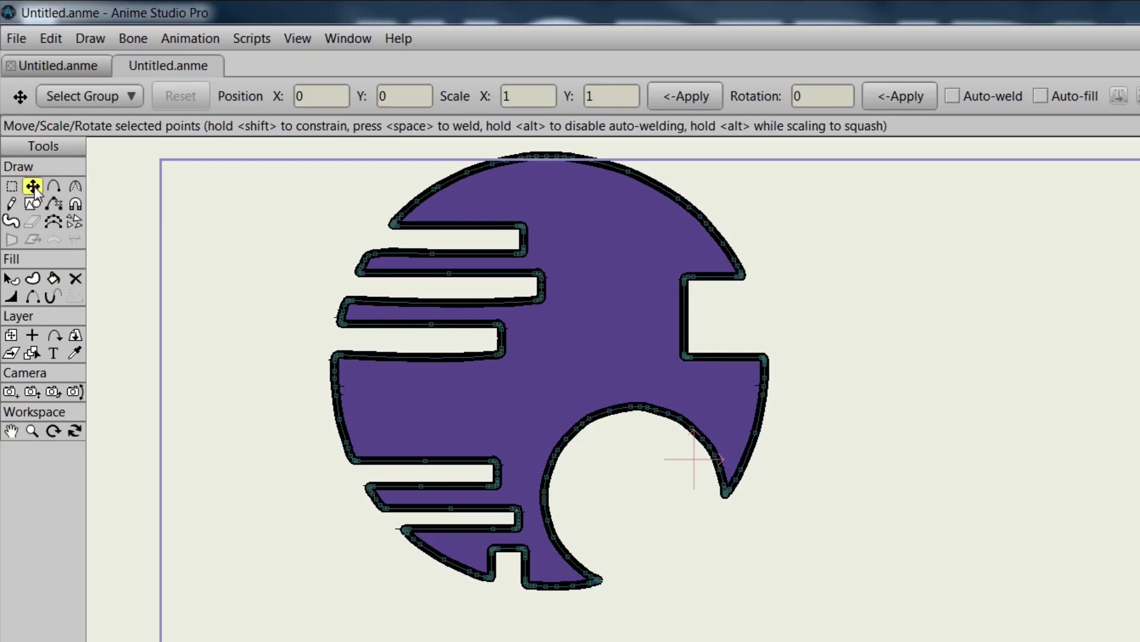
mouse_move(603, 355)
left_mouse_down()
mouse_move(611, 394)
mouse_move(598, 368)
left_mouse_up()
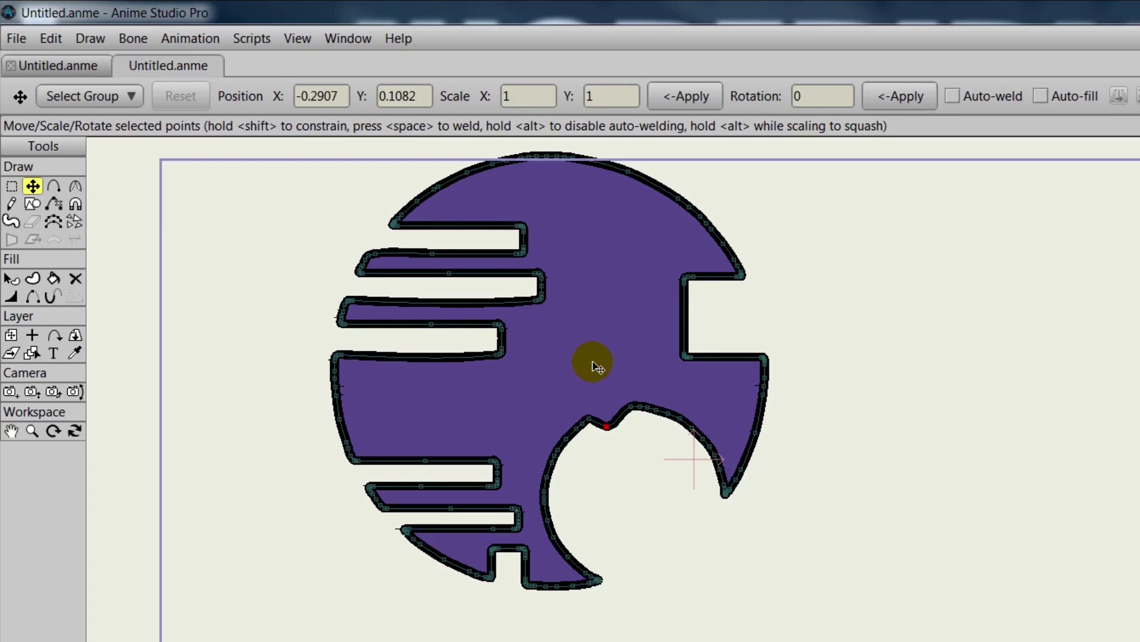
left_click(565, 330)
key("ctrl+z")
key("ctrl+a")
left_click_drag(605, 321, 769, 427)
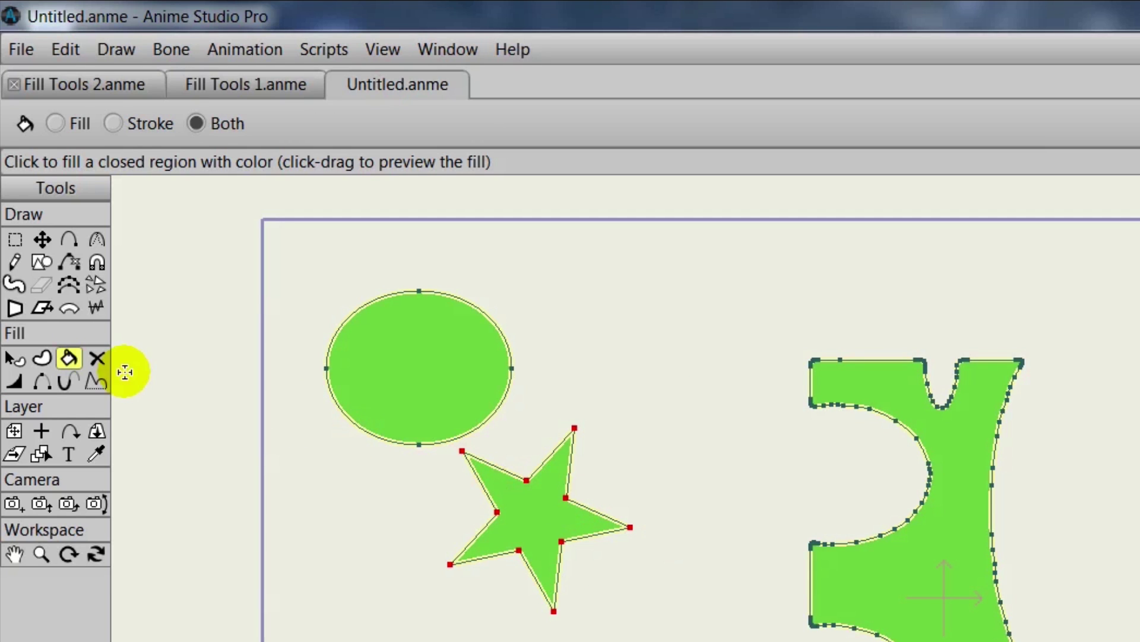
With Delete Shape, remove the green fills of the ellipse, star and large notched shape.
left_click(97, 357)
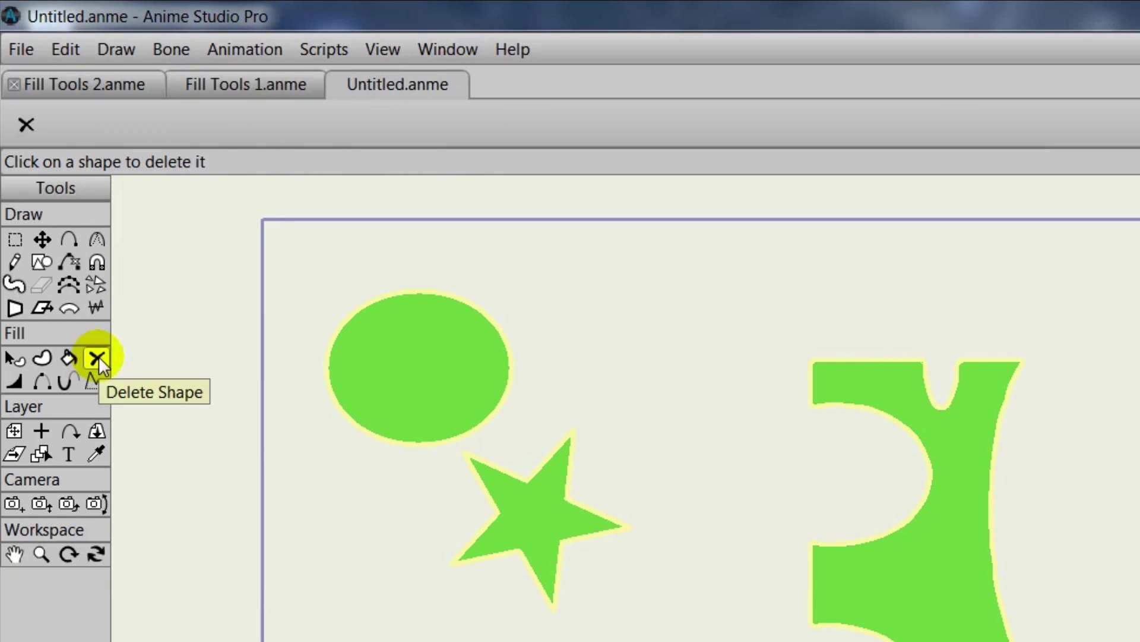
left_click(425, 368)
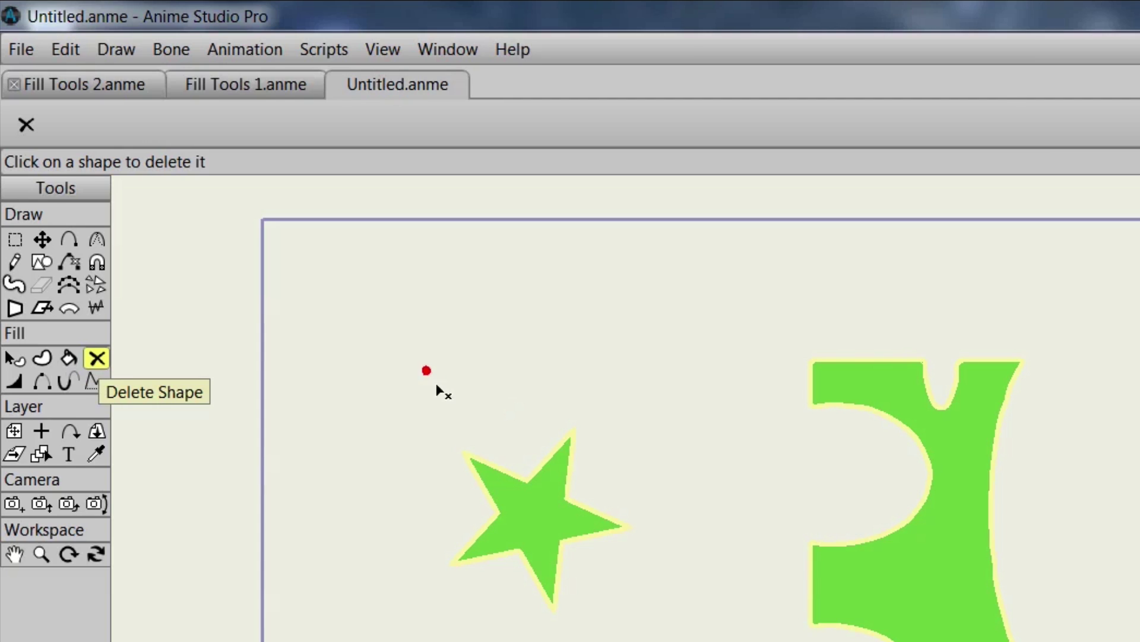
left_click(553, 512)
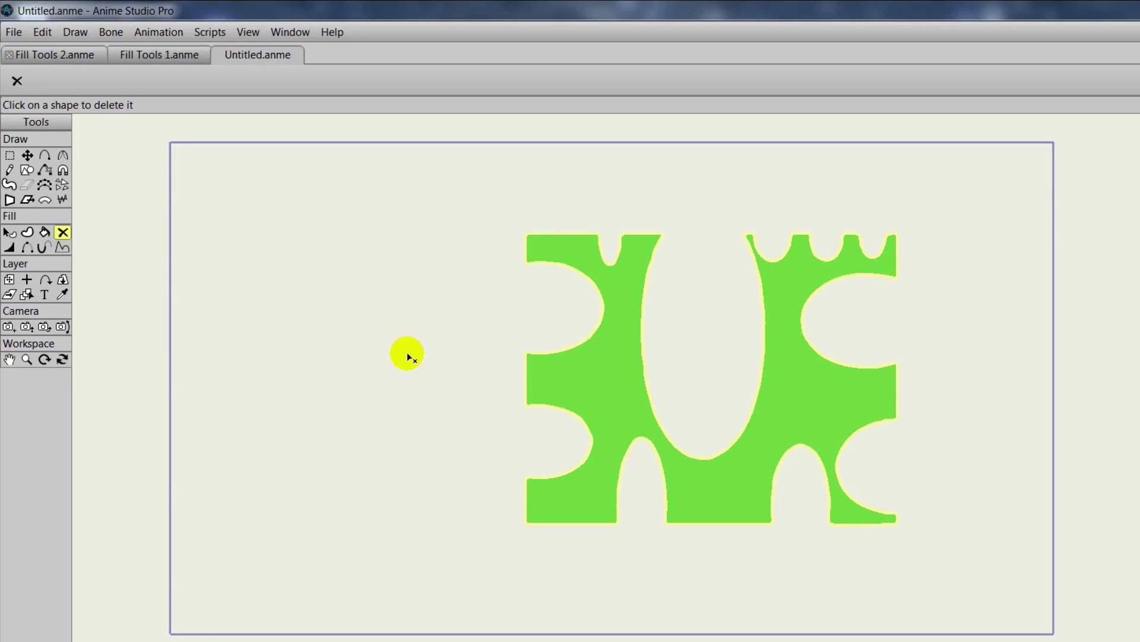
left_click(619, 369)
key("g")
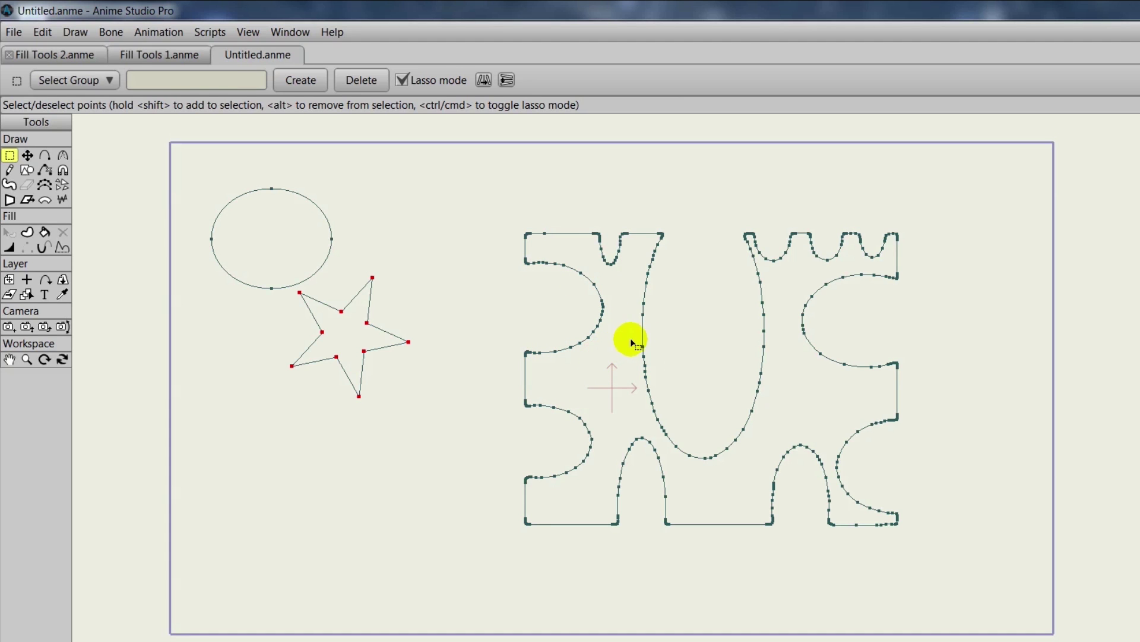
Choose the Paint Bucket and set the fill colour to dark purple #24046E.
left_click(45, 232)
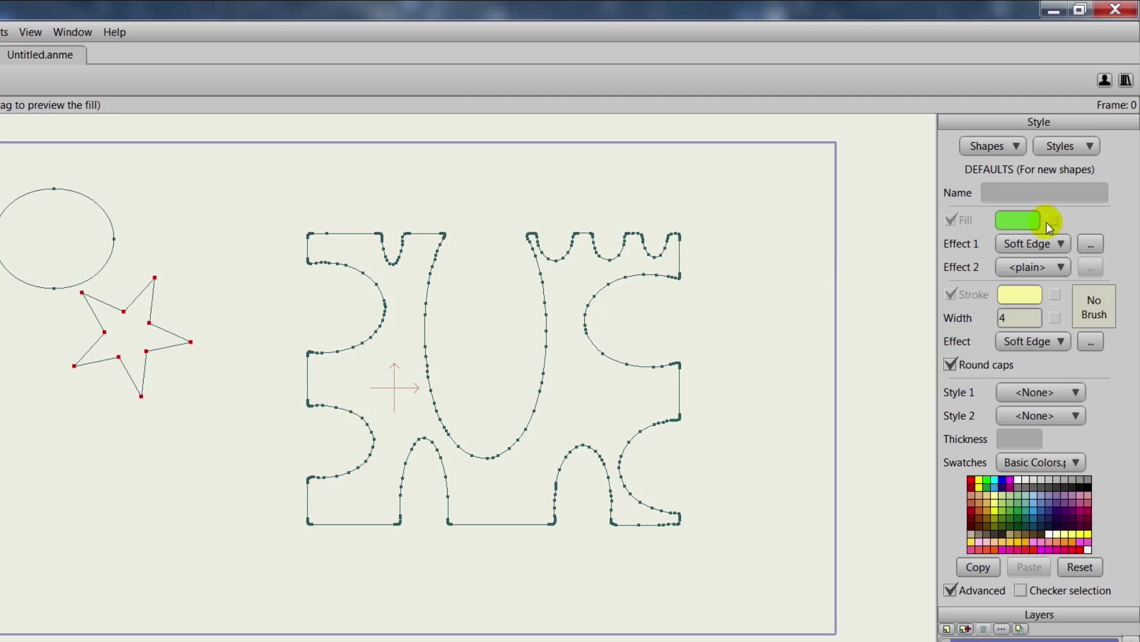
left_click(1018, 219)
mouse_move(868, 406)
left_mouse_down()
mouse_move(931, 480)
mouse_move(954, 381)
left_mouse_up()
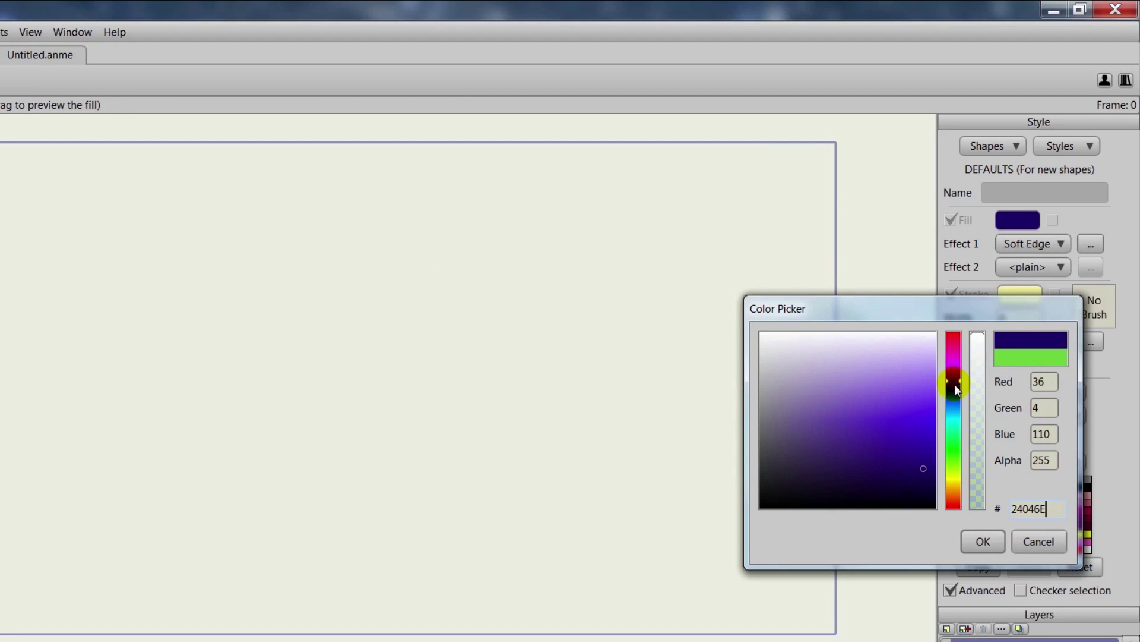
left_click(983, 541)
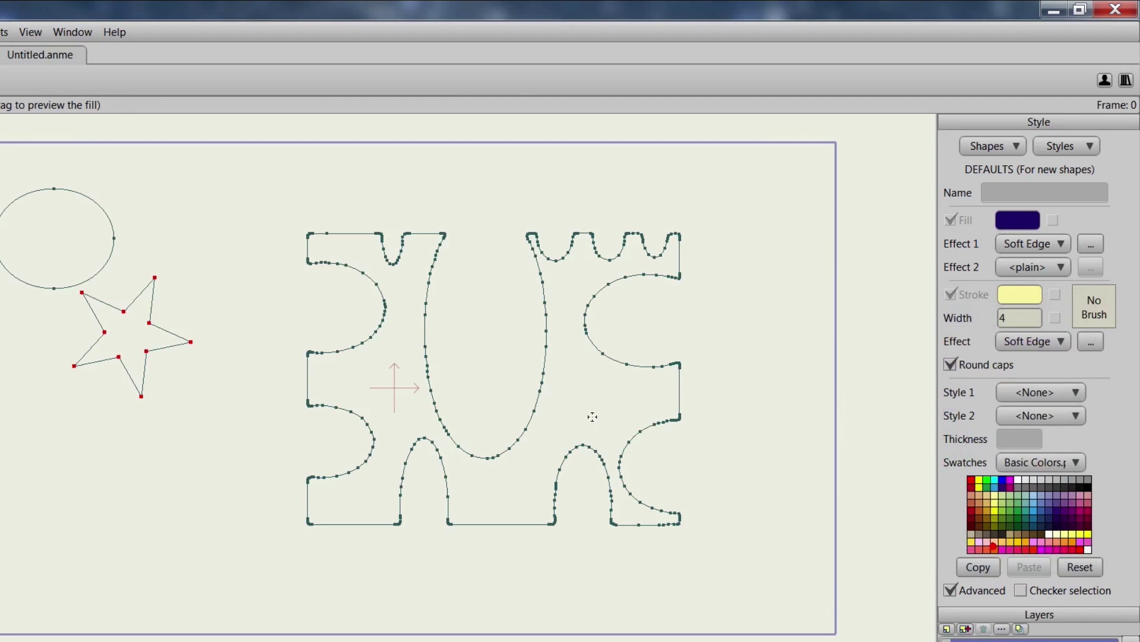
Fill the large shape, the star and the ellipse with the dark purple.
left_click(394, 370)
left_click(127, 323)
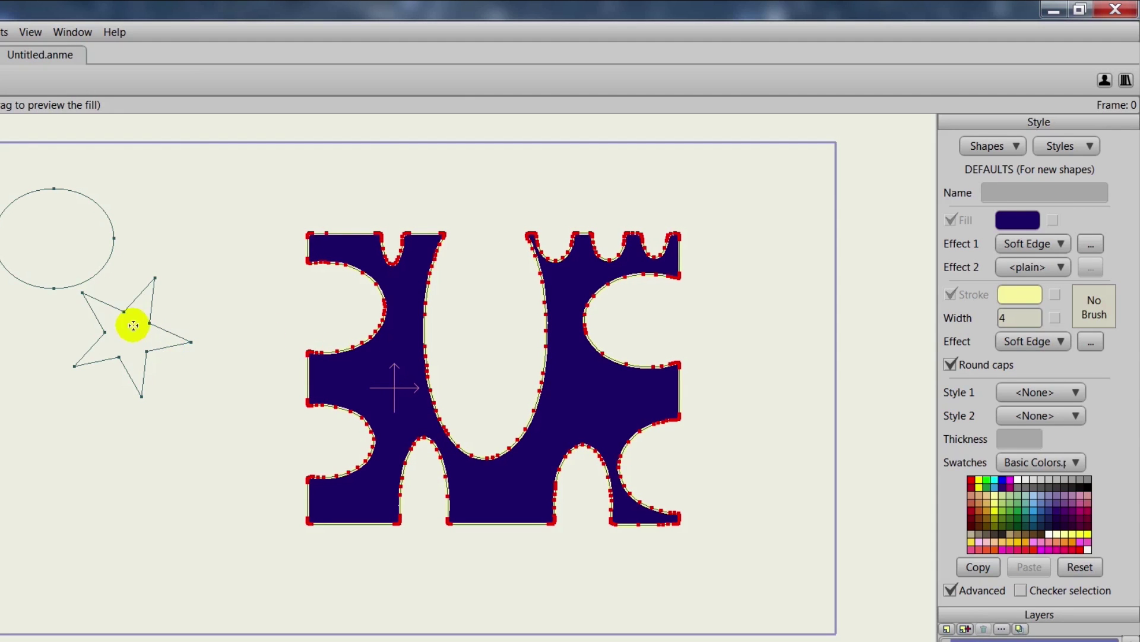
left_click(66, 247)
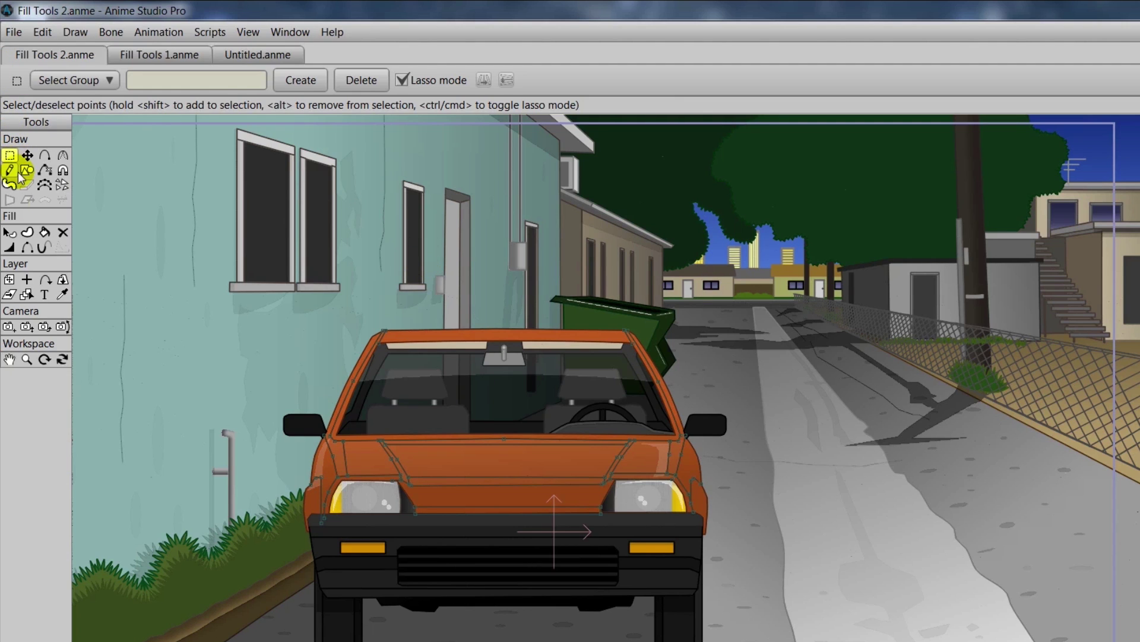
Try thickening the car's hood lines with Line Width, then undo both width changes.
left_click(9, 247)
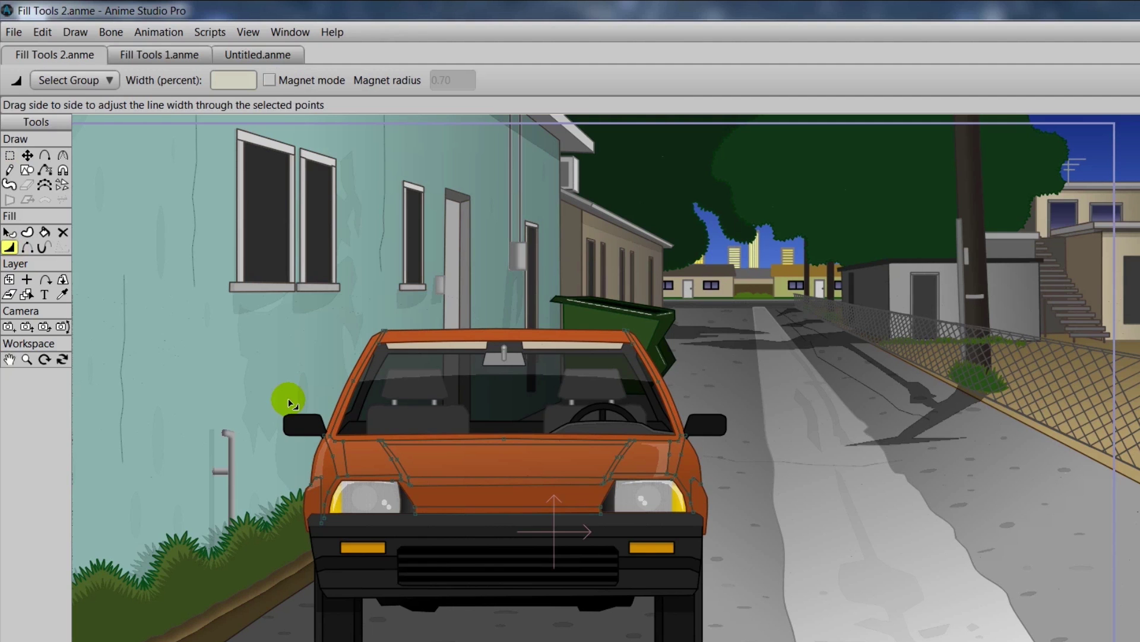
scroll(287, 398, "up", 2)
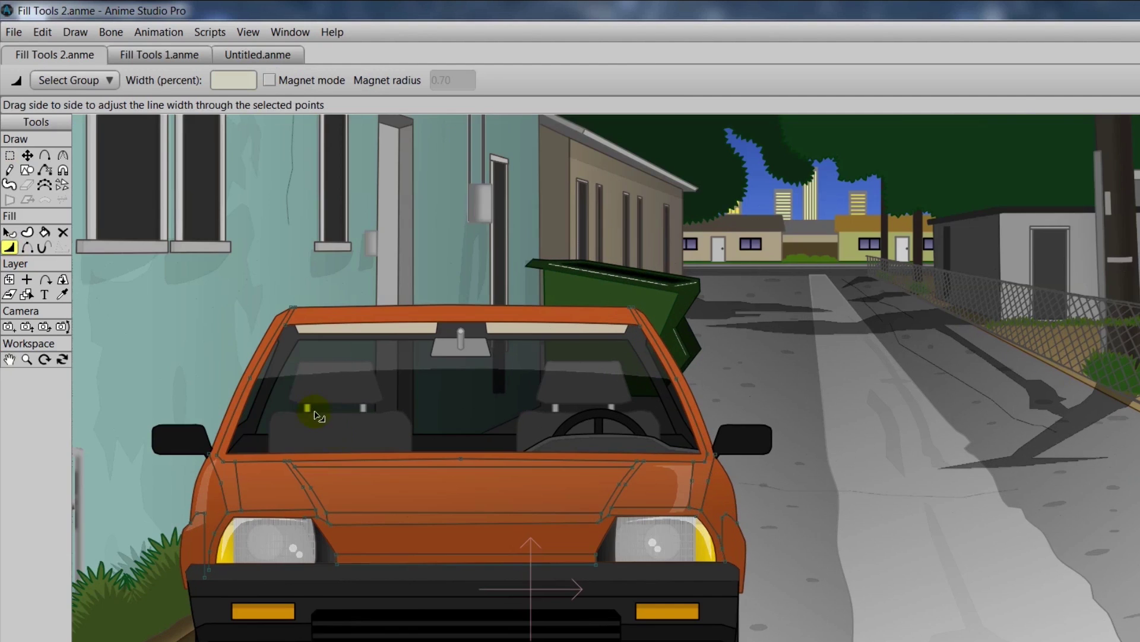
left_click_drag(397, 418, 484, 344)
scroll(428, 388, "up", 2)
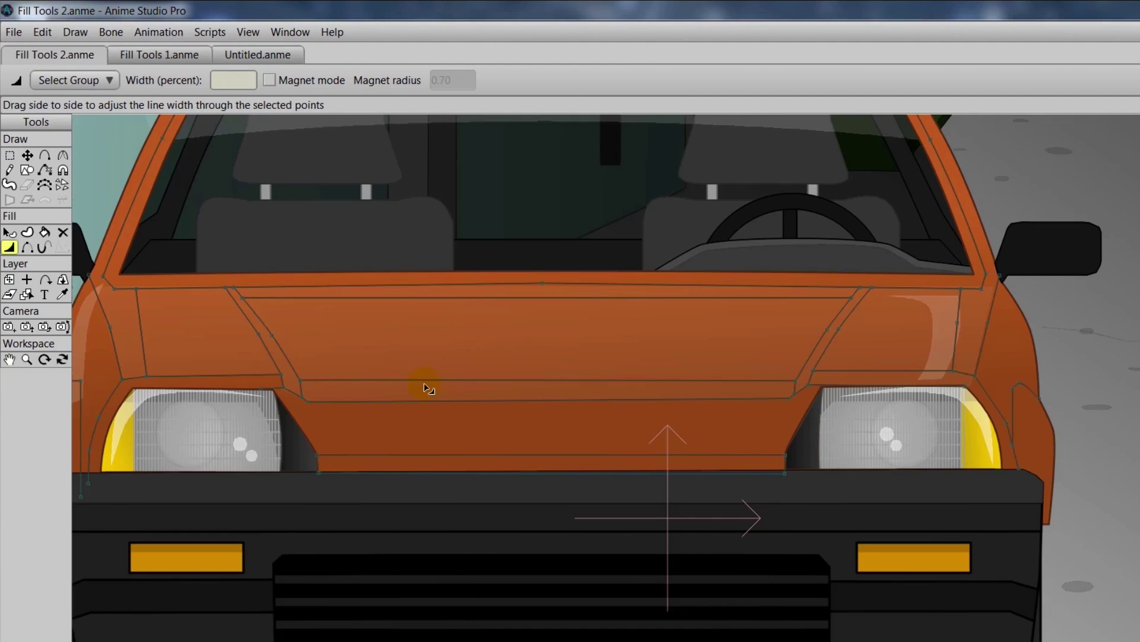
left_click_drag(301, 379, 763, 307)
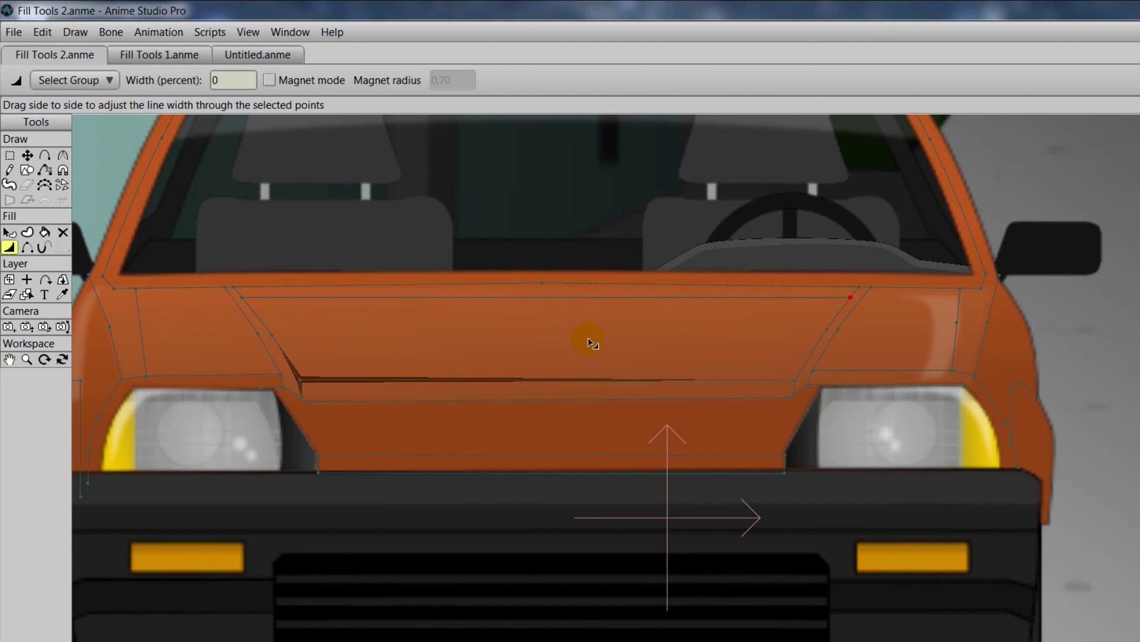
left_click_drag(593, 343, 868, 436)
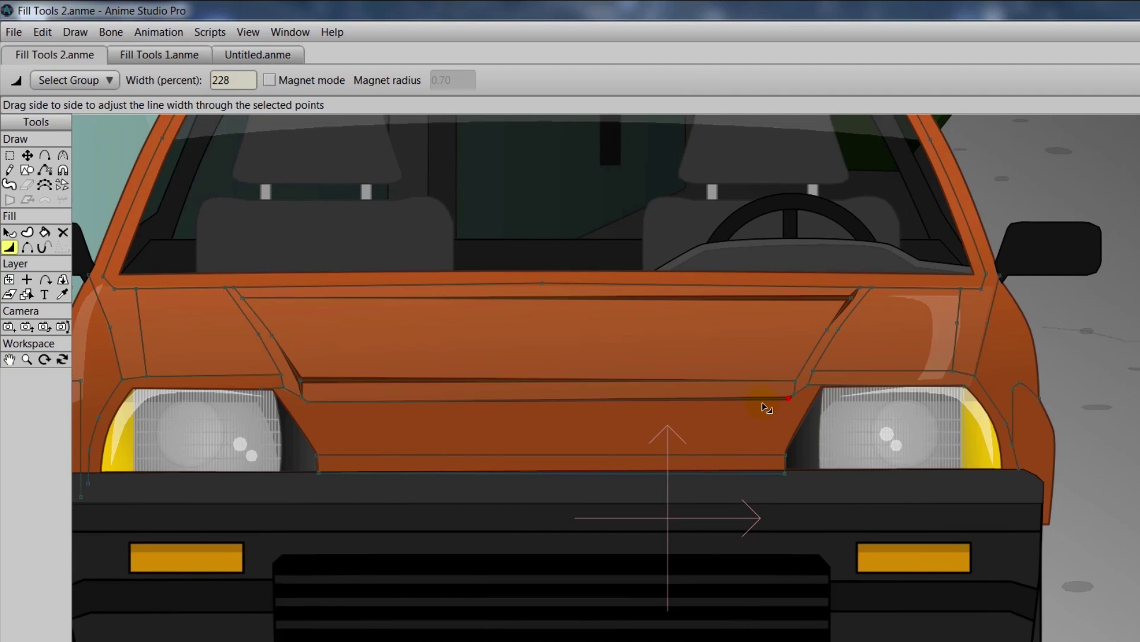
key("ctrl+z")
key("ctrl+z")
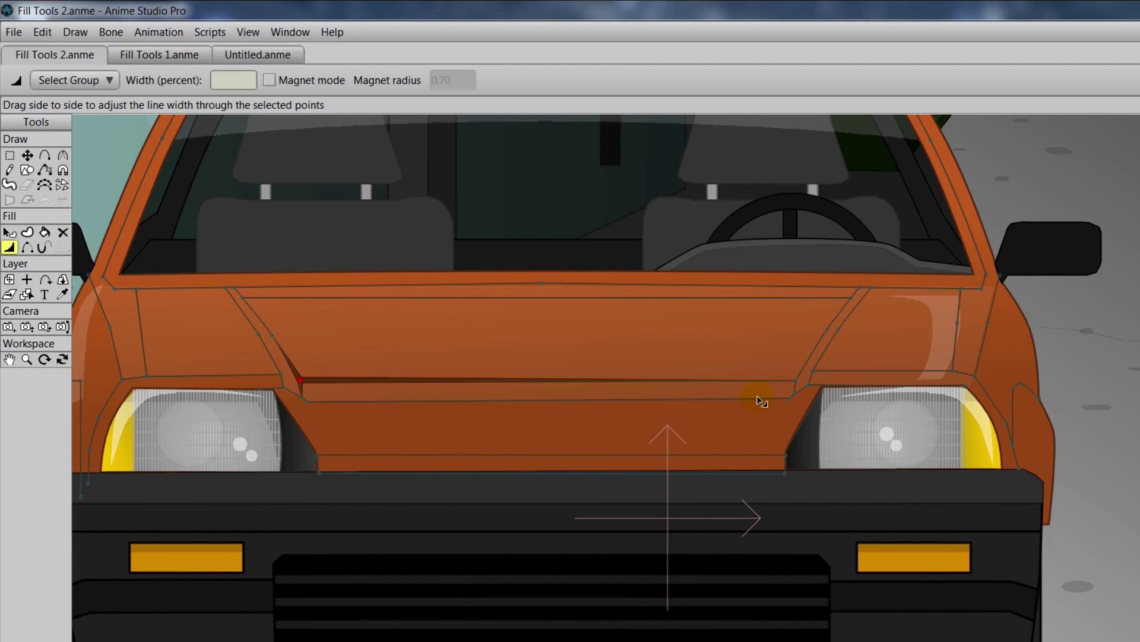
key("ctrl+z")
scroll(658, 384, "down", 4)
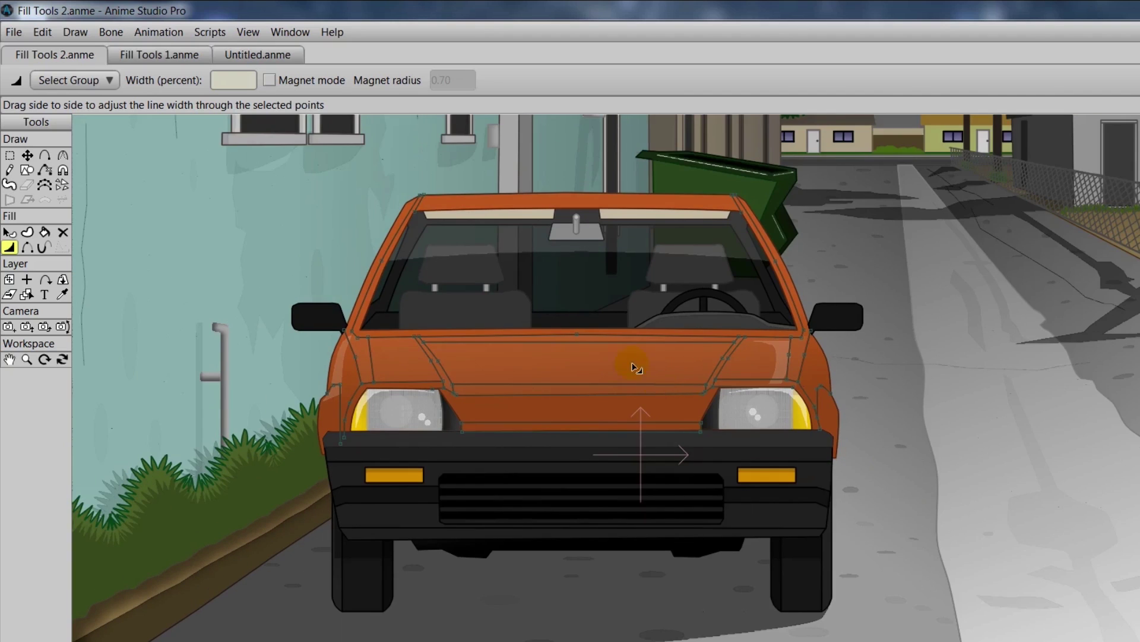
Lasso-select the car's front points and set their outline width to 168%.
left_click(11, 154)
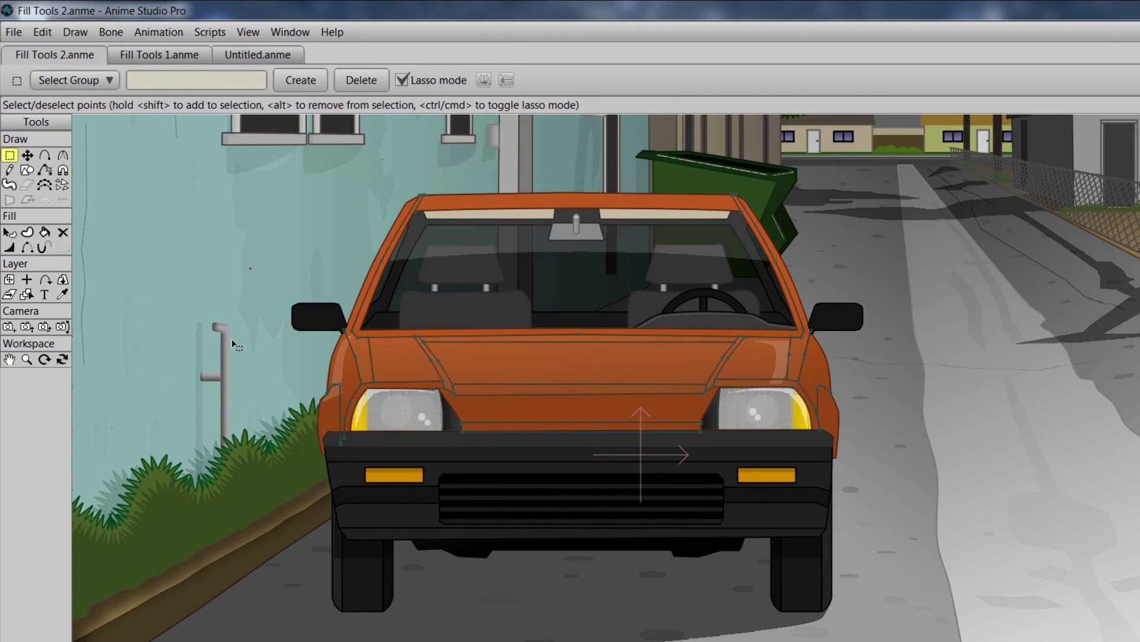
mouse_move(254, 265)
left_mouse_down()
mouse_move(237, 381)
mouse_move(918, 397)
left_mouse_up()
mouse_move(760, 267)
left_mouse_down()
mouse_move(429, 259)
mouse_move(244, 281)
left_mouse_up()
left_click(9, 247)
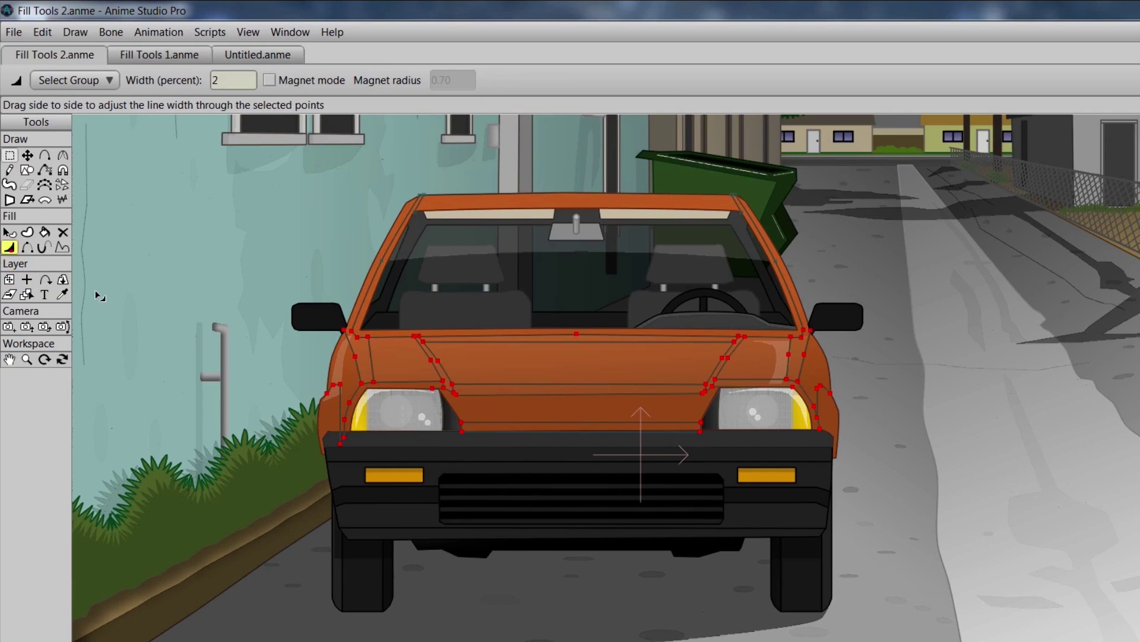
scroll(115, 294, "up", 2)
left_click_drag(442, 367, 635, 368)
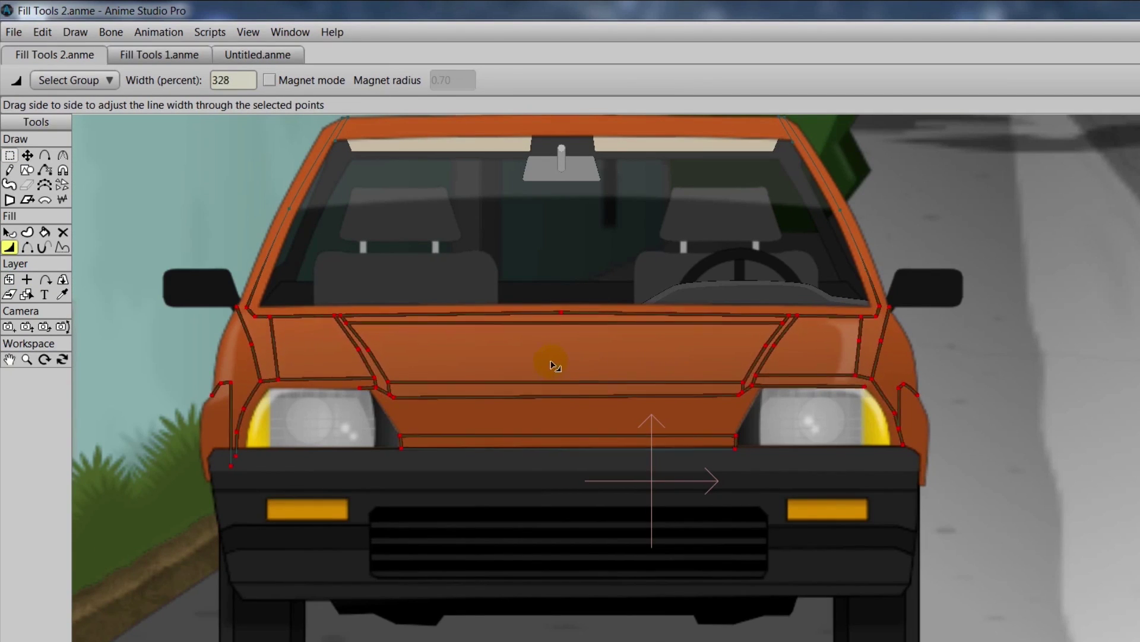
left_click_drag(555, 364, 494, 354)
scroll(494, 355, "down", 2)
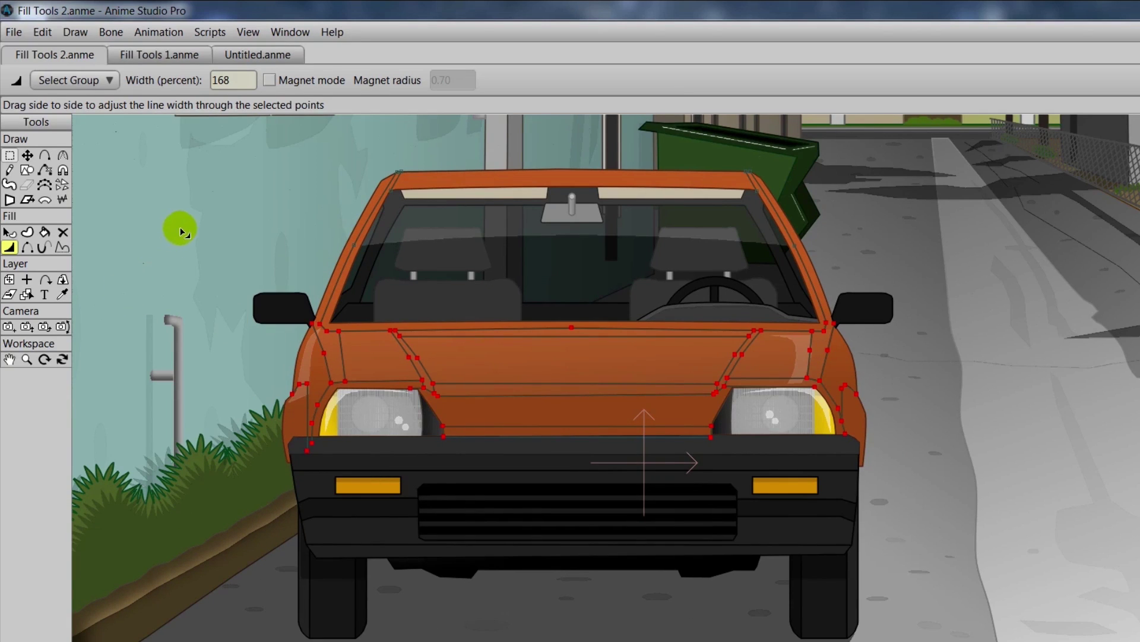
Turn on Magnet mode and deselect all the car's points.
left_click(269, 79)
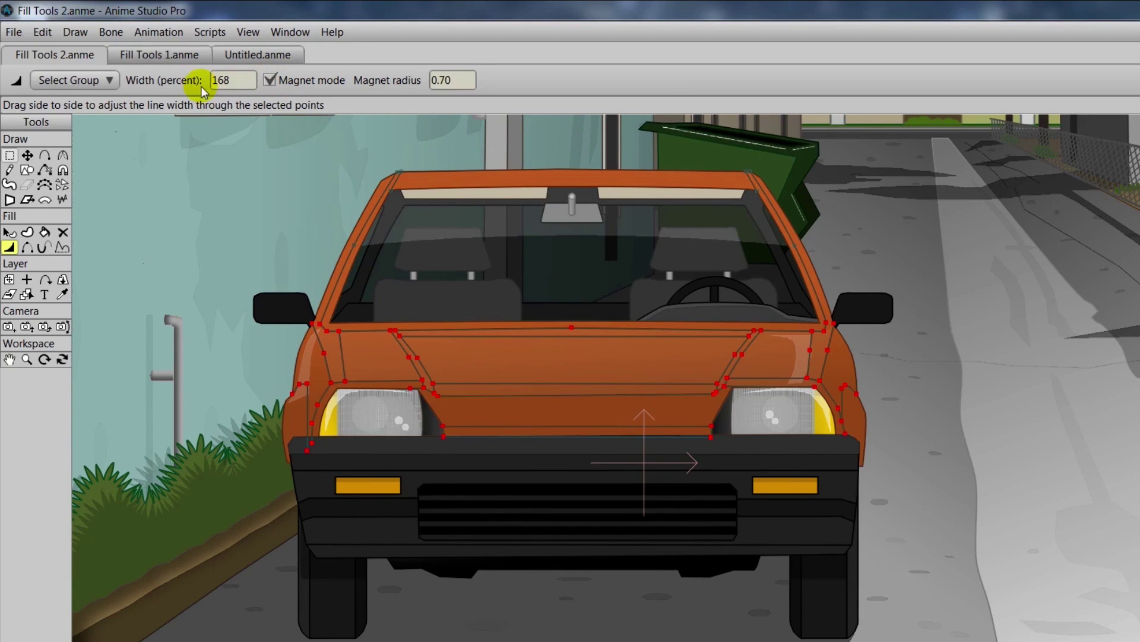
left_click(27, 156)
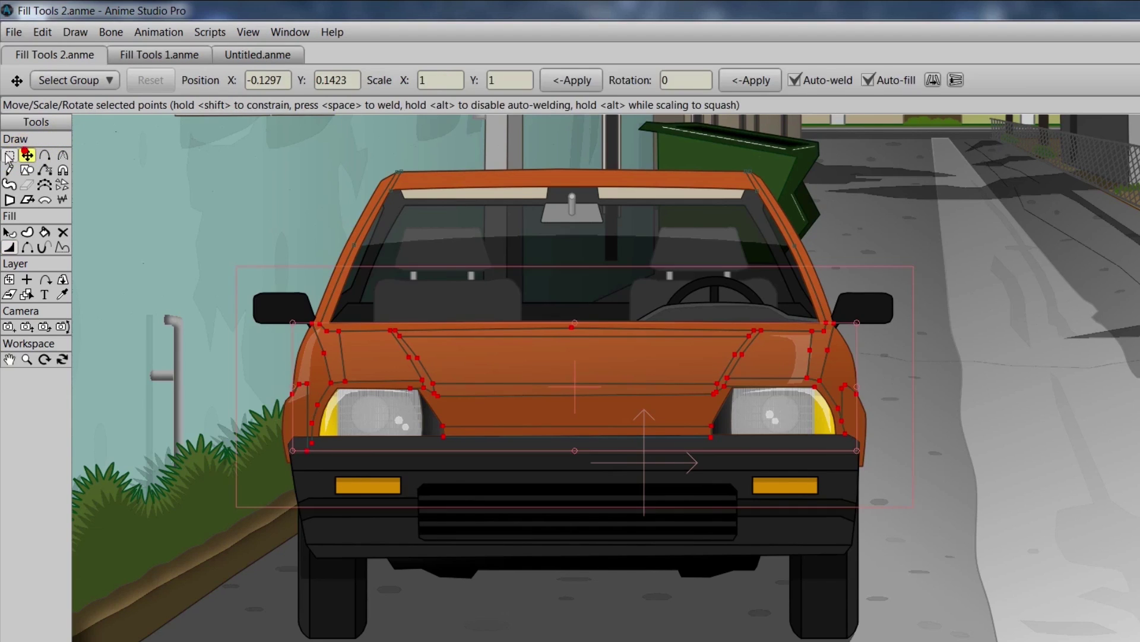
left_click(8, 155)
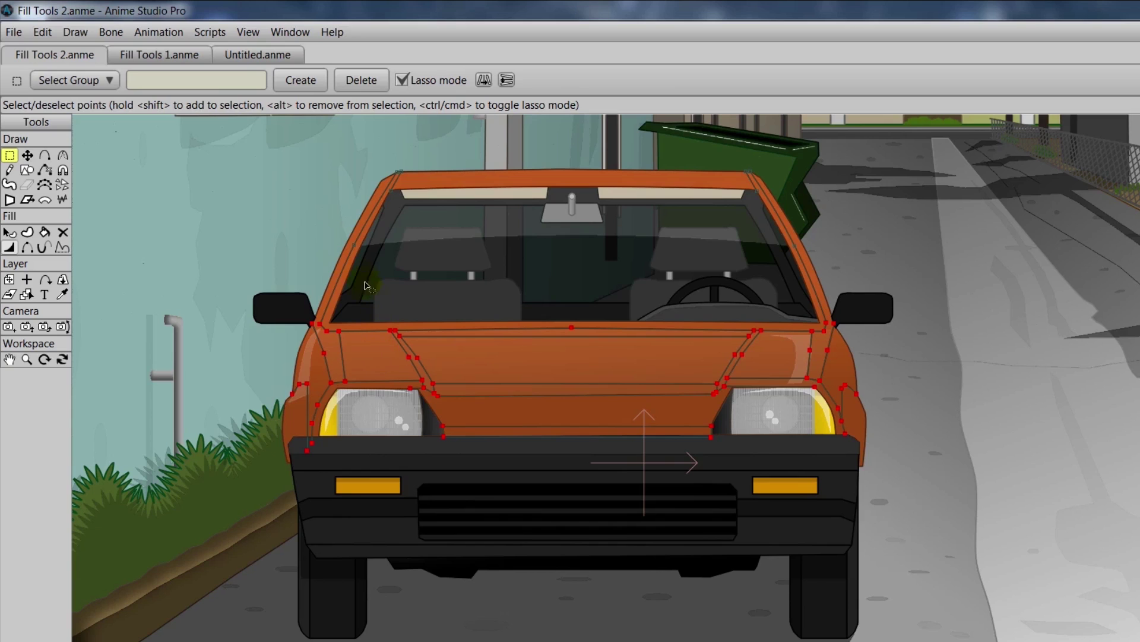
left_click(366, 286)
Set magnet radius to 0.30 and thicken the hood and bumper lines around chosen points.
left_click(9, 232)
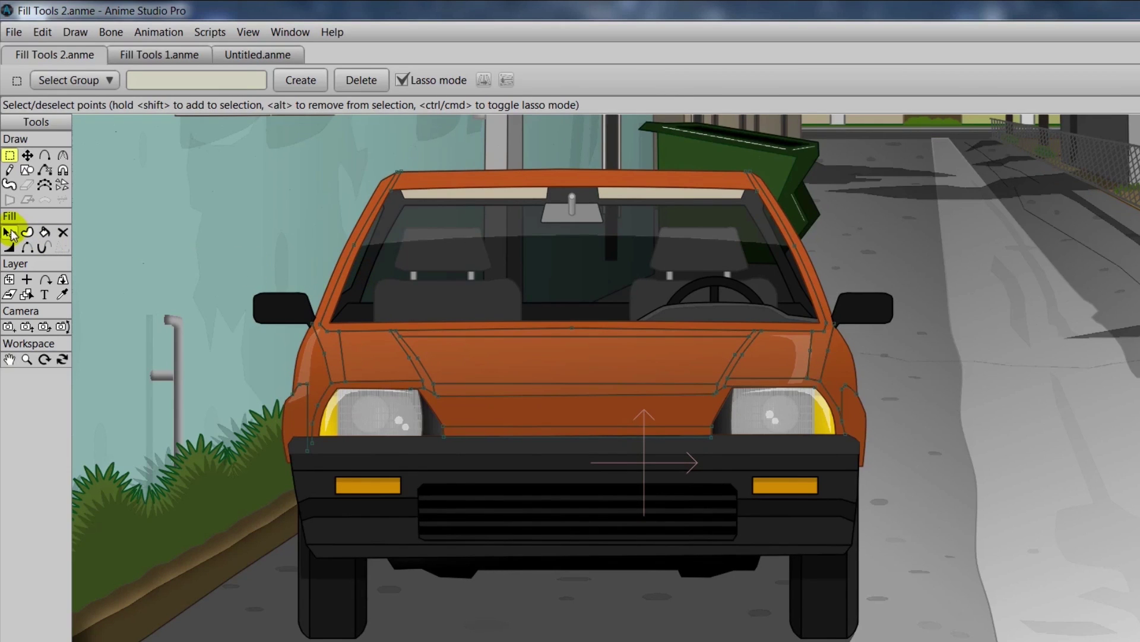
left_click(10, 248)
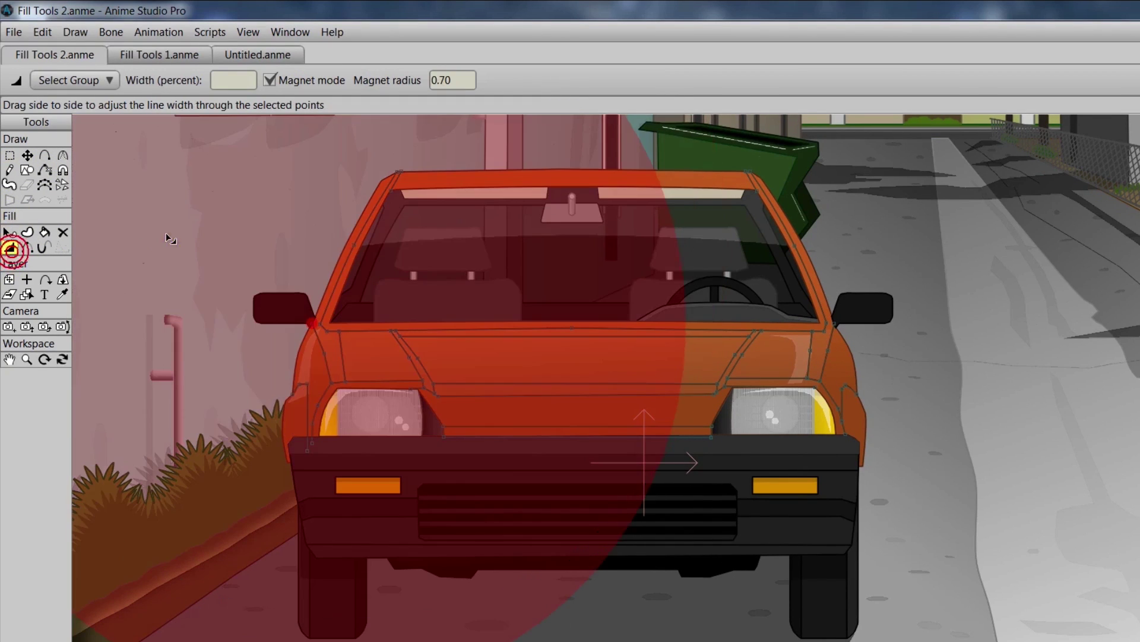
left_click(451, 81)
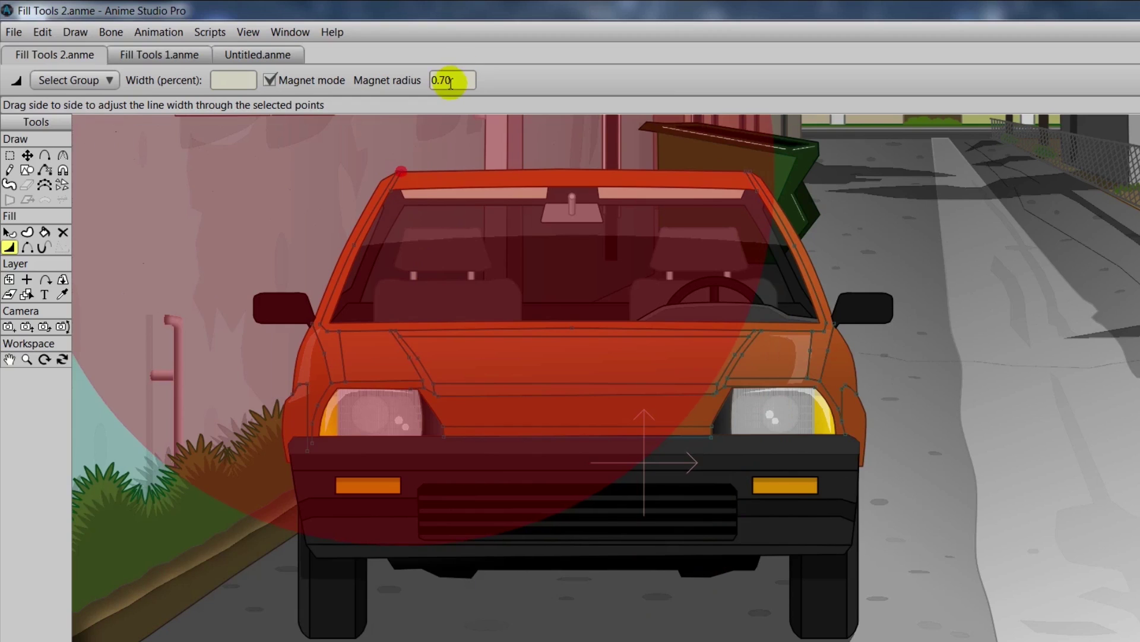
key("BackSpace")
key("BackSpace")
type("40")
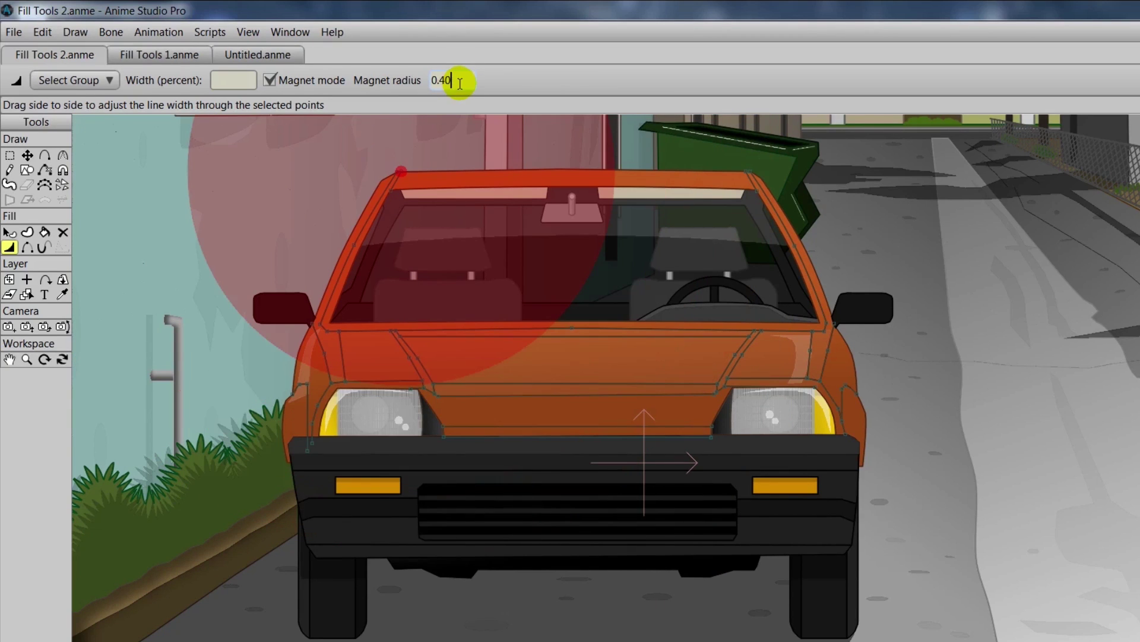
key("BackSpace")
key("BackSpace")
type("30")
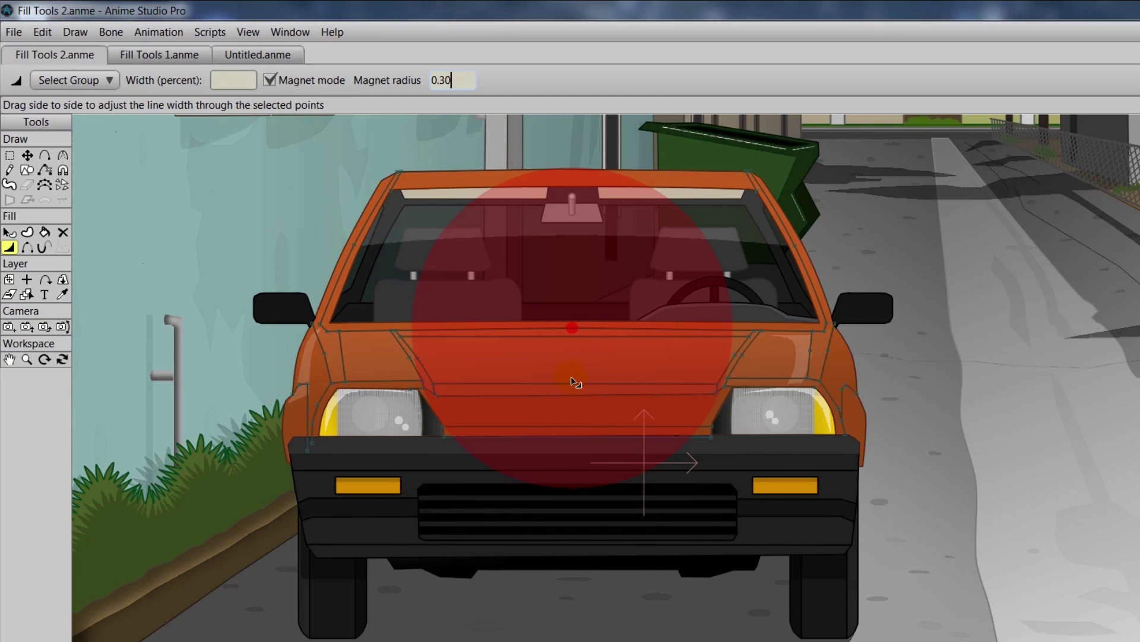
left_click_drag(576, 395, 754, 391)
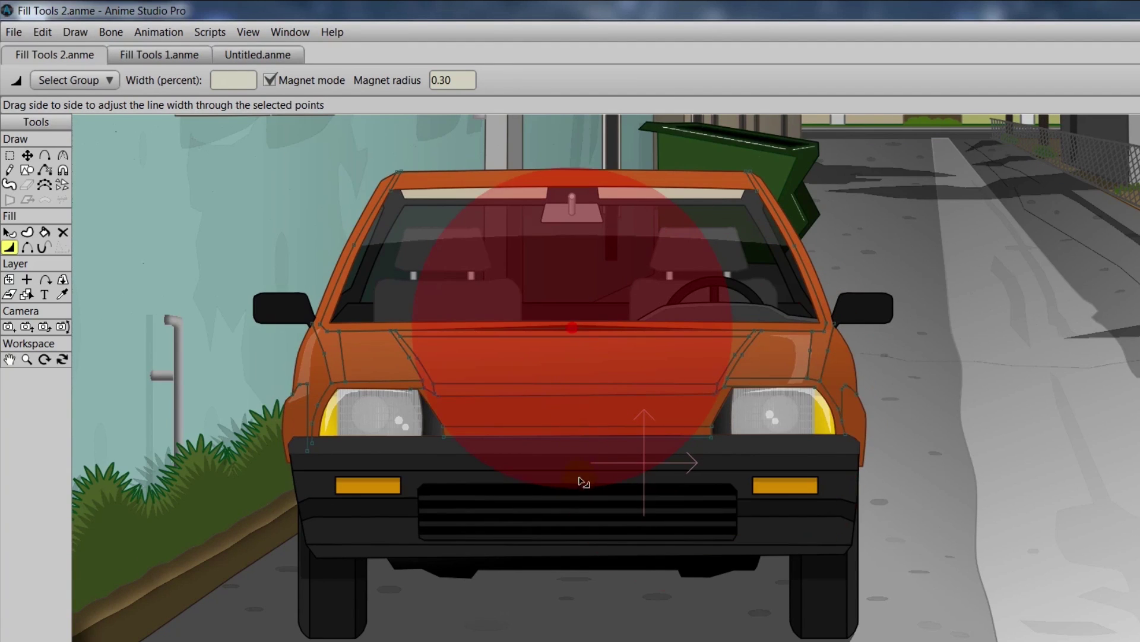
left_click_drag(588, 491, 743, 505)
left_click_drag(727, 423, 877, 449)
Enlarge the magnet radius to 1.30 and thicken the nearby hood lines.
double_click(455, 80)
type("0.60")
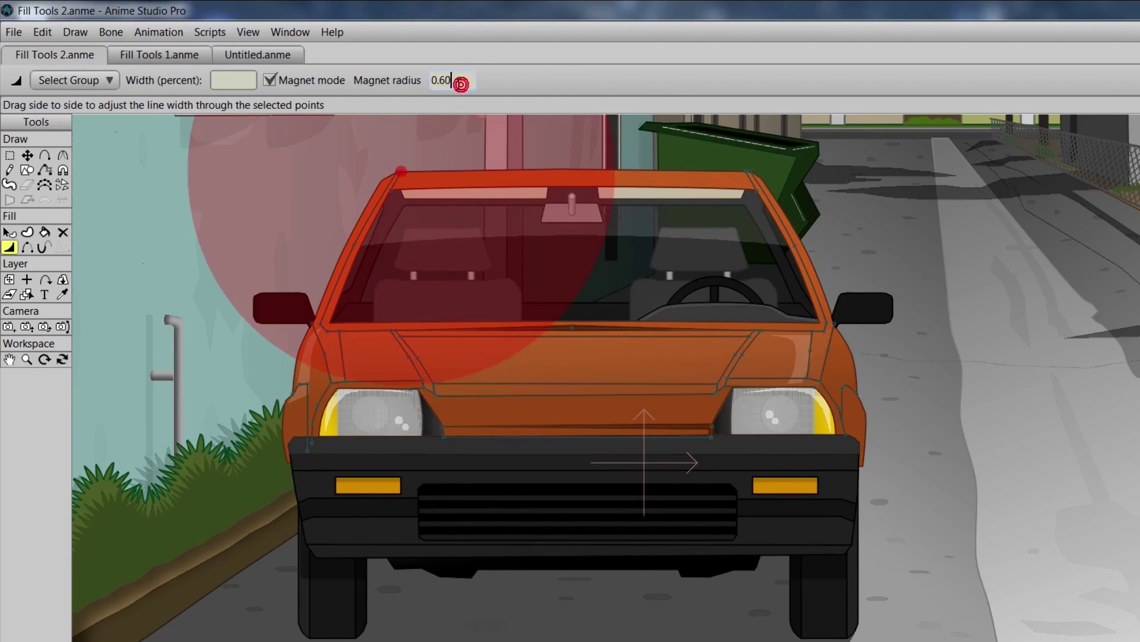
double_click(455, 80)
type("1.30")
left_click_drag(561, 325, 796, 367)
With magnet radius 2.60, thicken lines across the car front and the lower hood edge.
double_click(454, 81)
type("2.20")
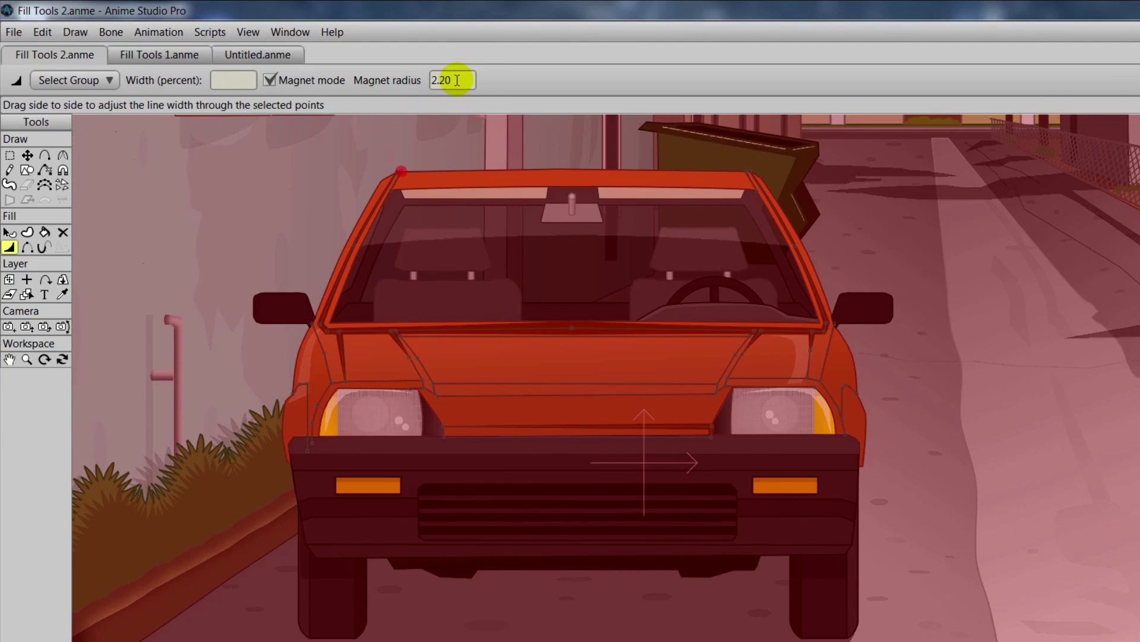
double_click(455, 80)
type("2.60")
left_click_drag(606, 464, 784, 438)
left_click_drag(629, 387, 766, 418)
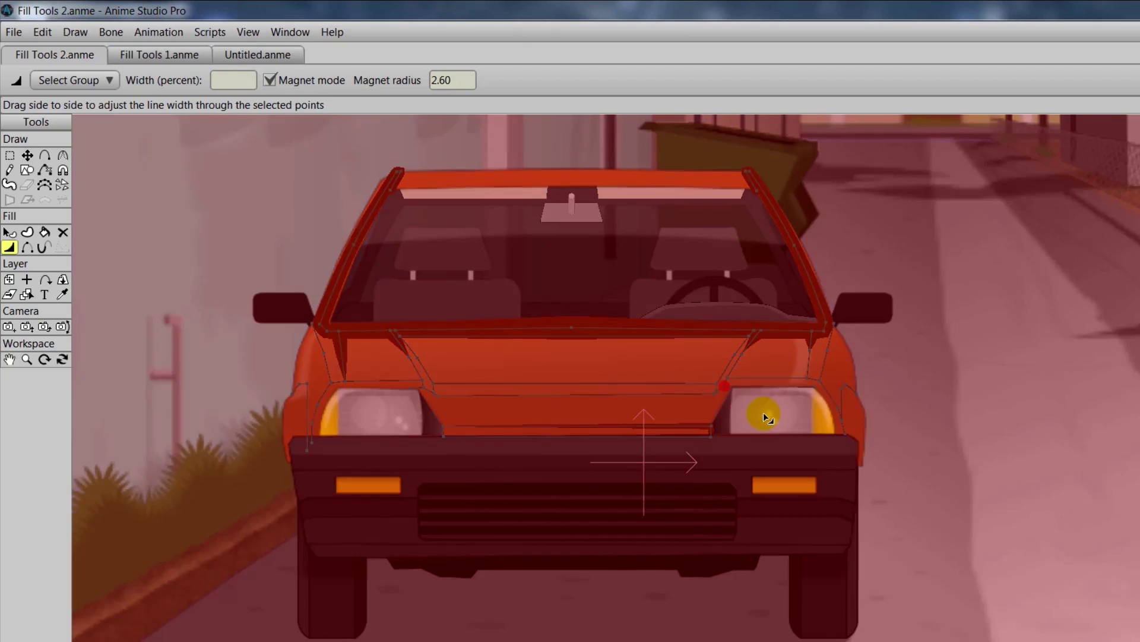
left_click_drag(667, 474, 884, 571)
scroll(707, 419, "down", 5)
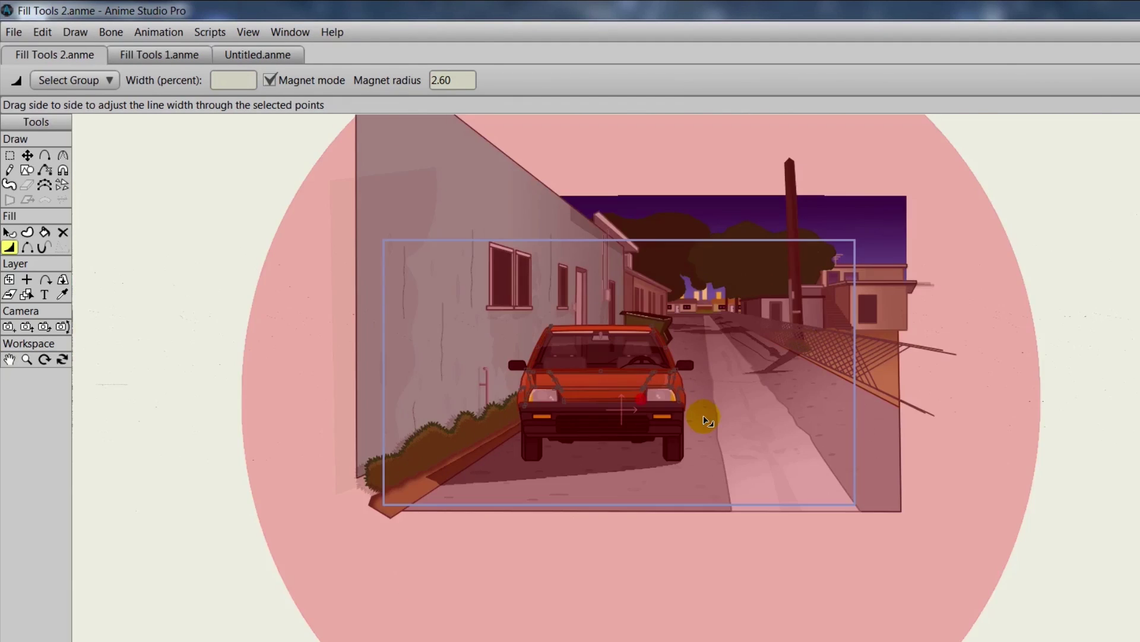
scroll(707, 419, "up", 5)
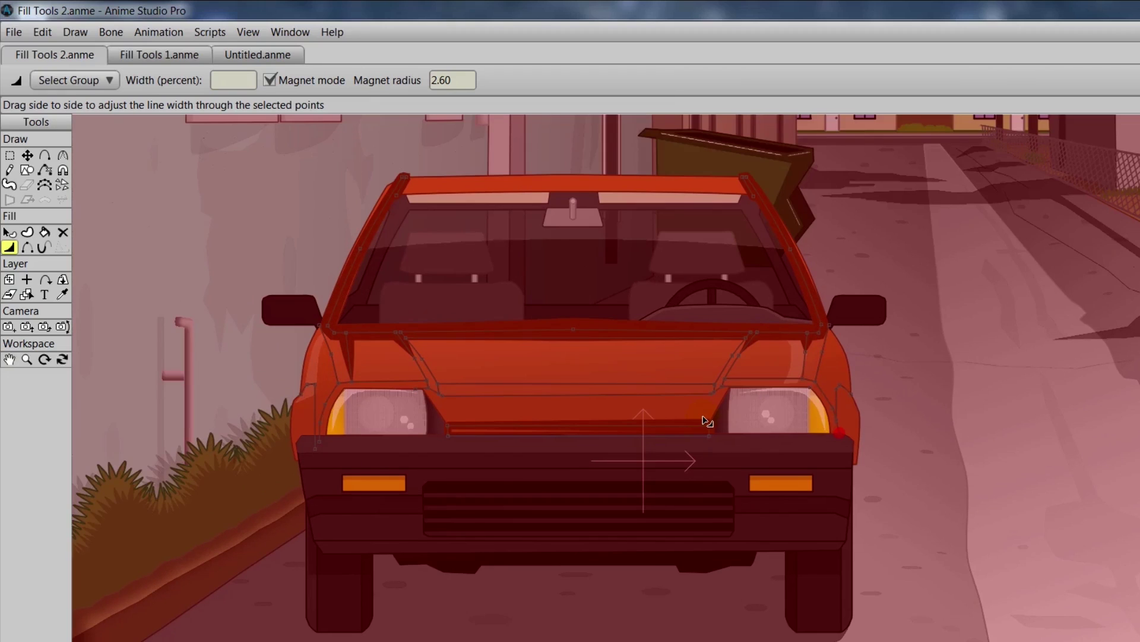
Hide the strokes on the upper and left hood edges of the car.
key("g")
scroll(706, 421, "down", 2)
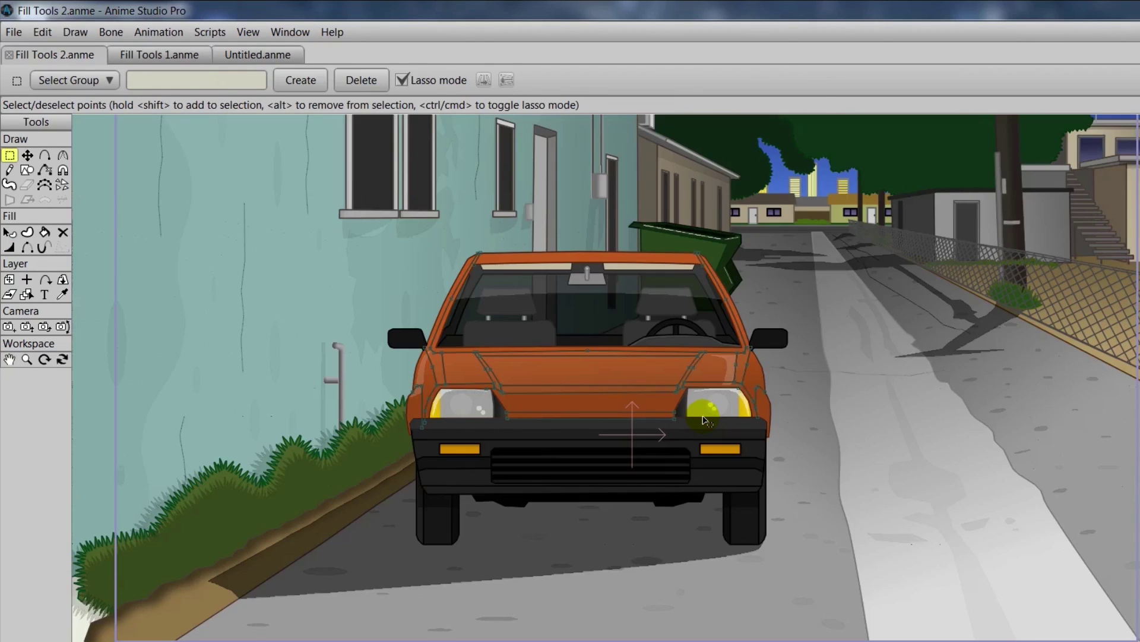
left_click(559, 396)
left_click(28, 248)
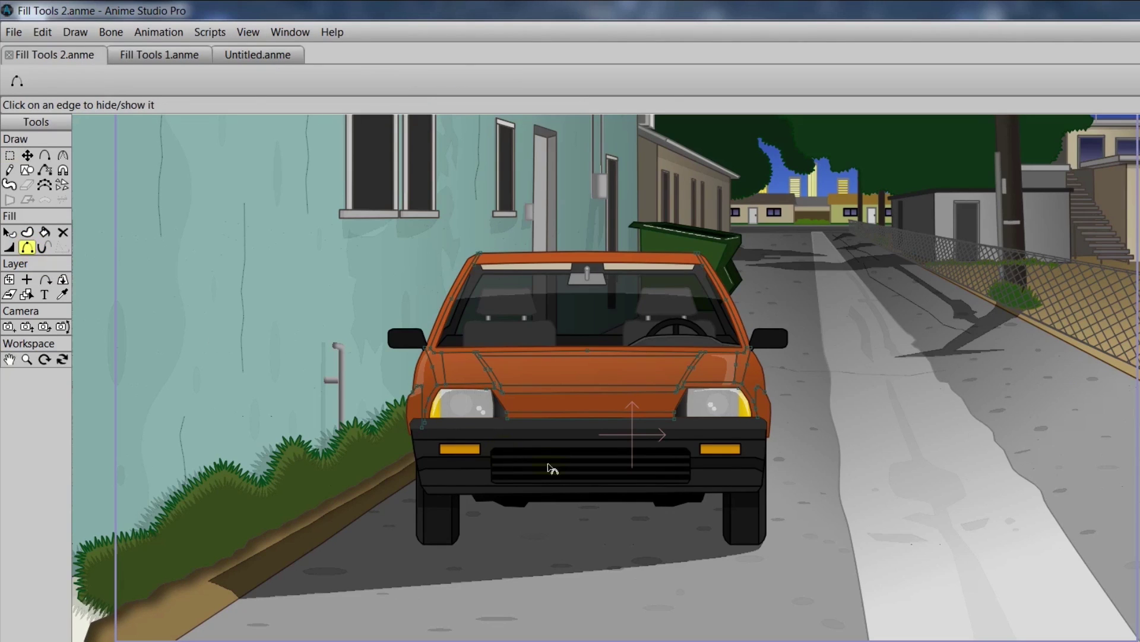
scroll(601, 481, "up", 2)
scroll(601, 481, "up", 2)
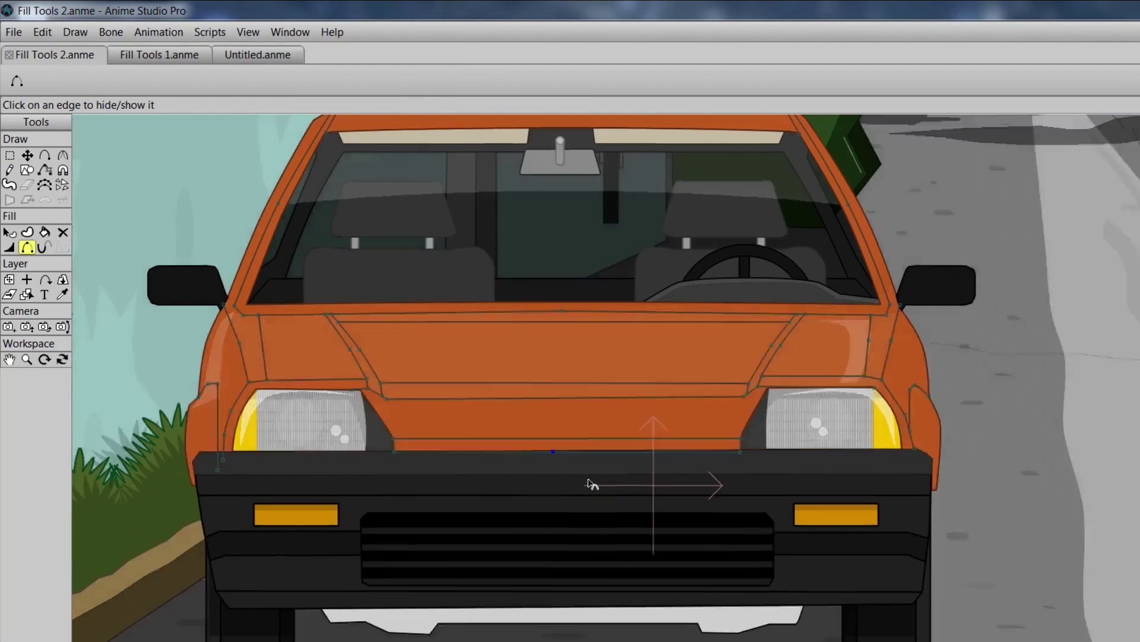
scroll(710, 522, "up", 2)
scroll(712, 522, "up", 1)
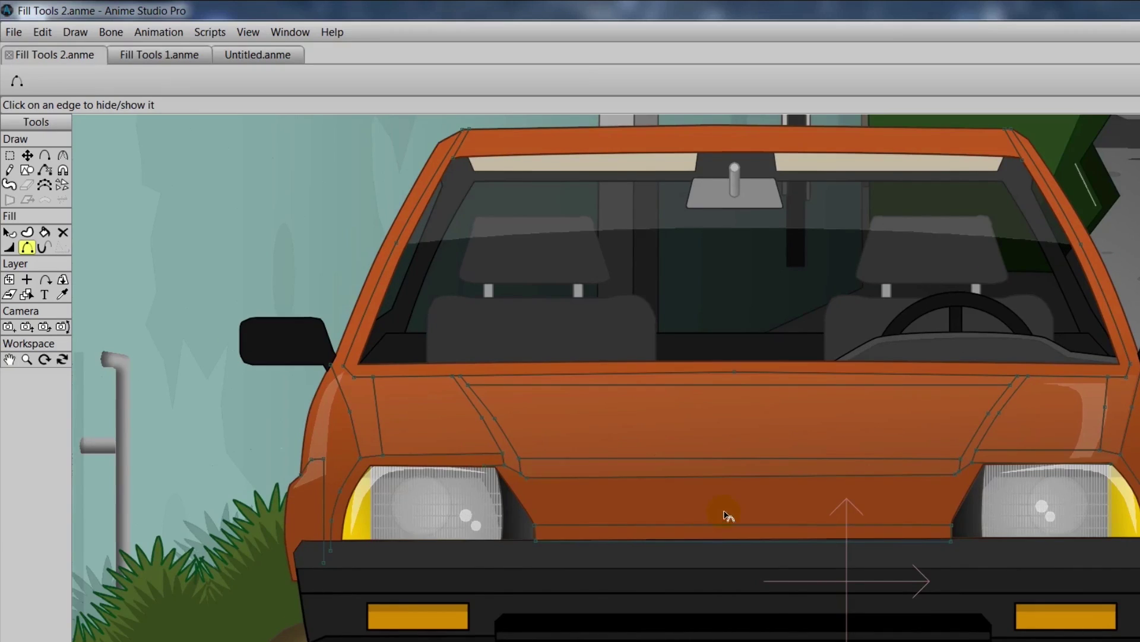
scroll(728, 515, "down", 2)
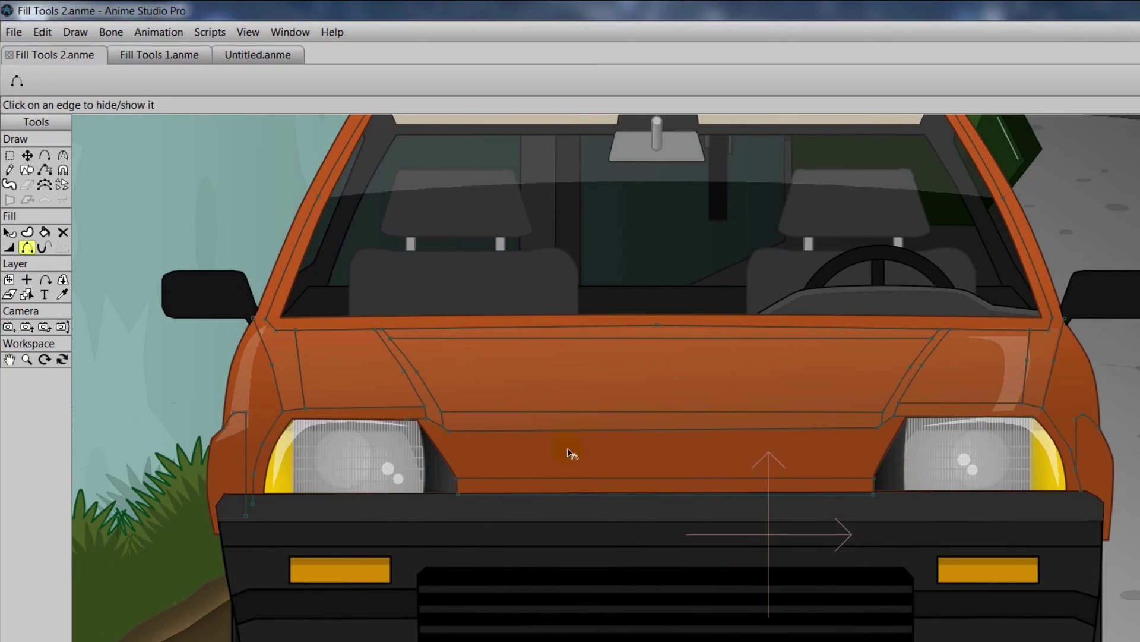
left_click(498, 416)
left_click(609, 344)
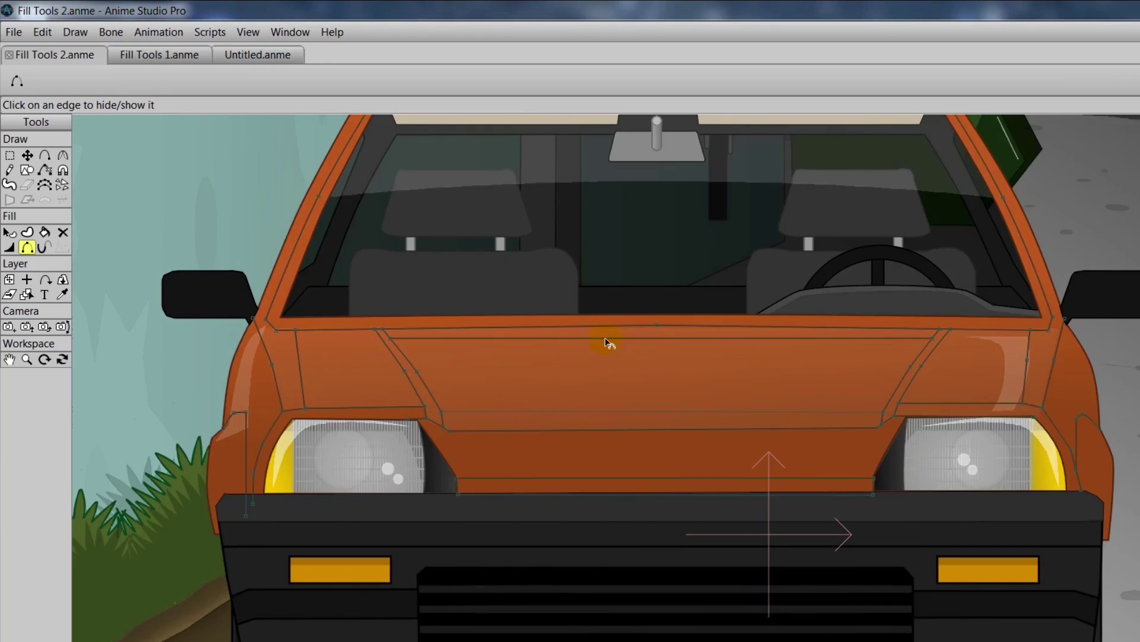
left_click(514, 345)
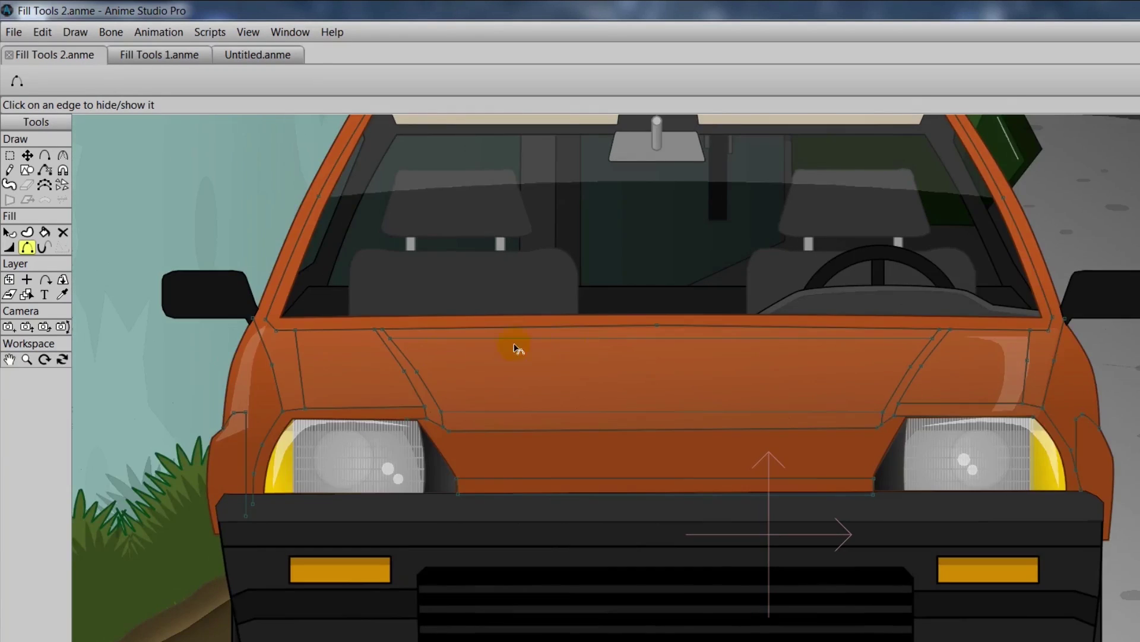
left_click(298, 359)
Hide the strokes along the right hood edge beside the headlight.
left_click(950, 360)
left_click(932, 352)
left_click(926, 368)
left_click(1013, 362)
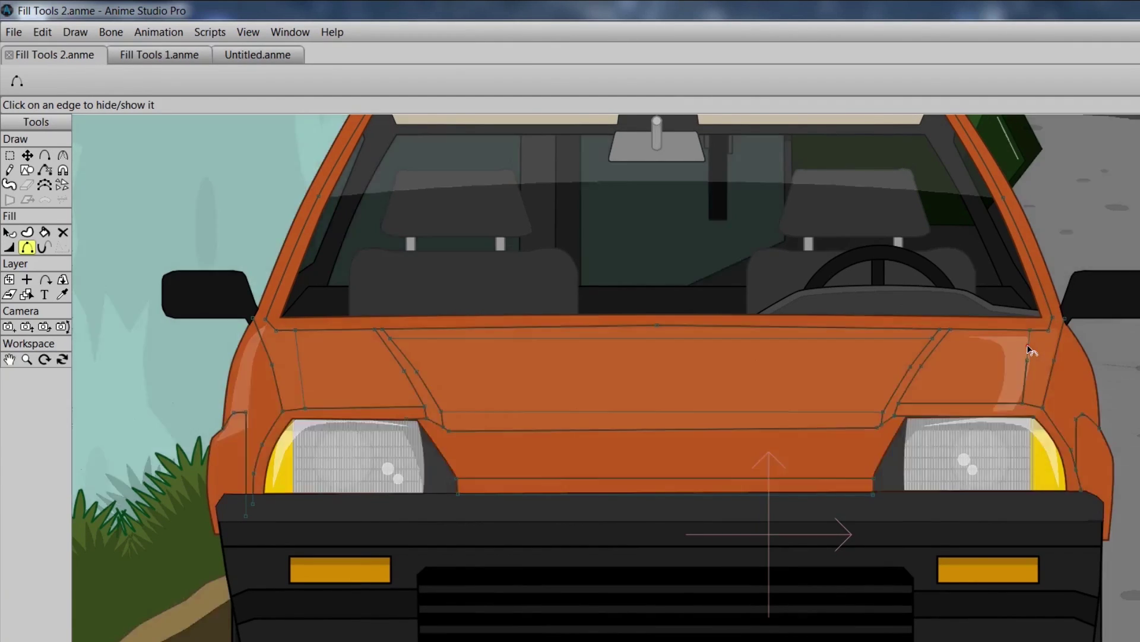
left_click(967, 369)
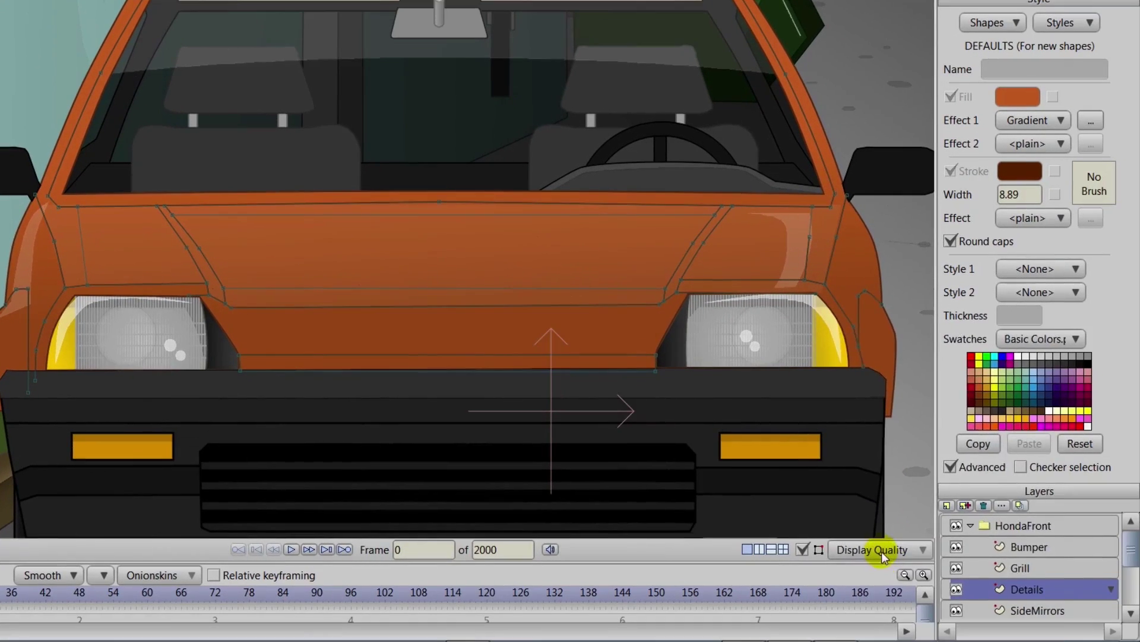
left_click(882, 550)
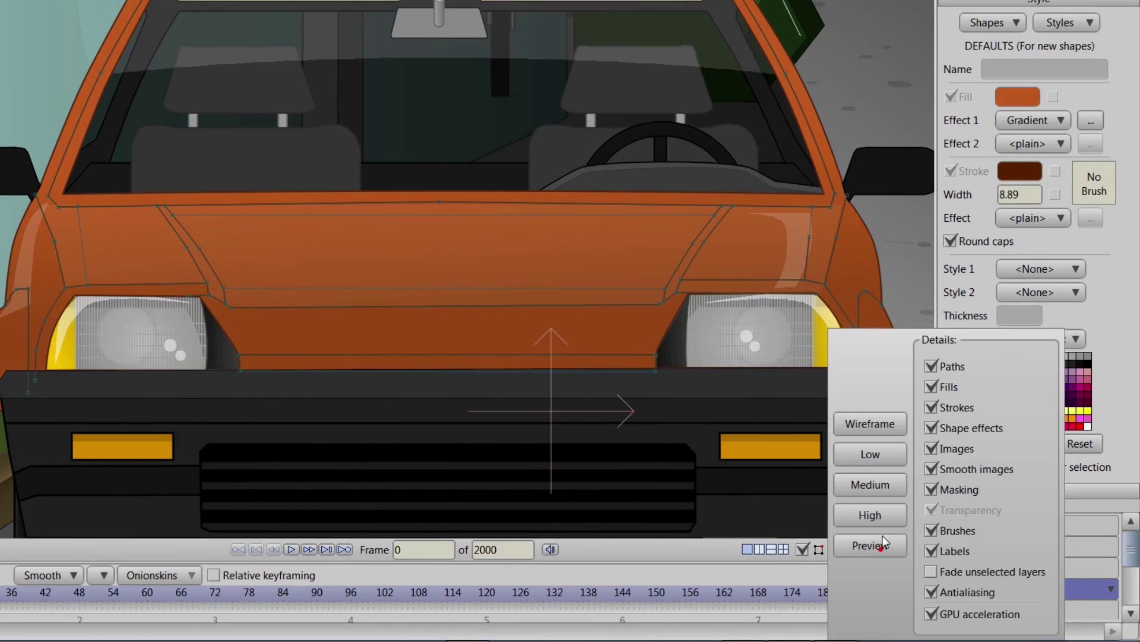
left_click(697, 552)
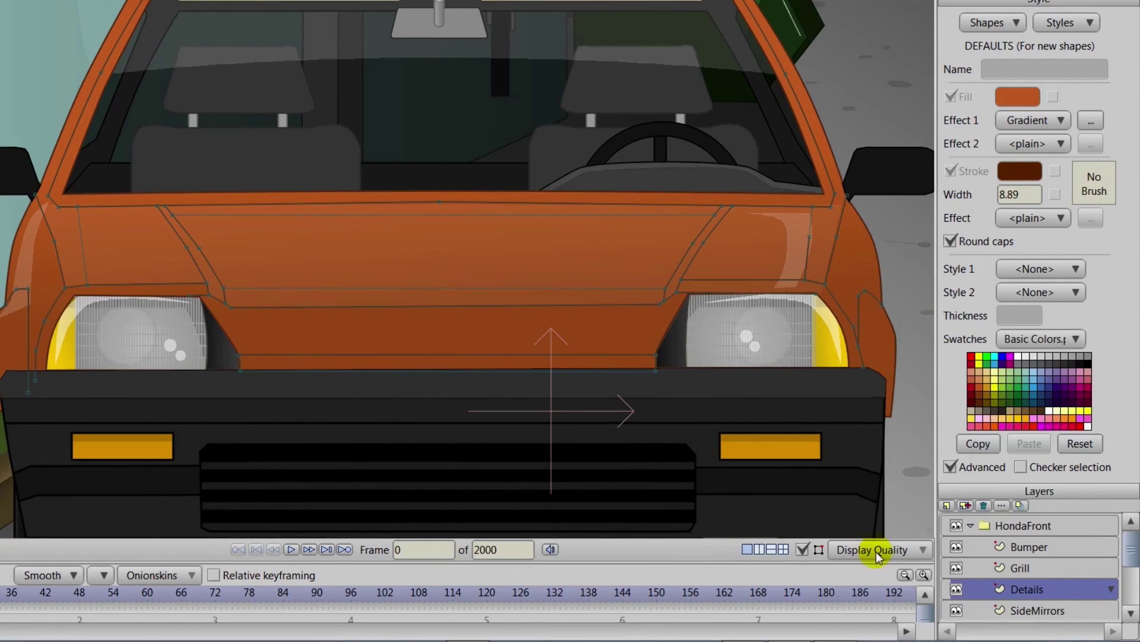
left_click(801, 549)
left_click(801, 550)
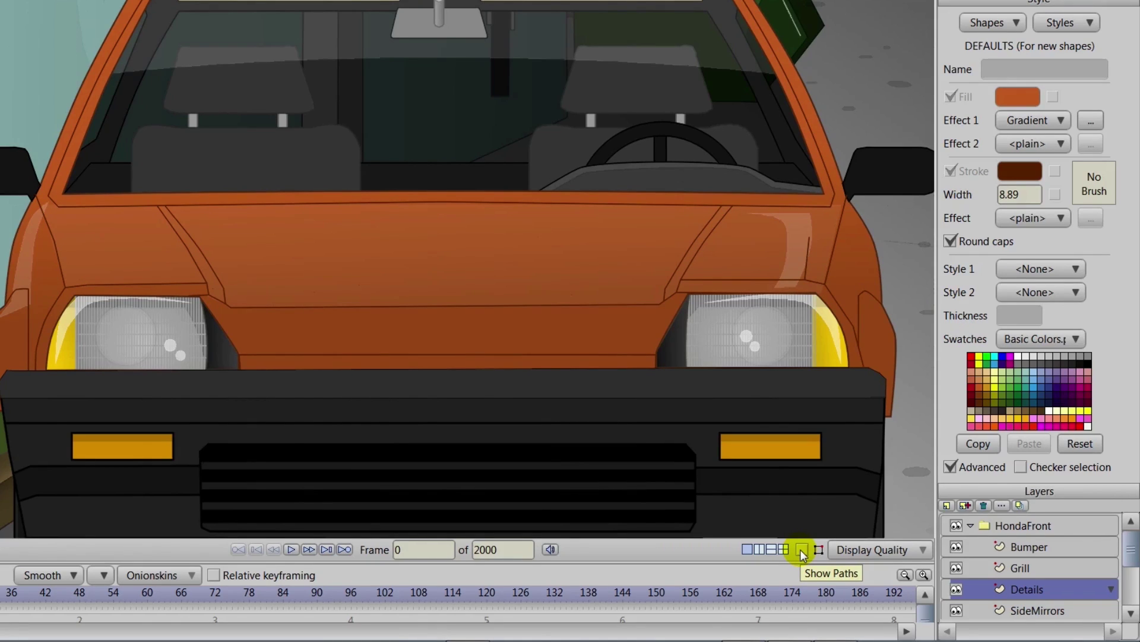
left_click(801, 550)
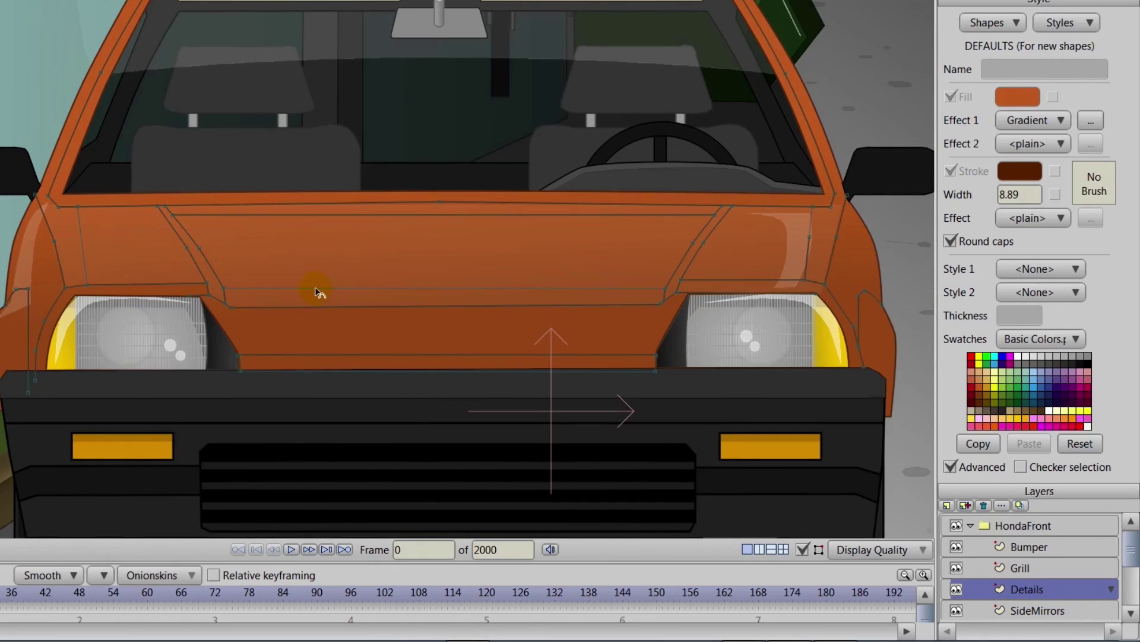
scroll(317, 290, "up", 2)
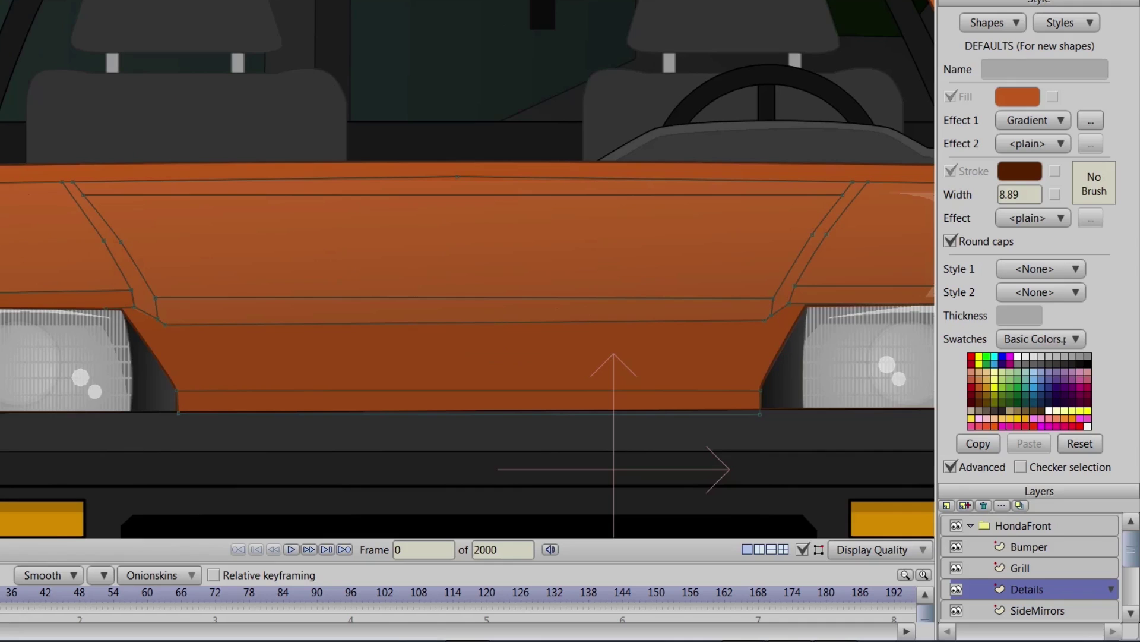
scroll(465, 269, "down", 2)
scroll(471, 285, "up", 4)
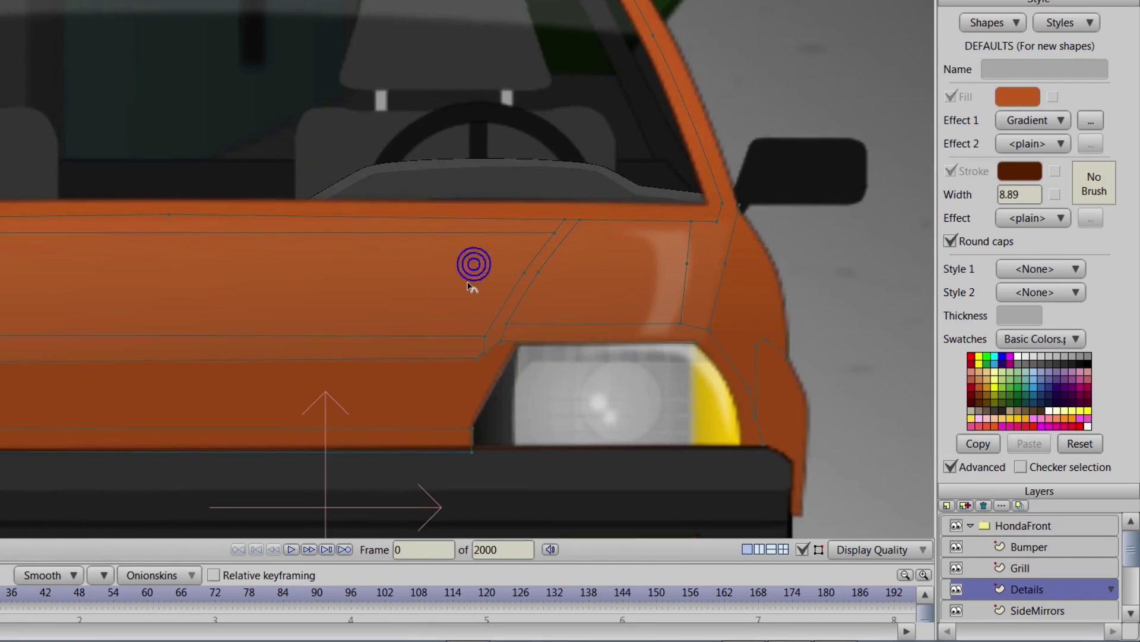
scroll(690, 237, "down", 3)
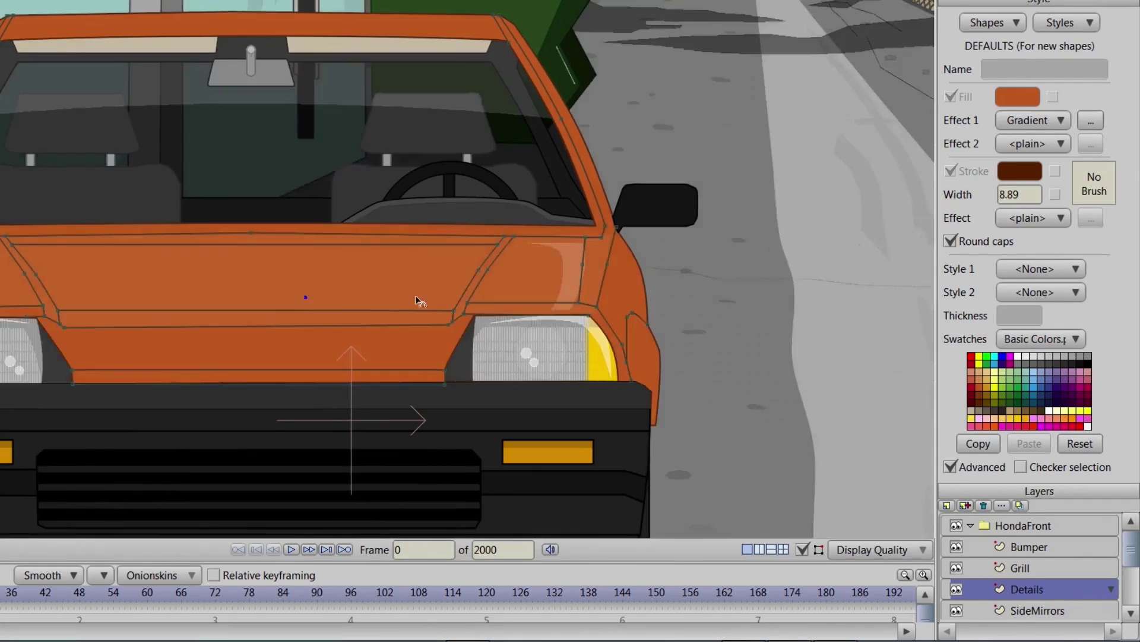
Reduce the yellow rectangle's stroke exposure and try hiding, then restoring, its top edge.
left_click_drag(419, 300, 468, 293)
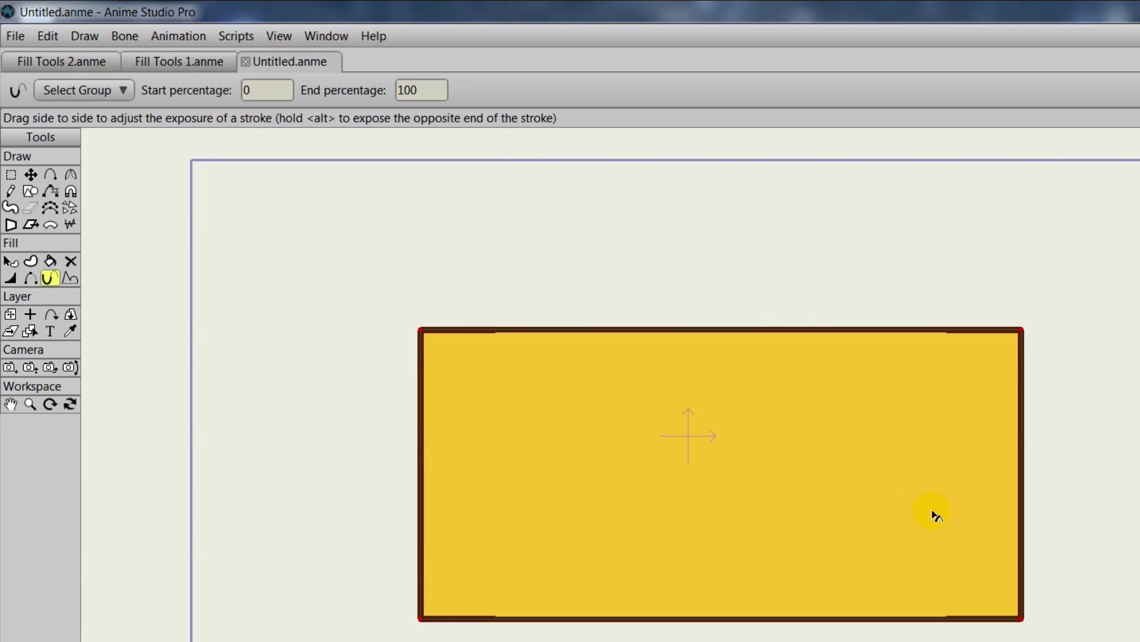
mouse_move(959, 516)
left_mouse_down()
mouse_move(528, 502)
mouse_move(636, 494)
left_mouse_up()
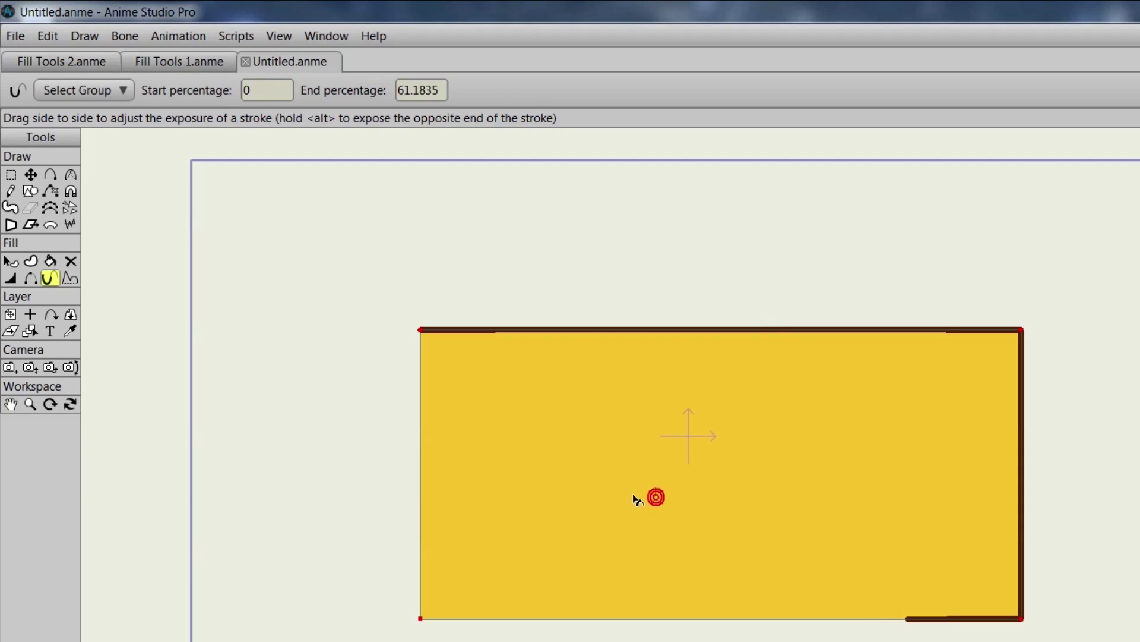
left_click(31, 278)
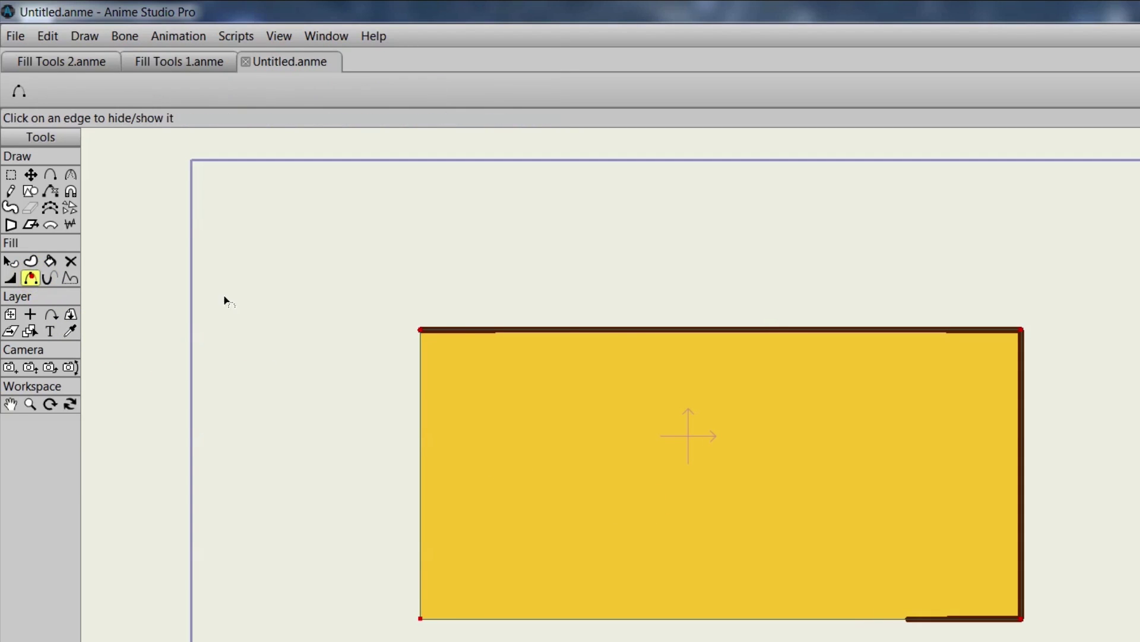
left_click(627, 330)
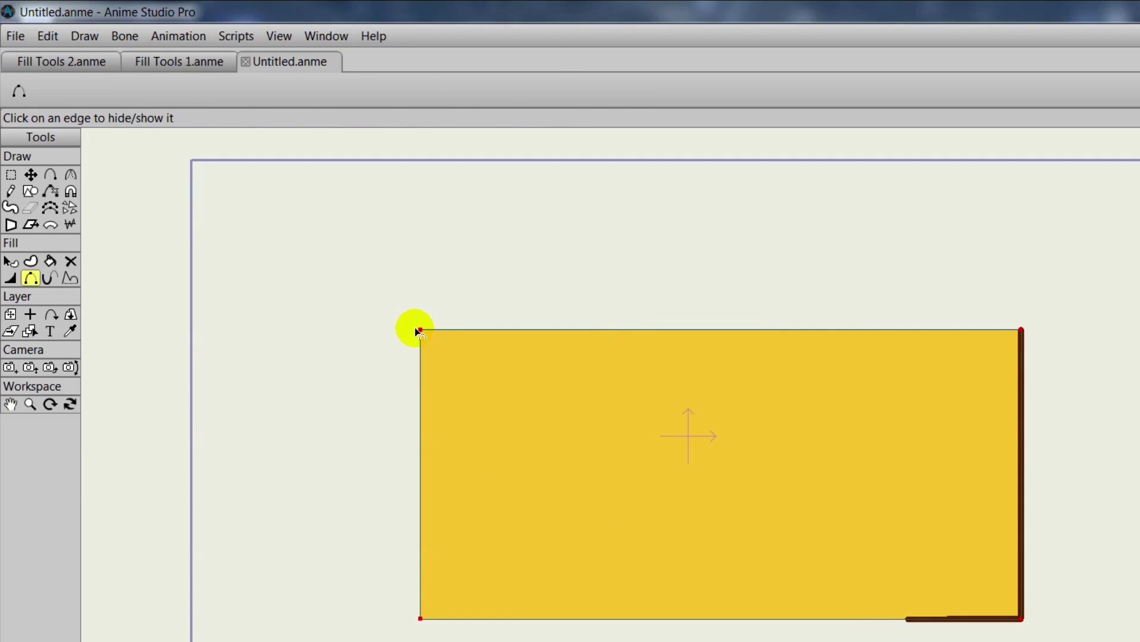
left_click(794, 331)
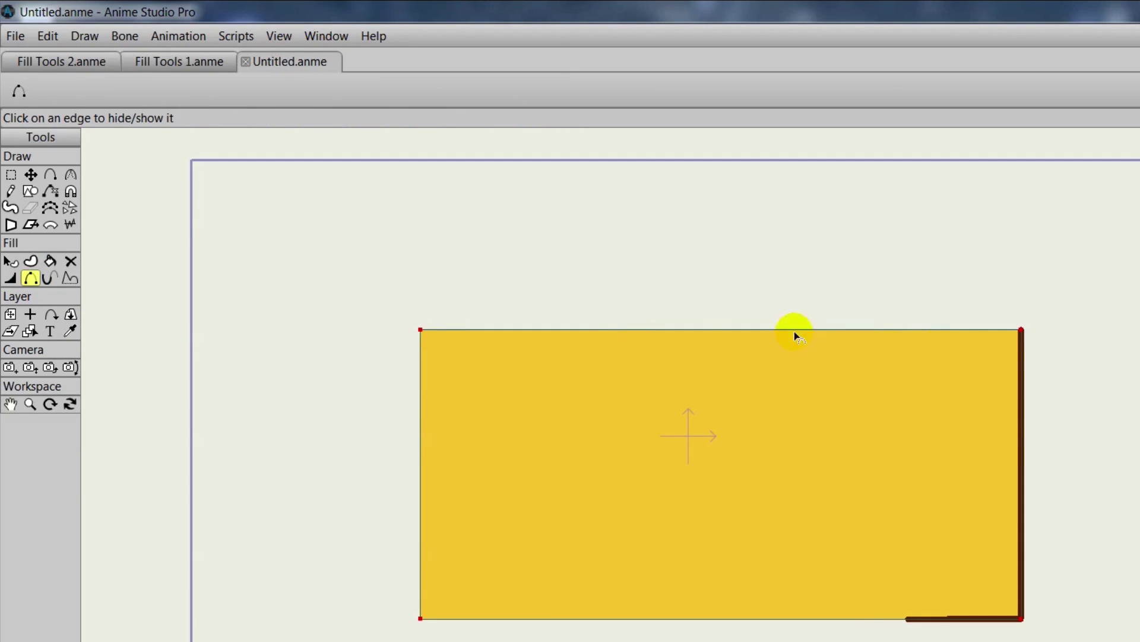
left_click(646, 311)
Expose even less of the rectangle's outline, trimming the top stroke to a short stub.
left_click(48, 278)
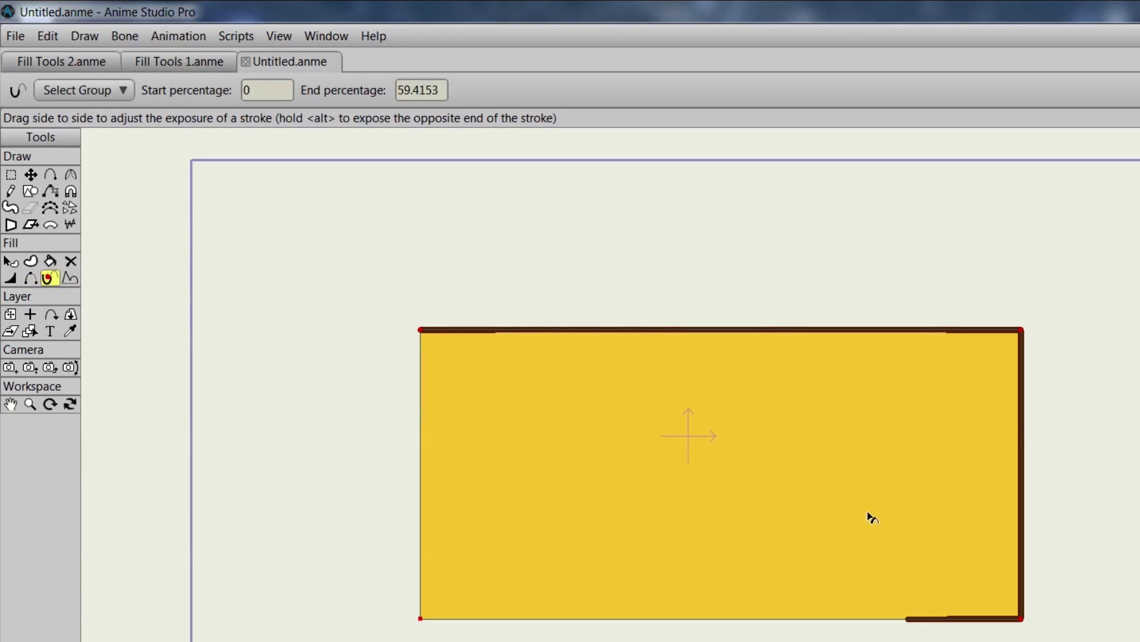
mouse_move(922, 543)
left_mouse_down()
mouse_move(772, 543)
mouse_move(478, 500)
left_mouse_up()
left_click_drag(830, 509, 618, 510)
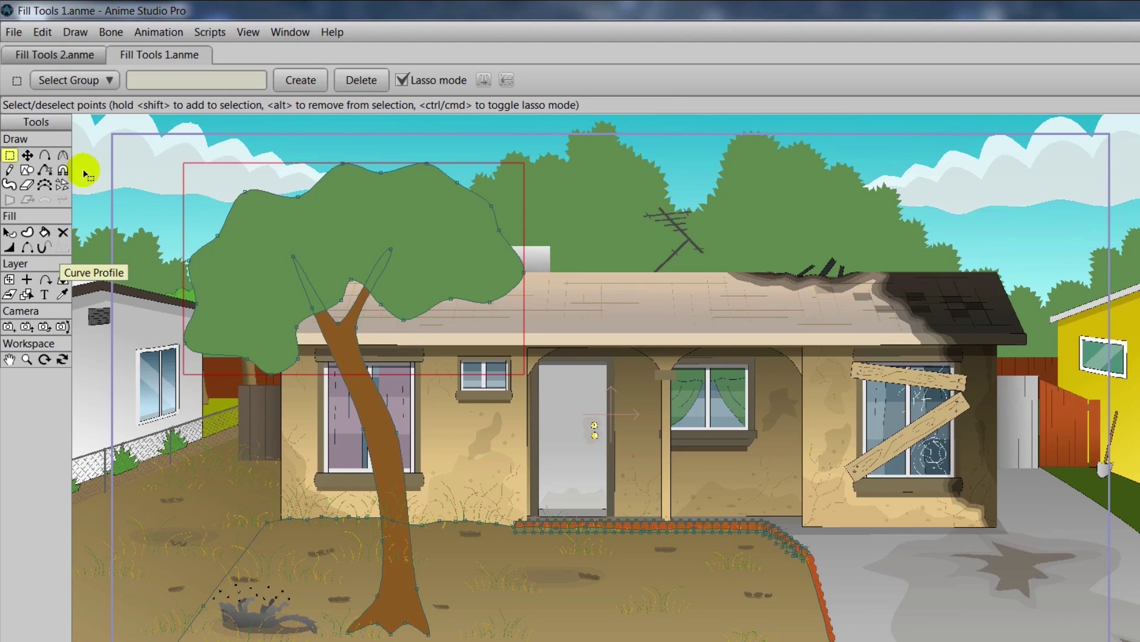
left_click_drag(380, 247, 489, 307)
scroll(489, 307, "up", 3)
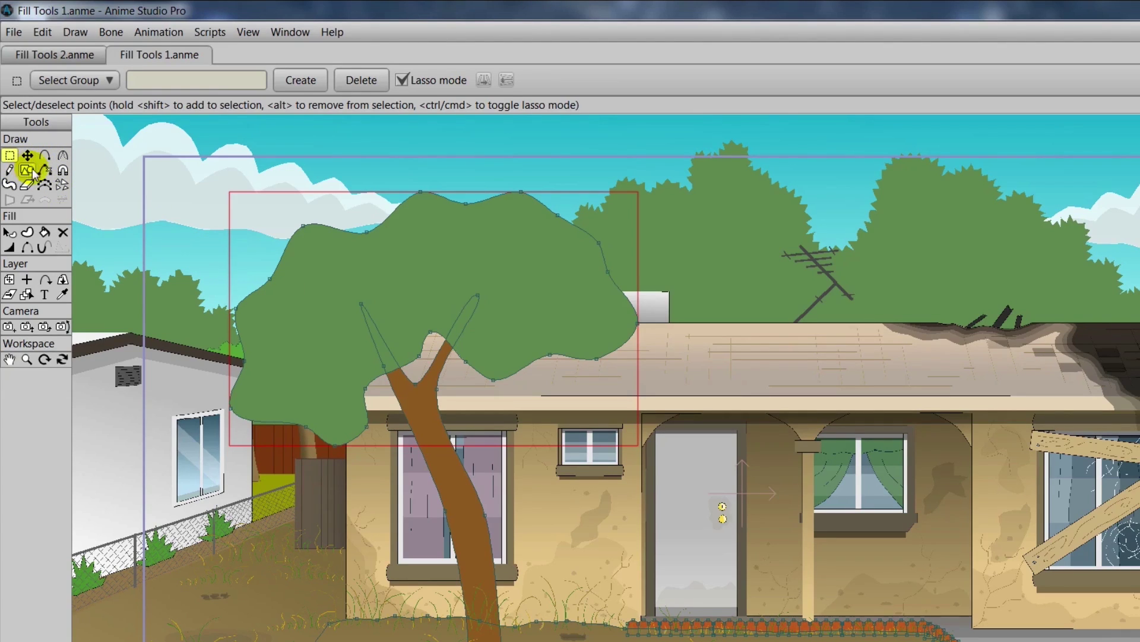
Undo a false start and place the first zigzag points in the sky left of the tree.
left_click(46, 156)
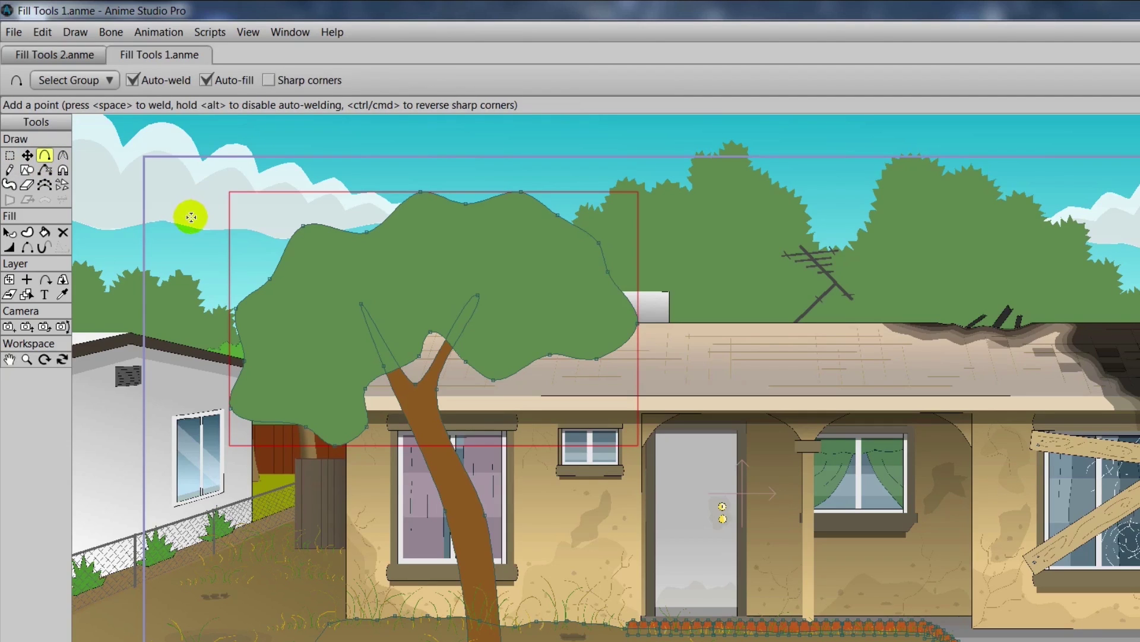
mouse_move(191, 217)
left_mouse_down()
mouse_move(229, 191)
mouse_move(358, 188)
left_mouse_up()
key("ctrl+z")
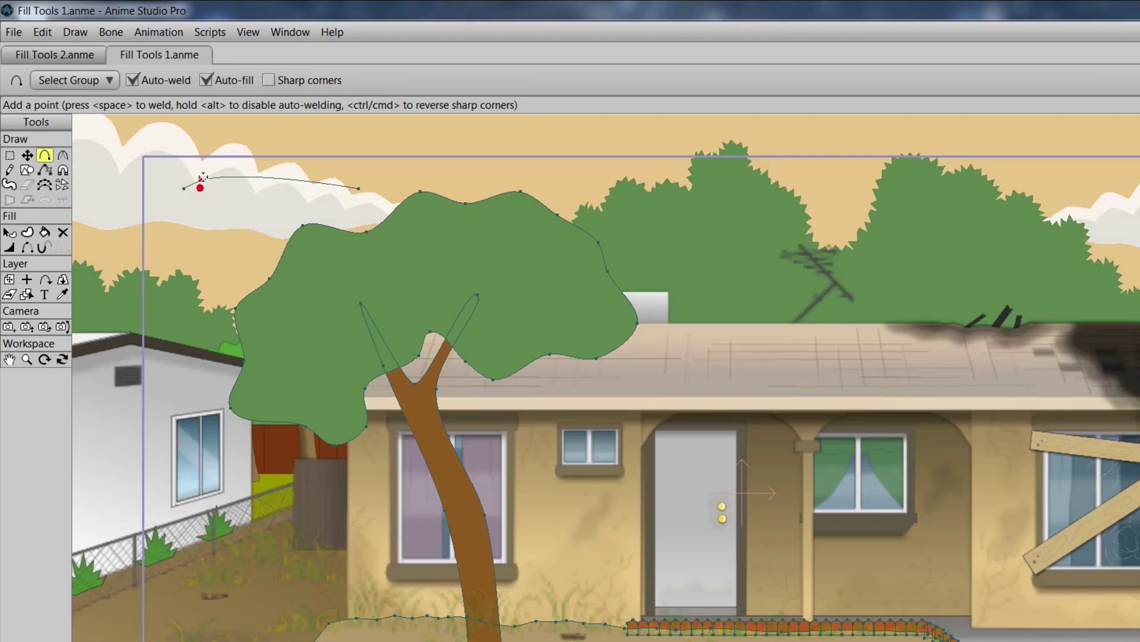
left_click_drag(200, 188, 205, 176)
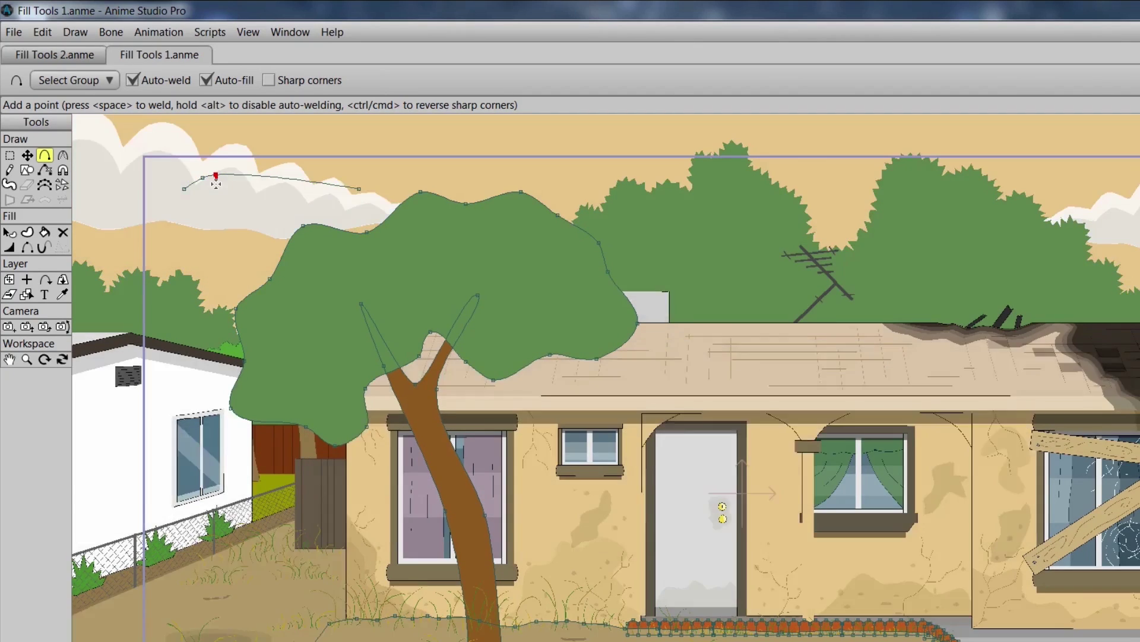
left_click(216, 187)
left_click(235, 180)
left_click(253, 180)
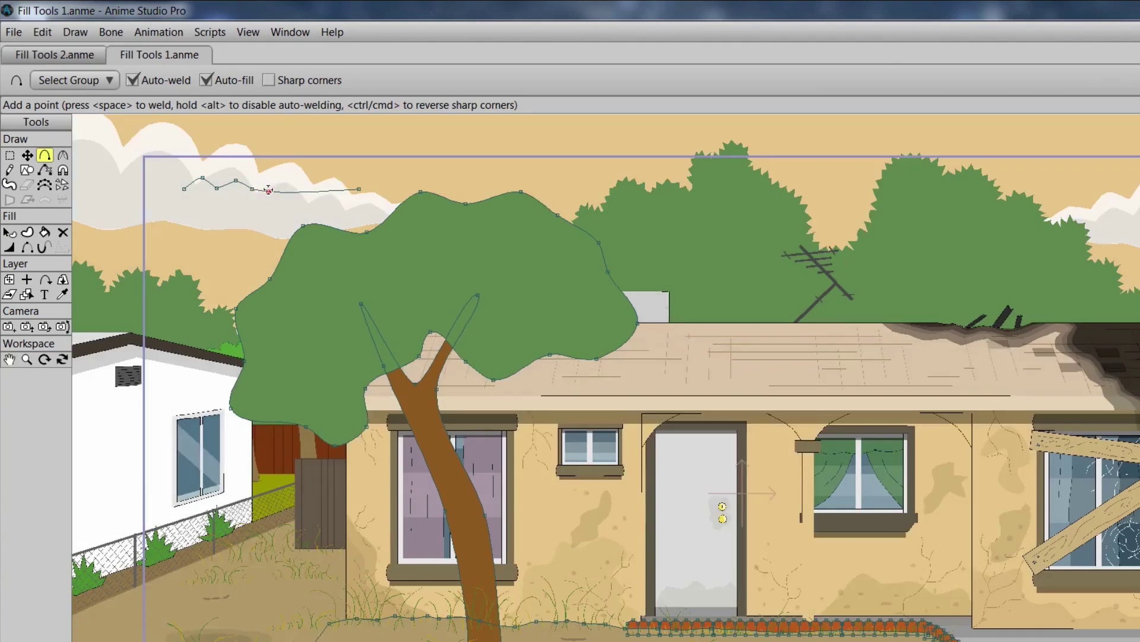
Continue the zigzag points to the line's end.
left_click(272, 180)
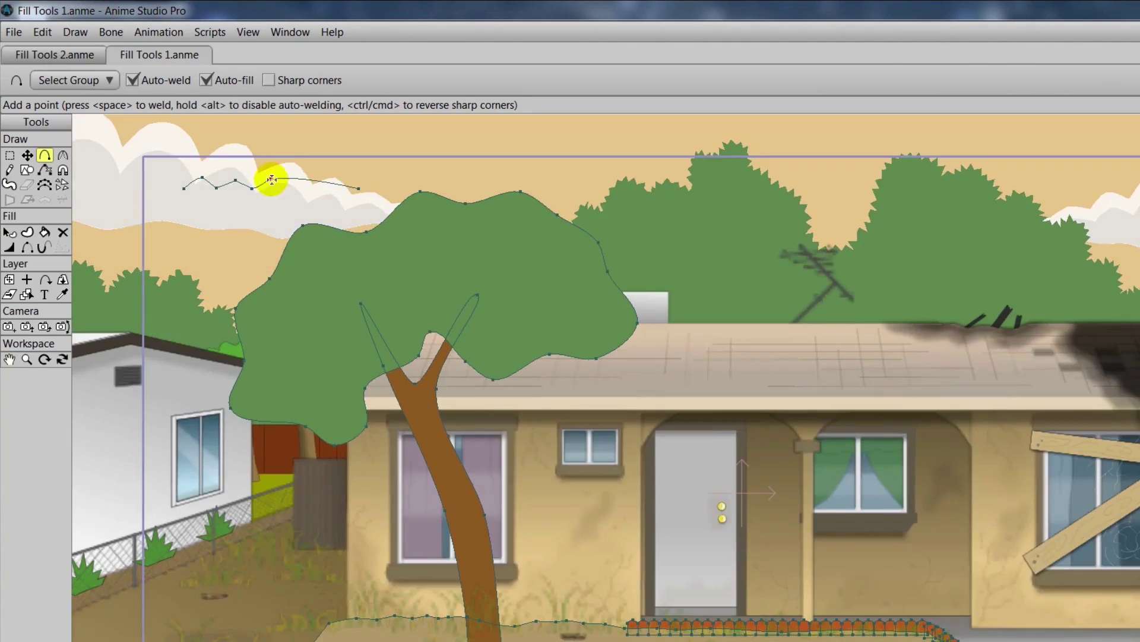
left_click(287, 178)
left_click_drag(286, 178, 326, 192)
left_click(312, 183)
left_click(322, 182)
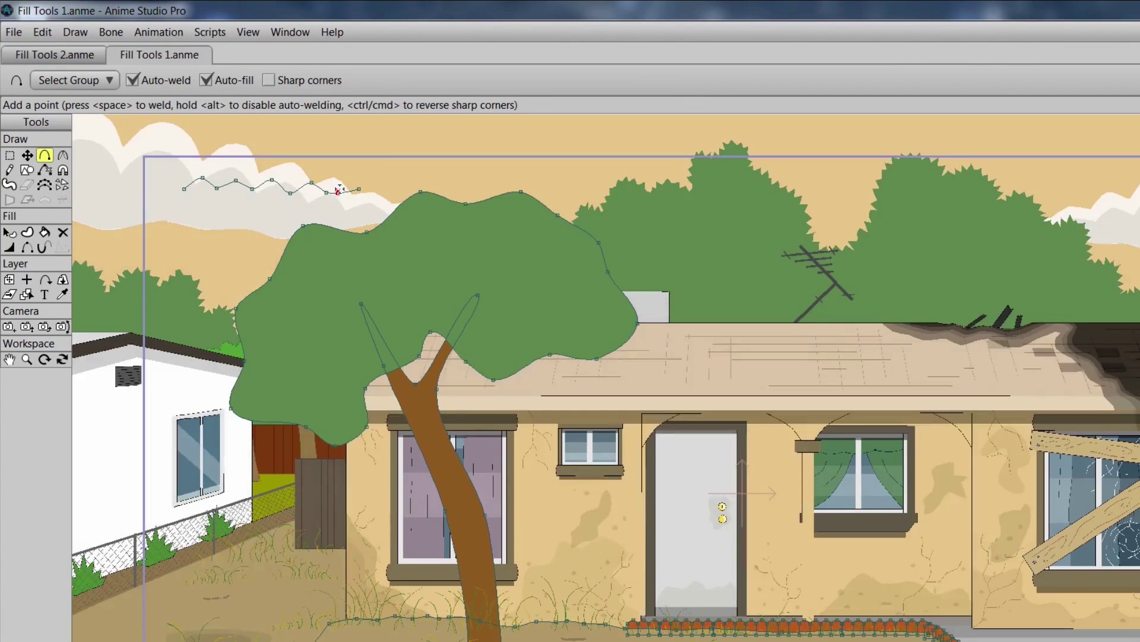
left_click(340, 180)
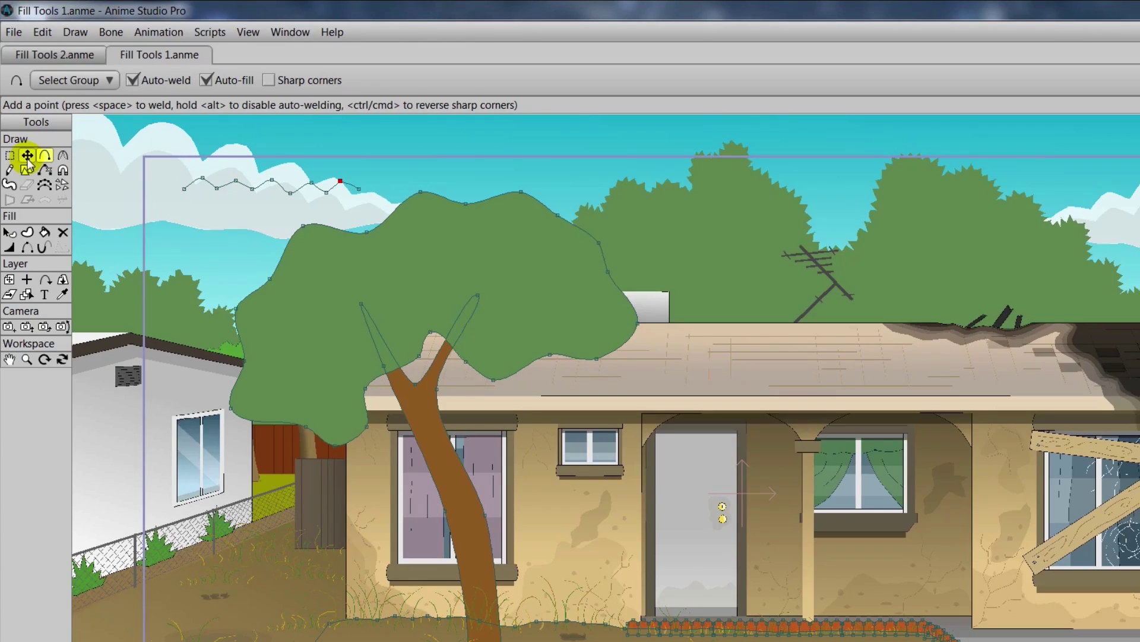
left_click(9, 155)
Select the zigzag points and adjust their curvature, then select the whole foliage outline.
left_click_drag(191, 164, 212, 187)
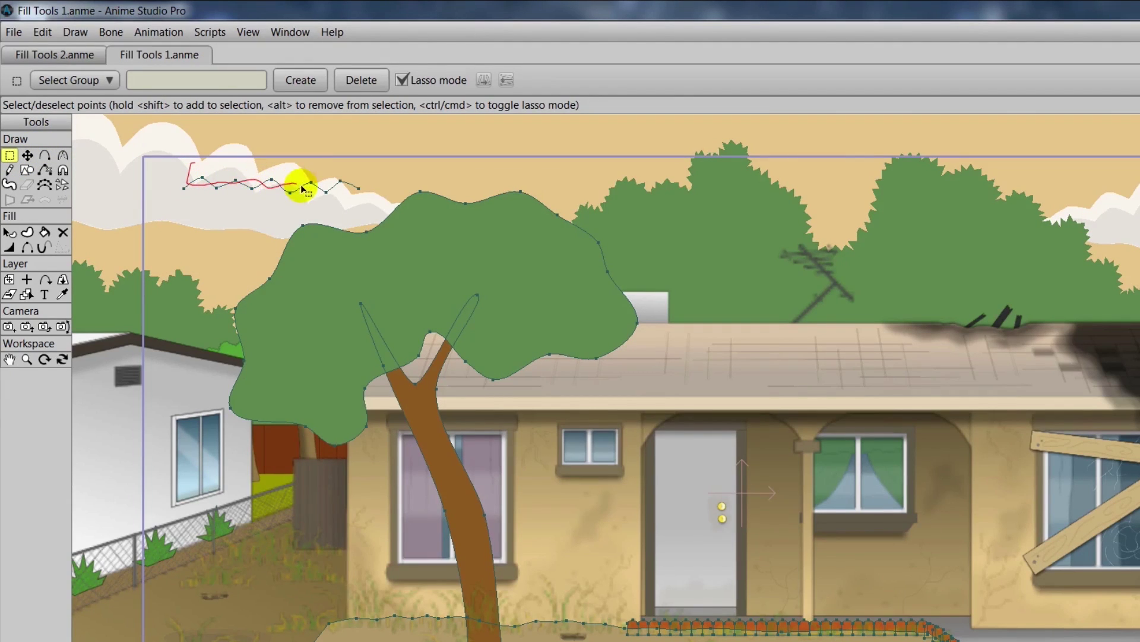
mouse_move(346, 181)
left_mouse_down()
mouse_move(291, 162)
mouse_move(190, 167)
left_mouse_up()
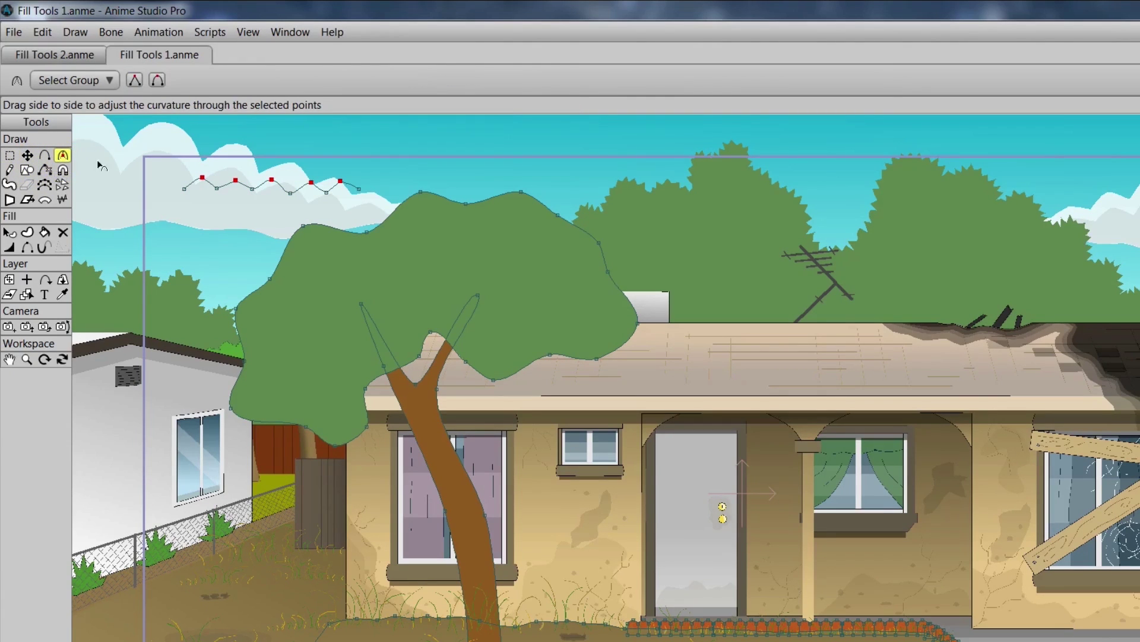
left_click(63, 155)
left_click_drag(208, 178, 143, 161)
left_click(19, 156)
double_click(323, 228)
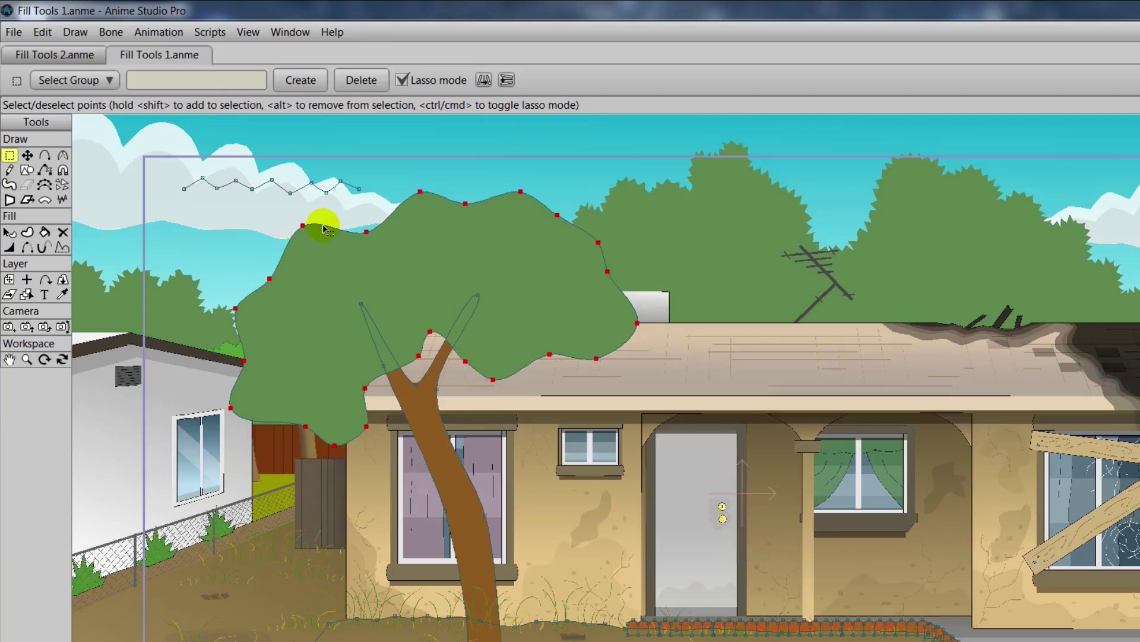
Apply the zigzag as a Curve Profile to the foliage outline, trying repeat counts 8, 6, 25 and 31.
left_click(62, 247)
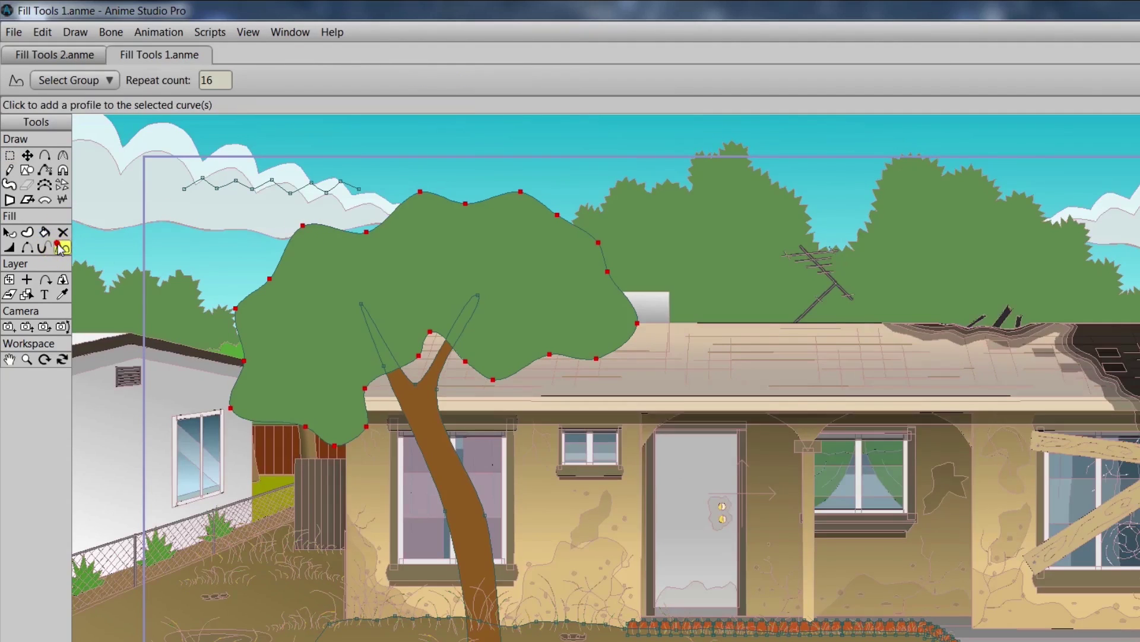
left_click(227, 187)
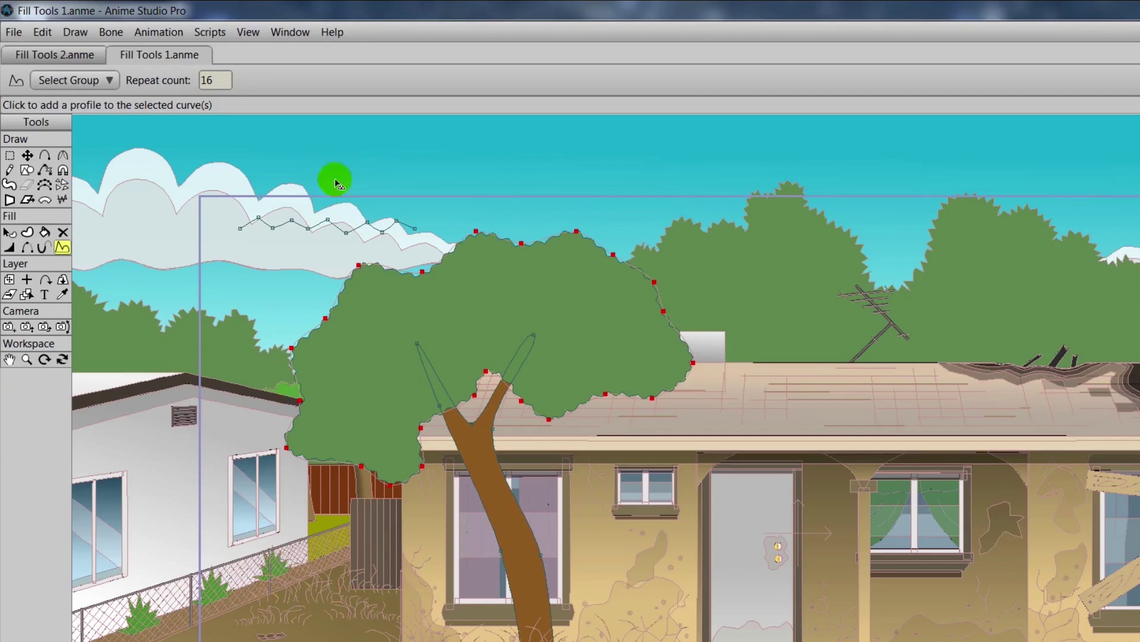
left_click(222, 81)
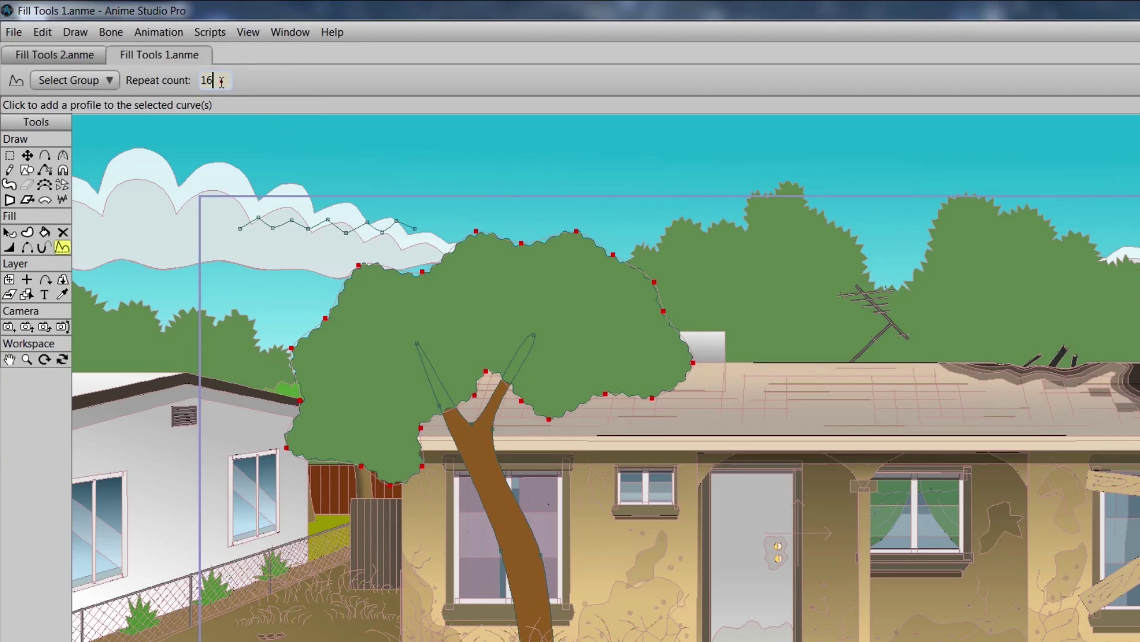
key("BackSpace")
key("BackSpace")
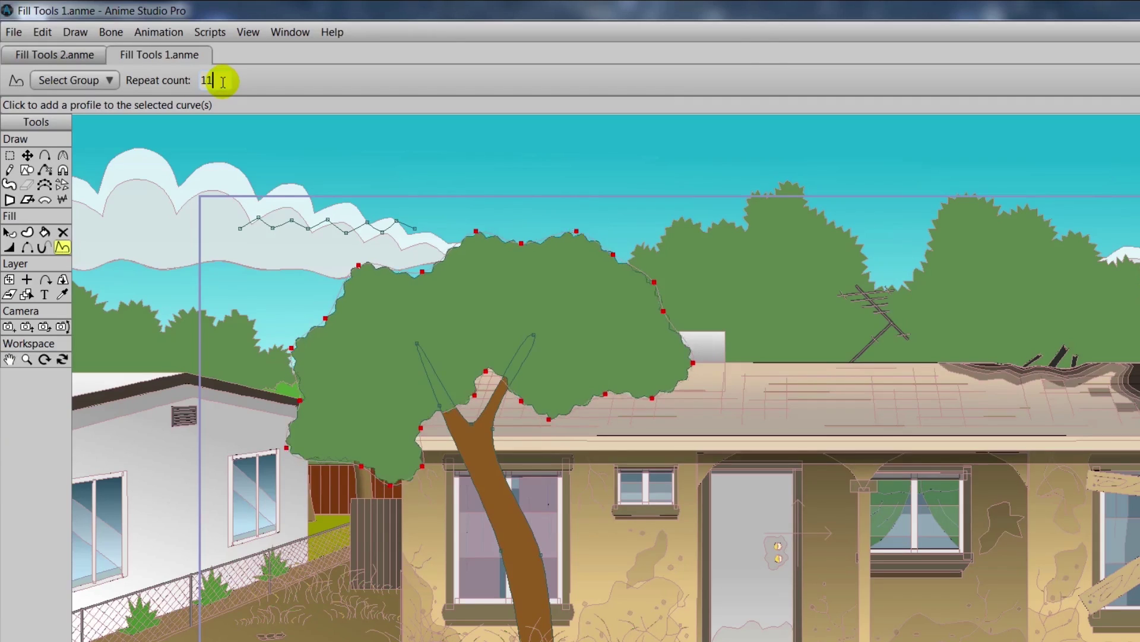
type("8")
key("BackSpace")
type("6")
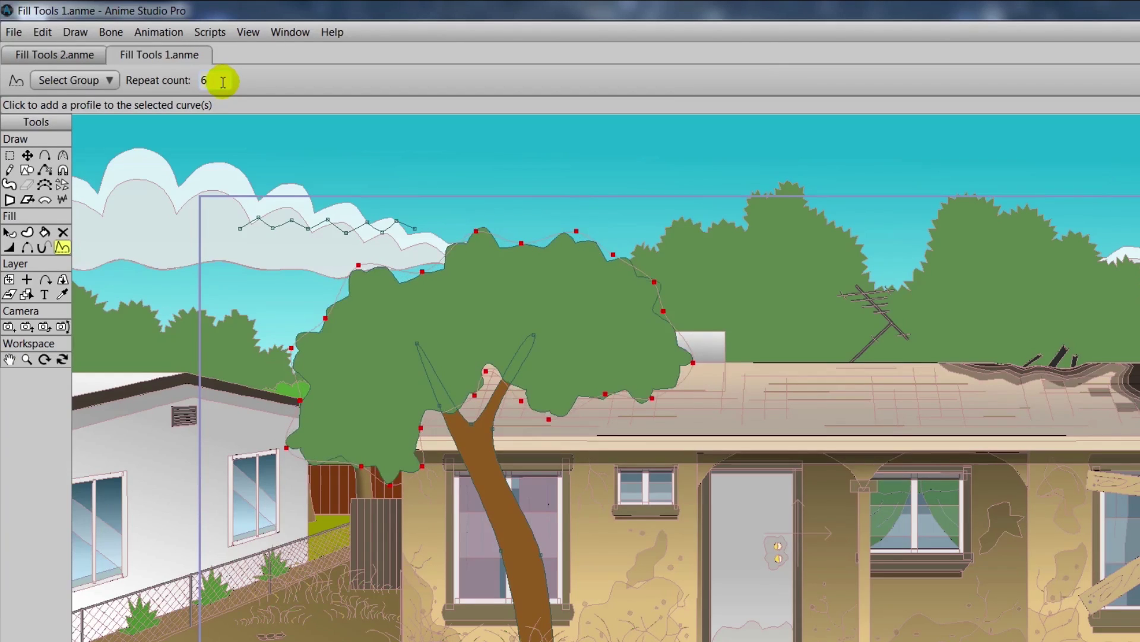
key("BackSpace")
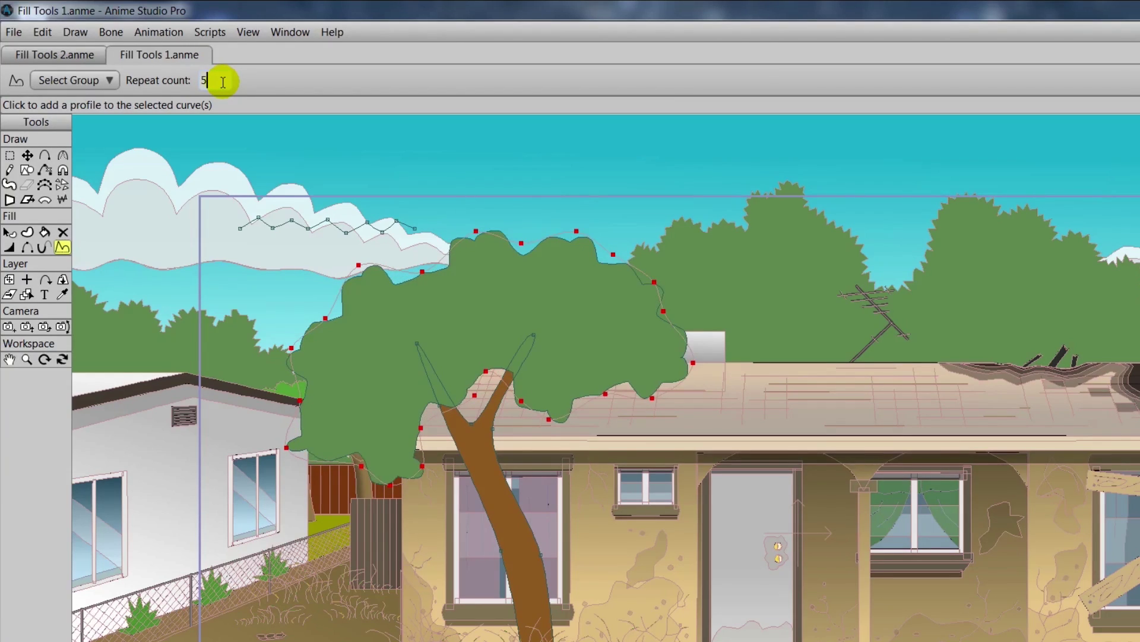
type("25")
key("BackSpace")
key("BackSpace")
type("31")
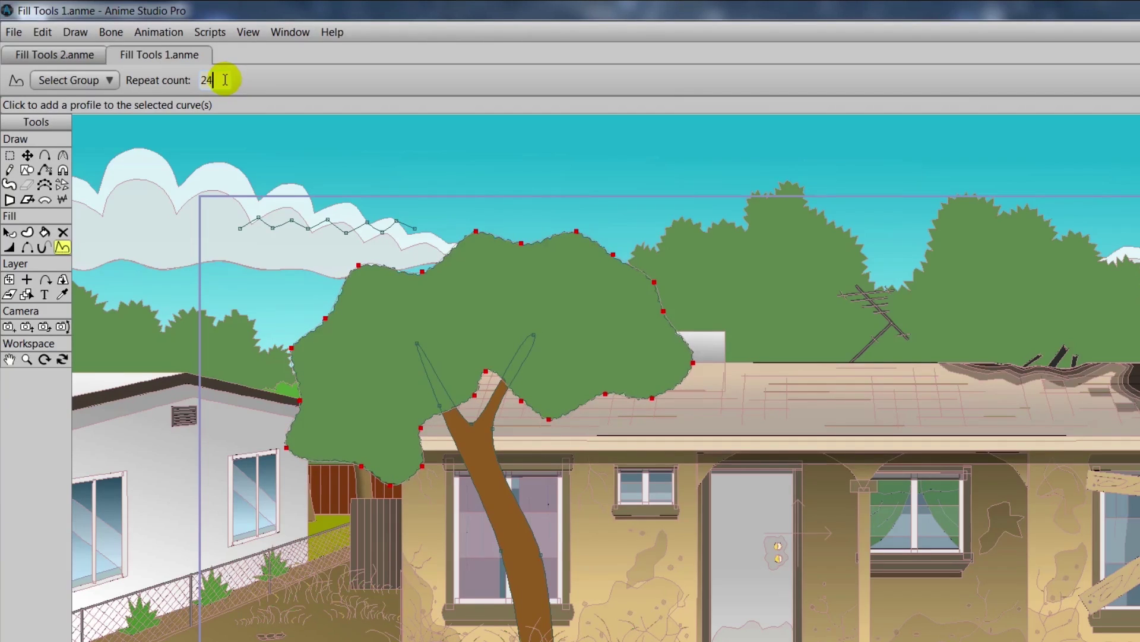
key("BackSpace")
key("BackSpace")
Set the Curve Profile repeat count to 15, then change it to 16.
type("15")
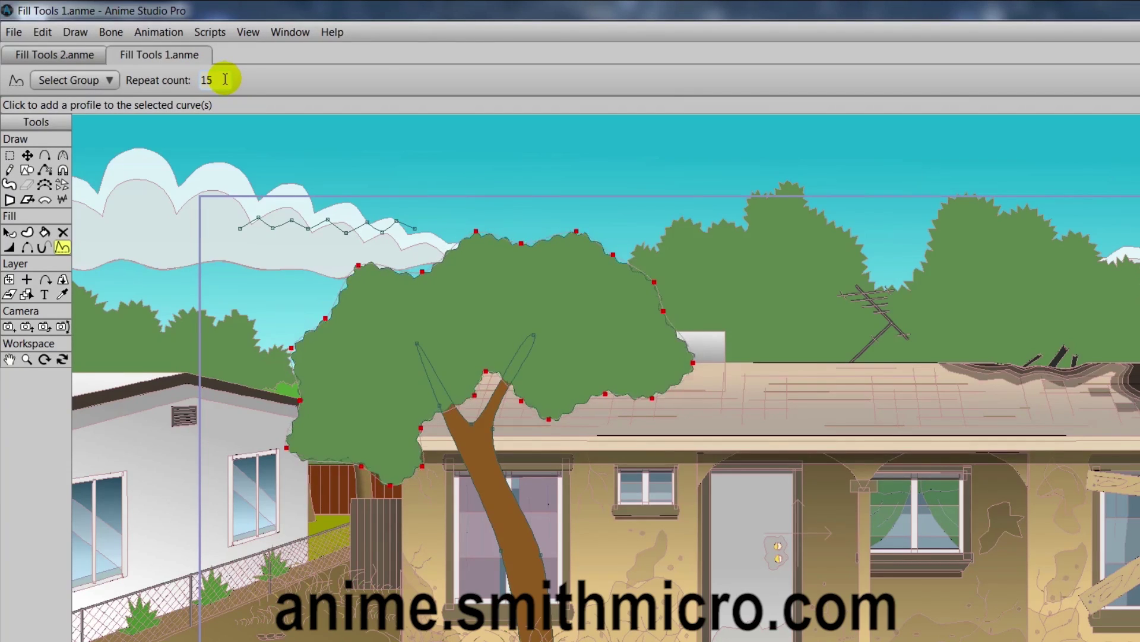
key("BackSpace")
type("6")
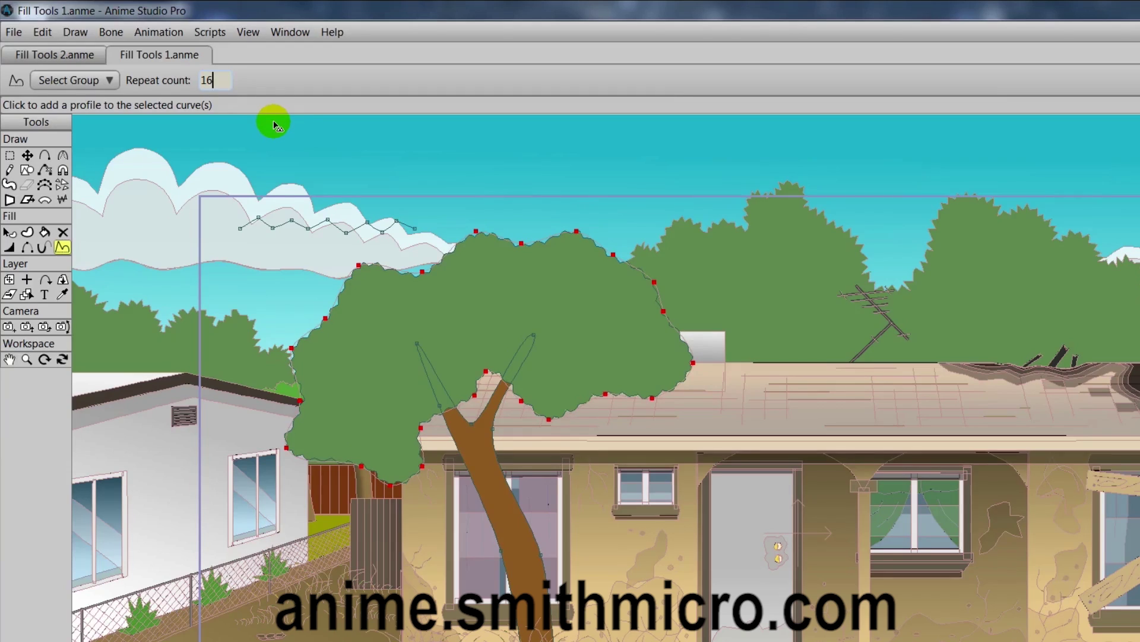